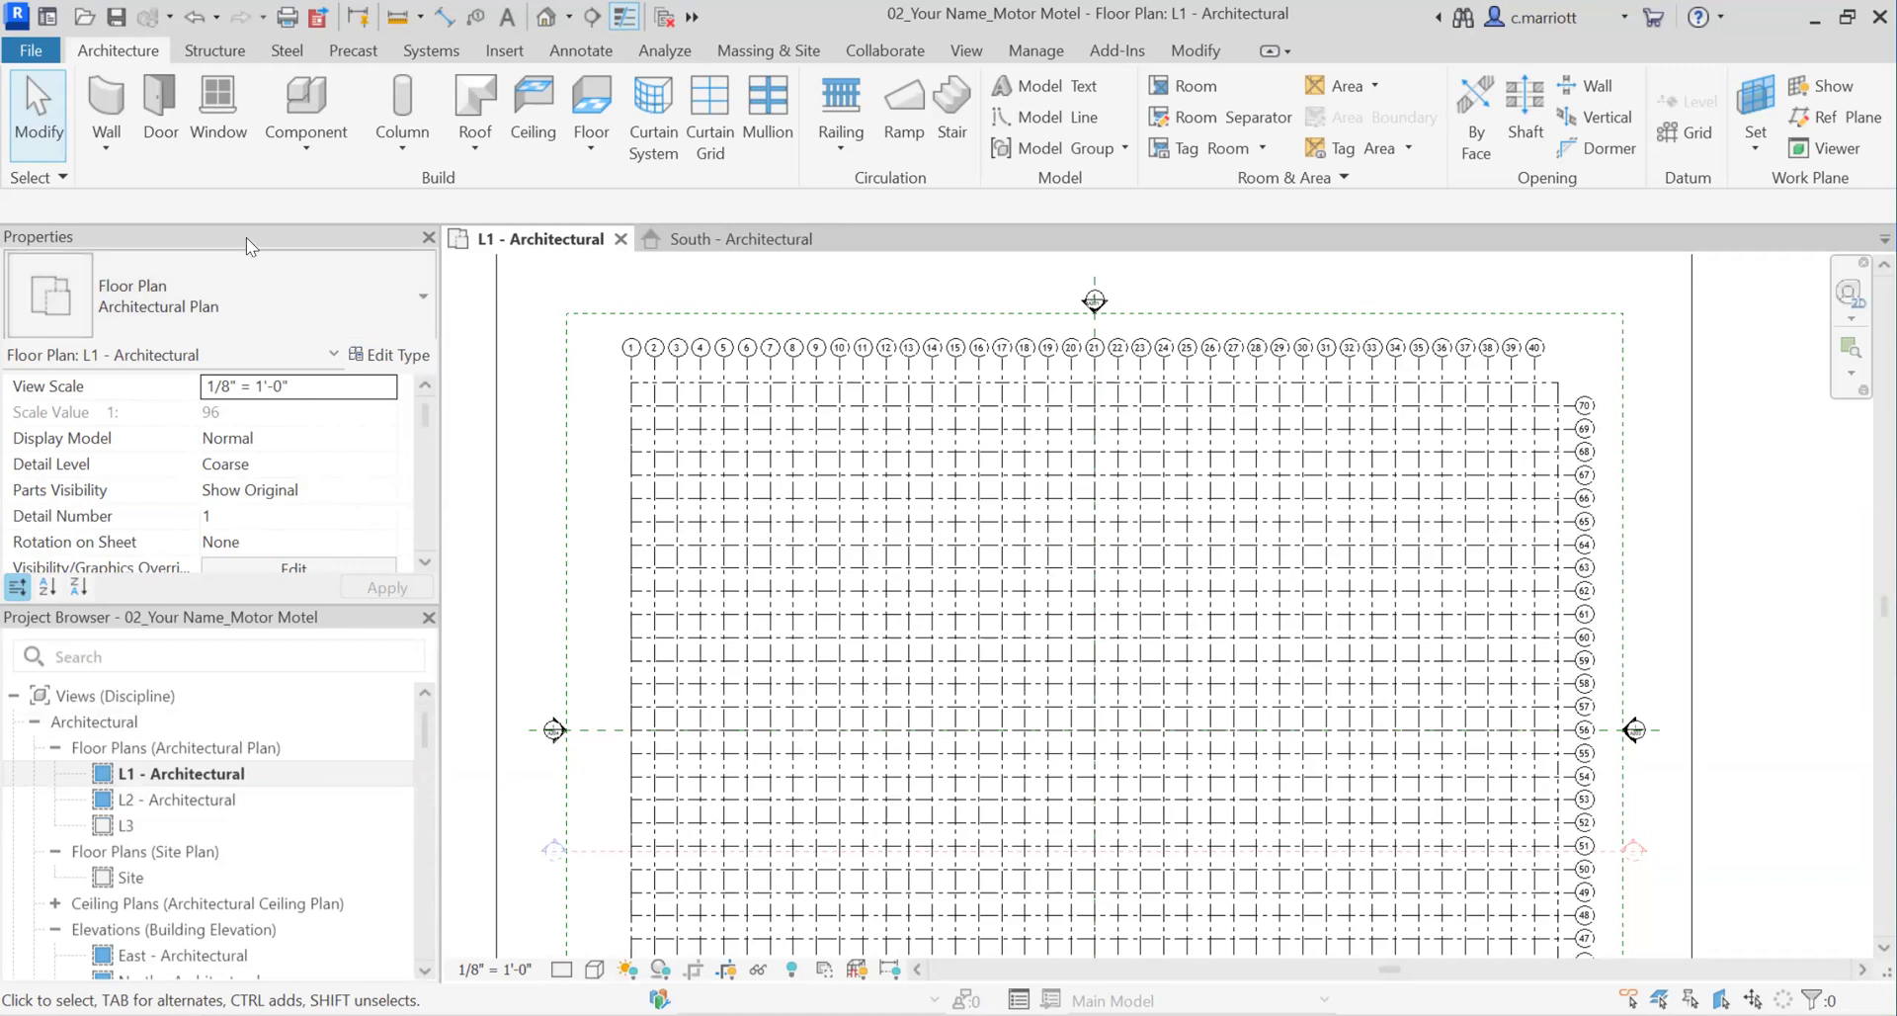
# Step: Start a structural wall in the L1 plan with its top constraint set up to level L3
pyautogui.click(110, 139)
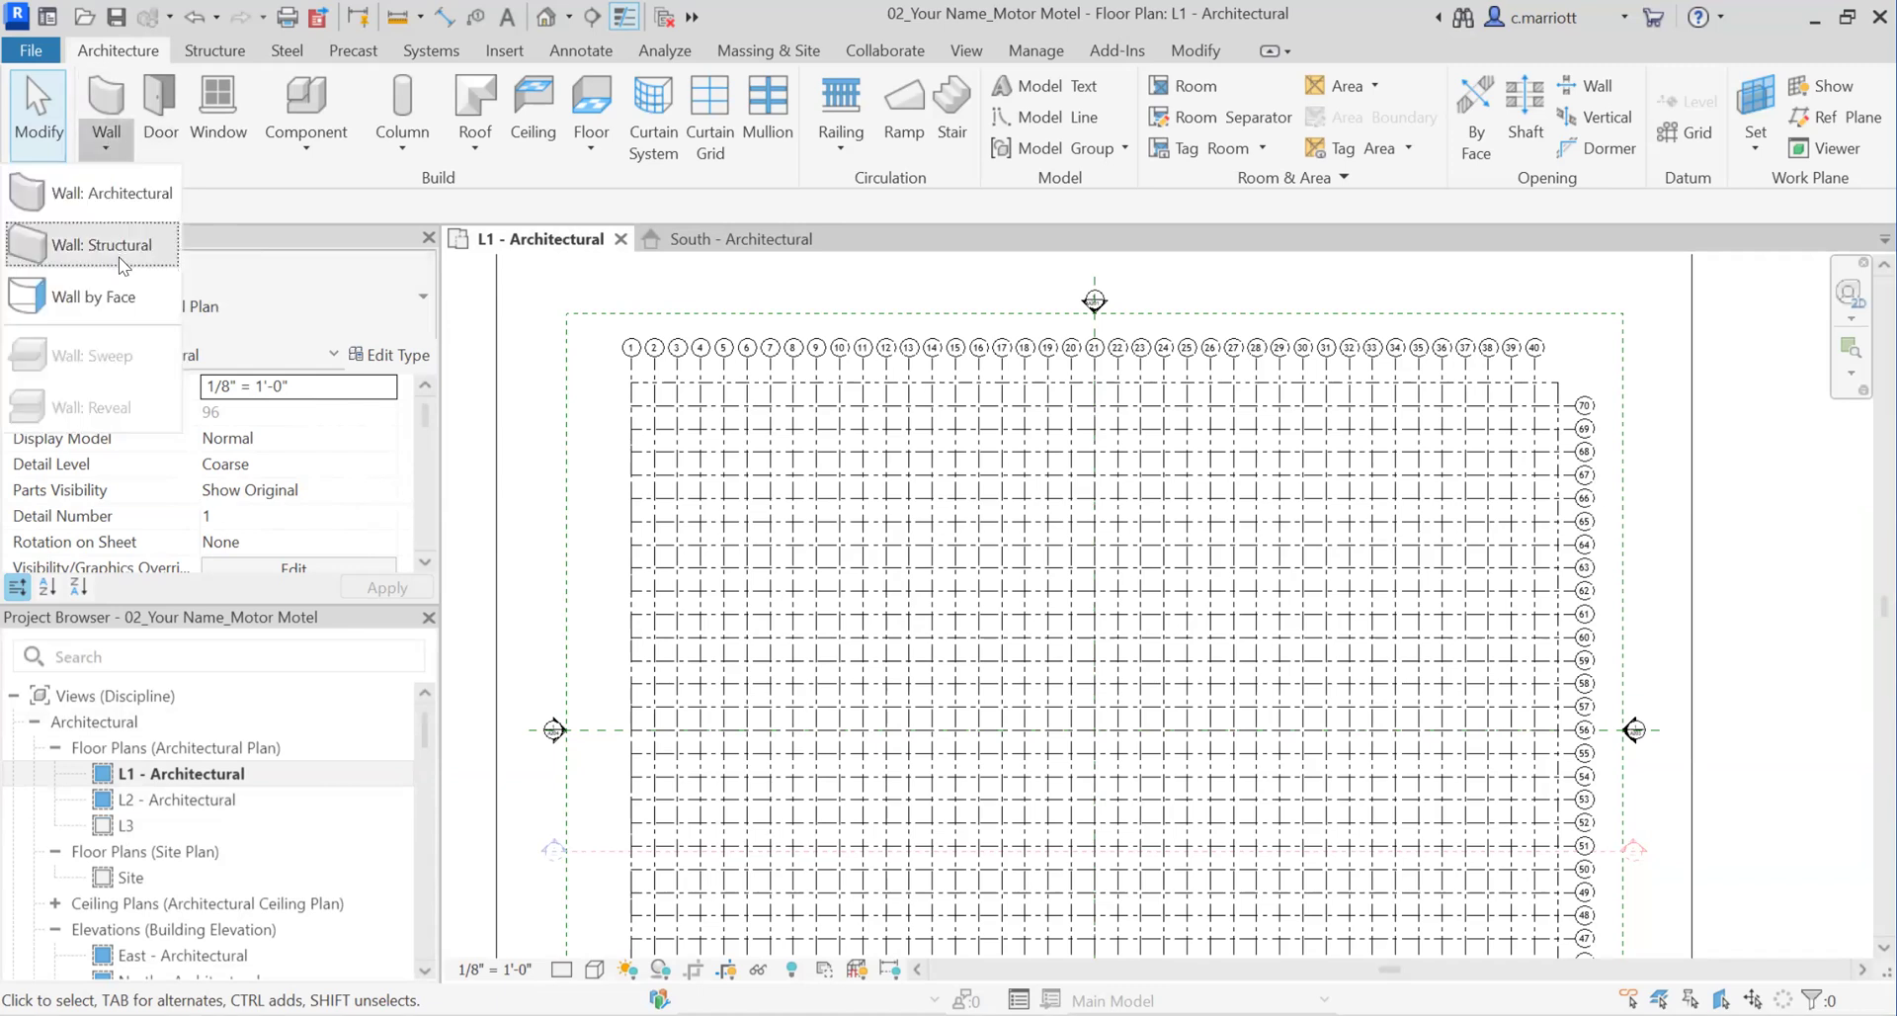
pyautogui.click(118, 254)
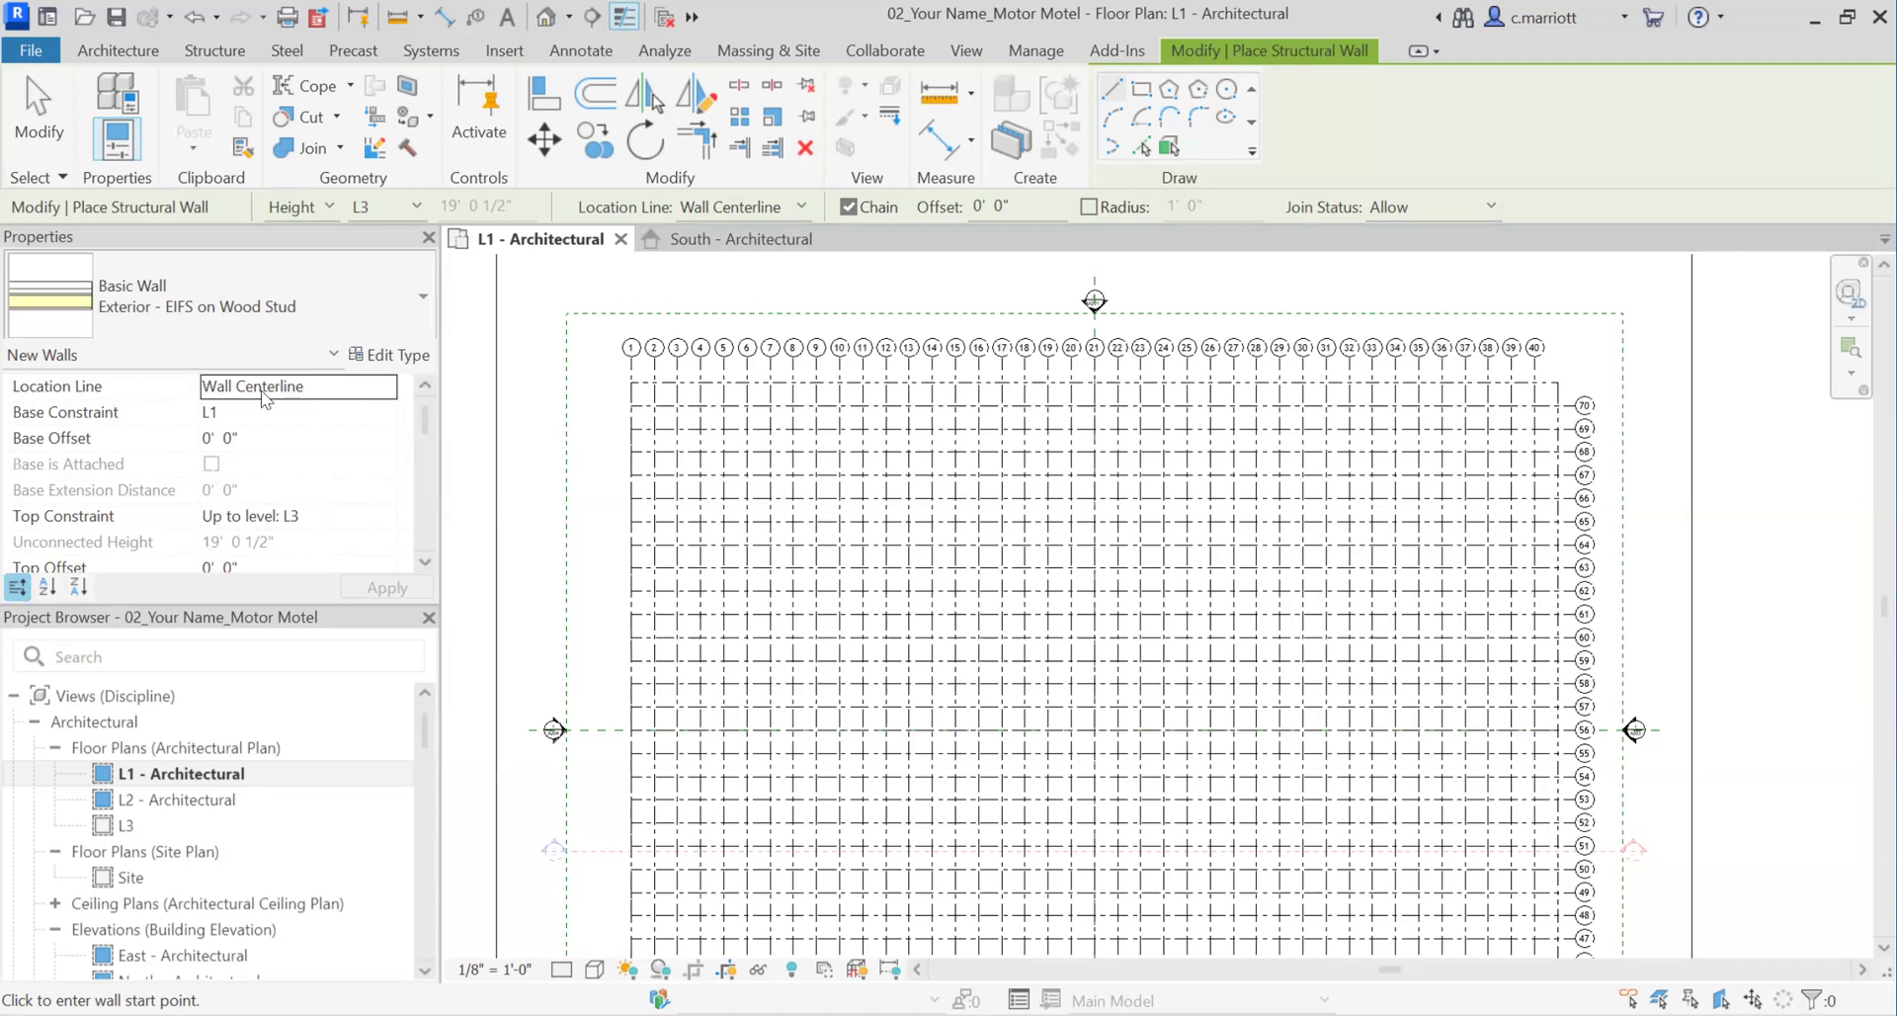
pyautogui.click(304, 206)
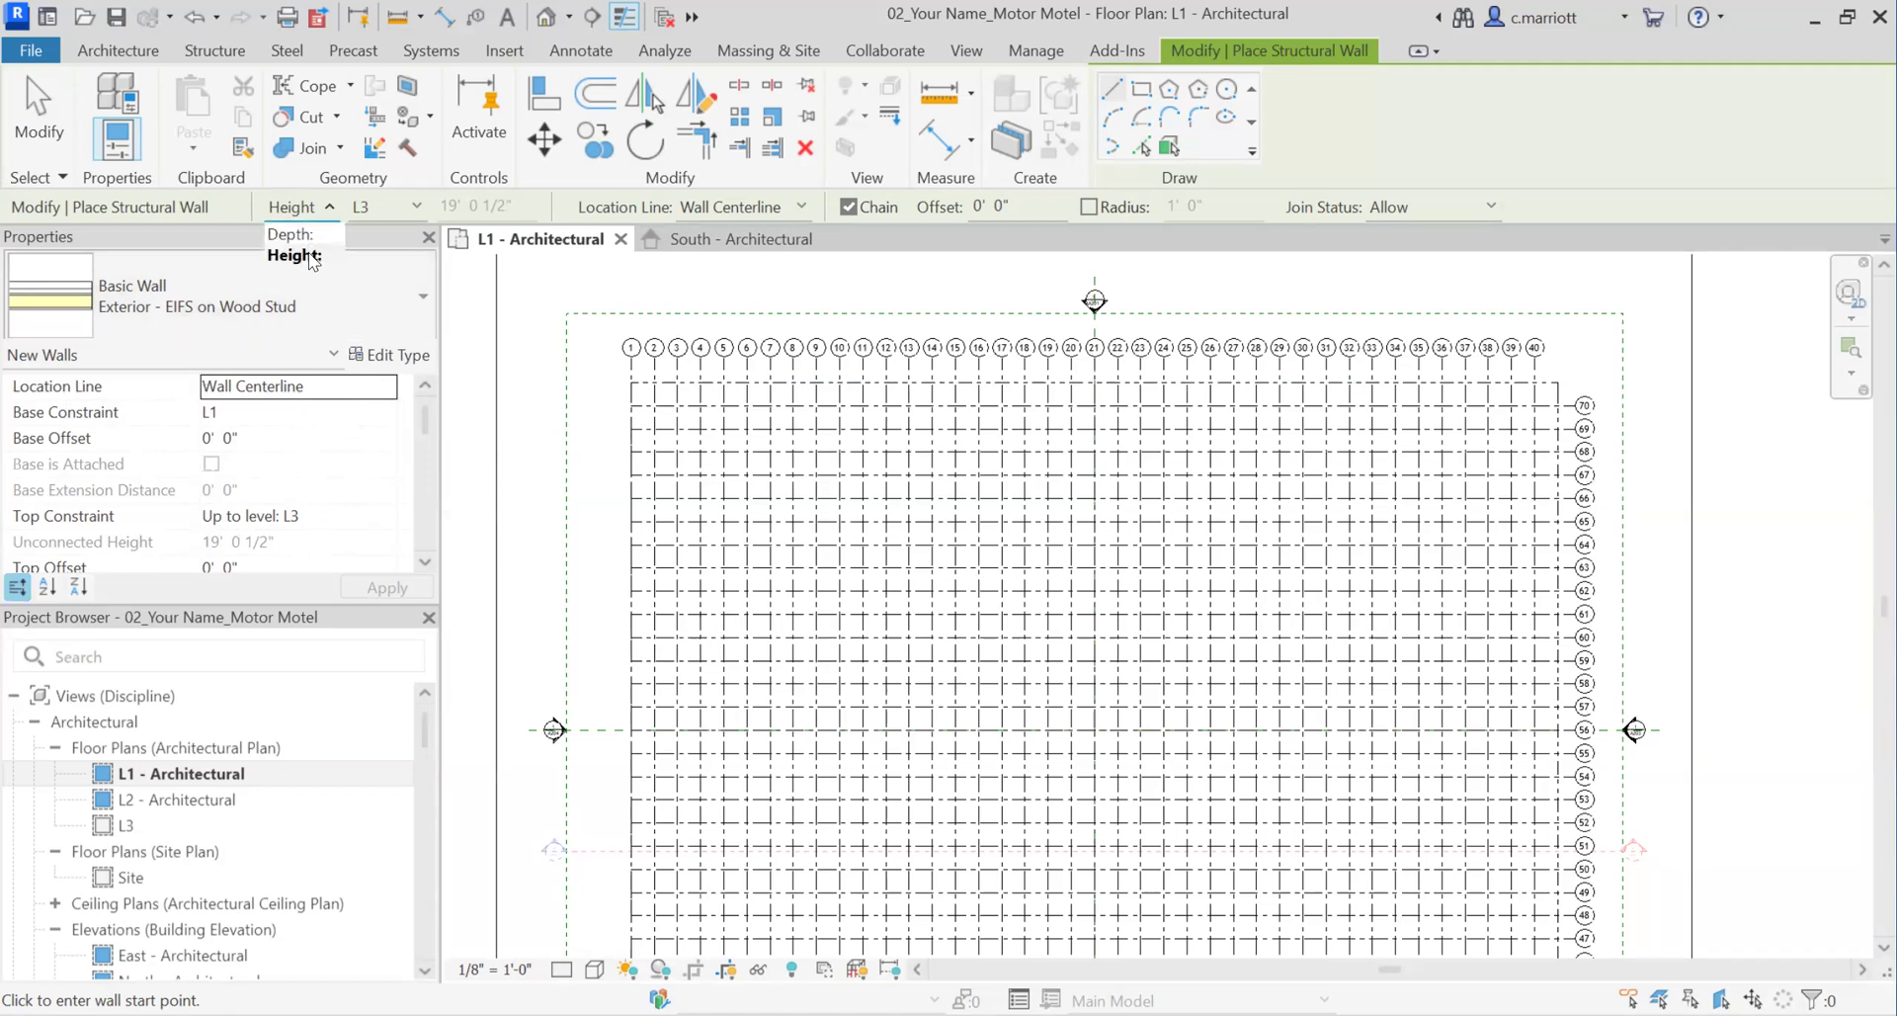
pyautogui.click(308, 256)
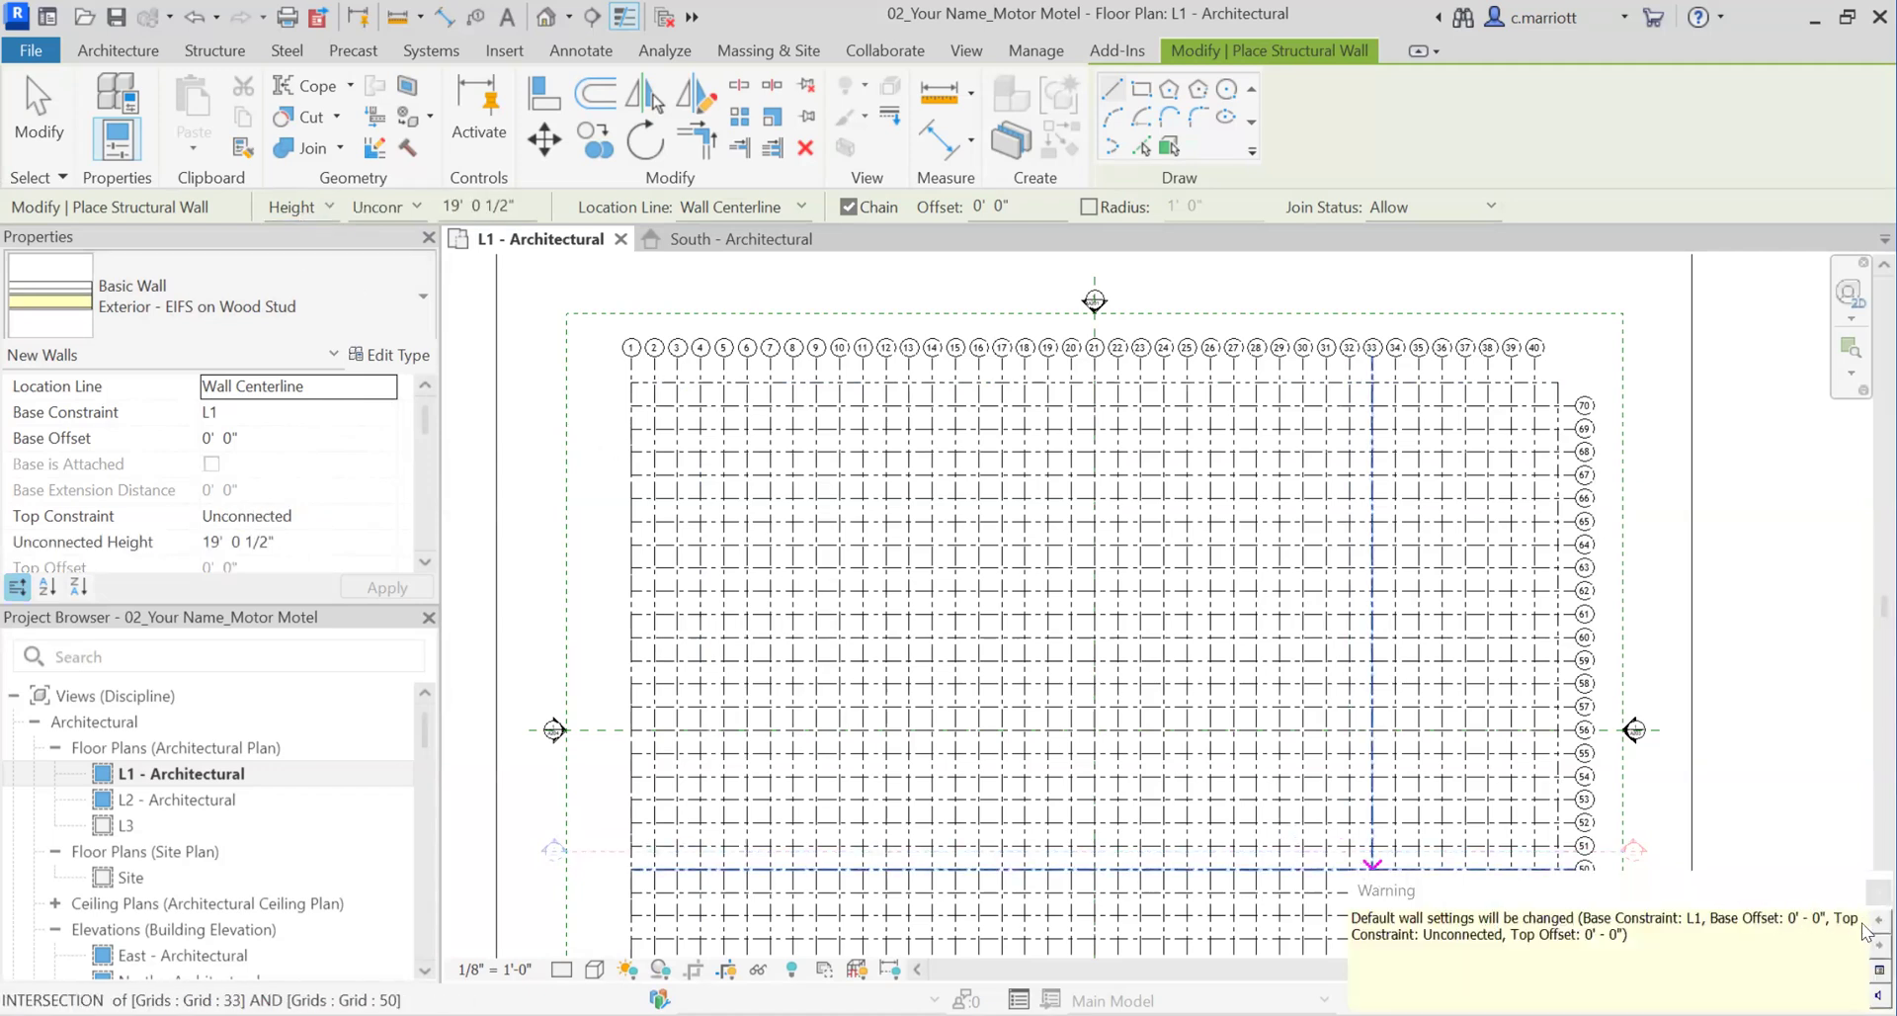
pyautogui.click(1875, 894)
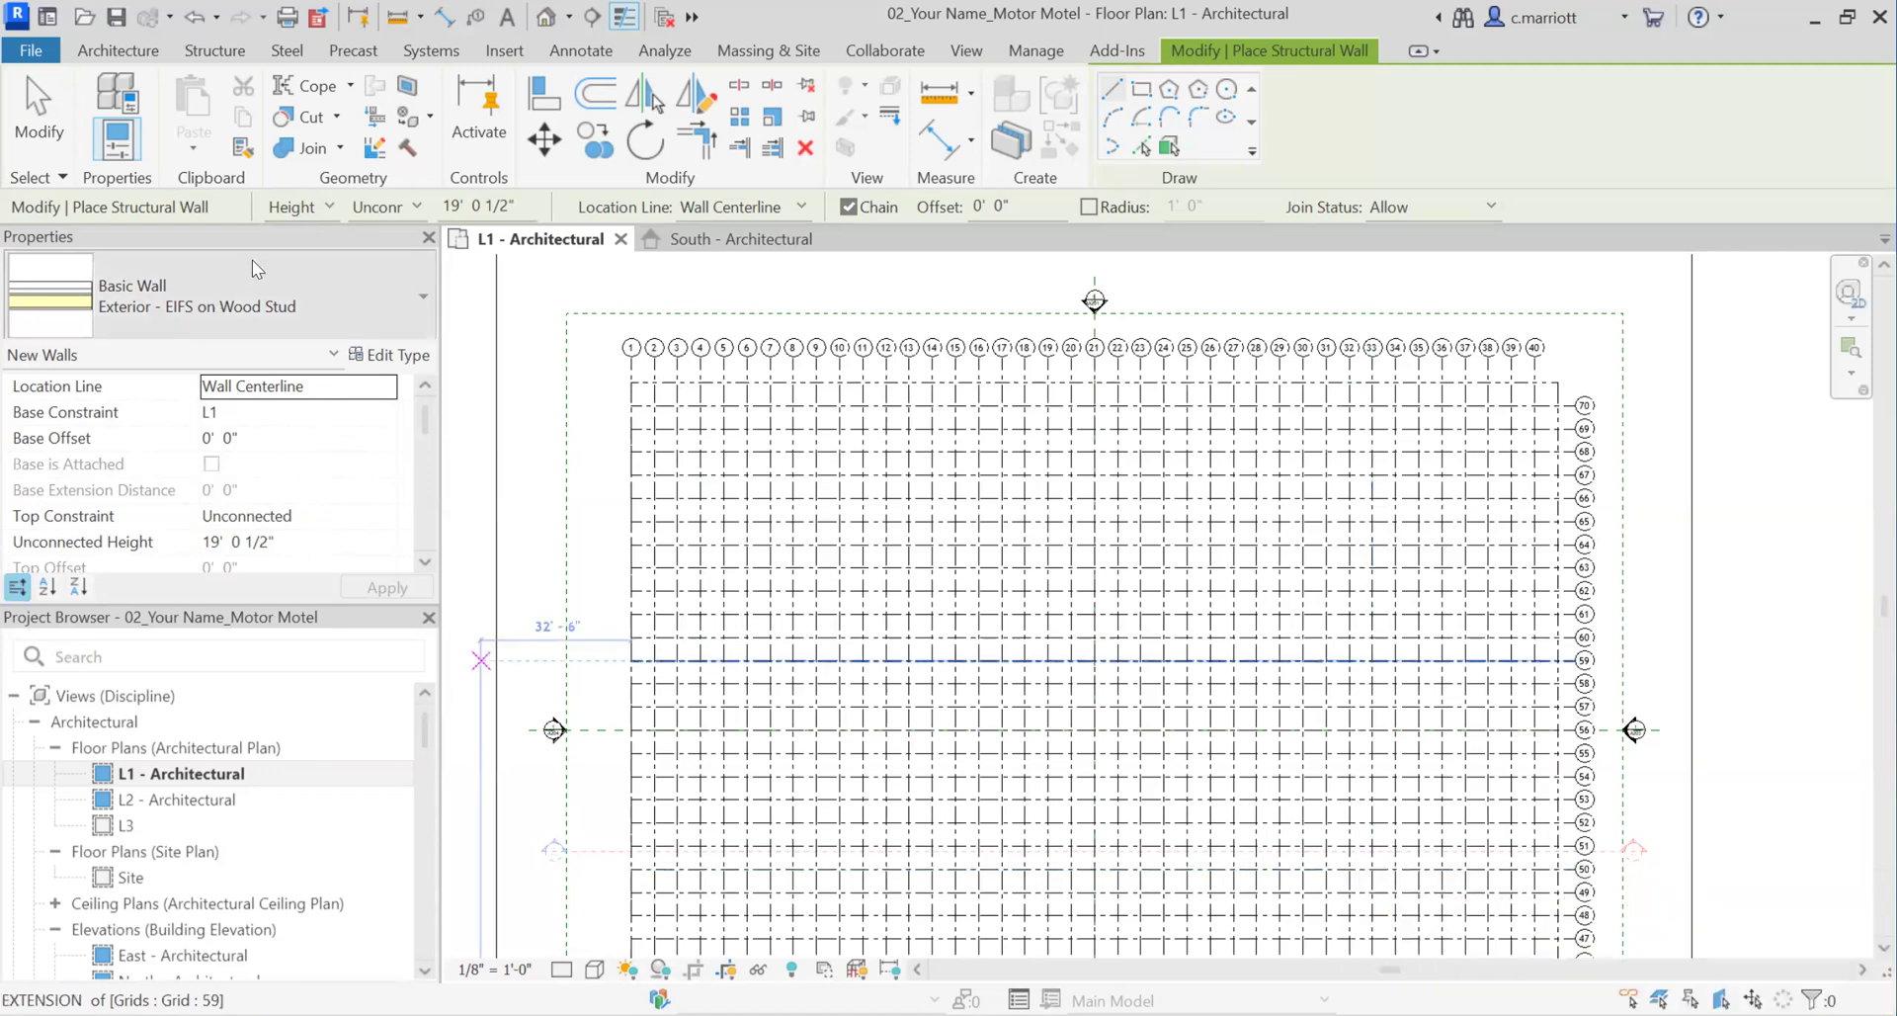
pyautogui.click(319, 524)
pyautogui.click(387, 516)
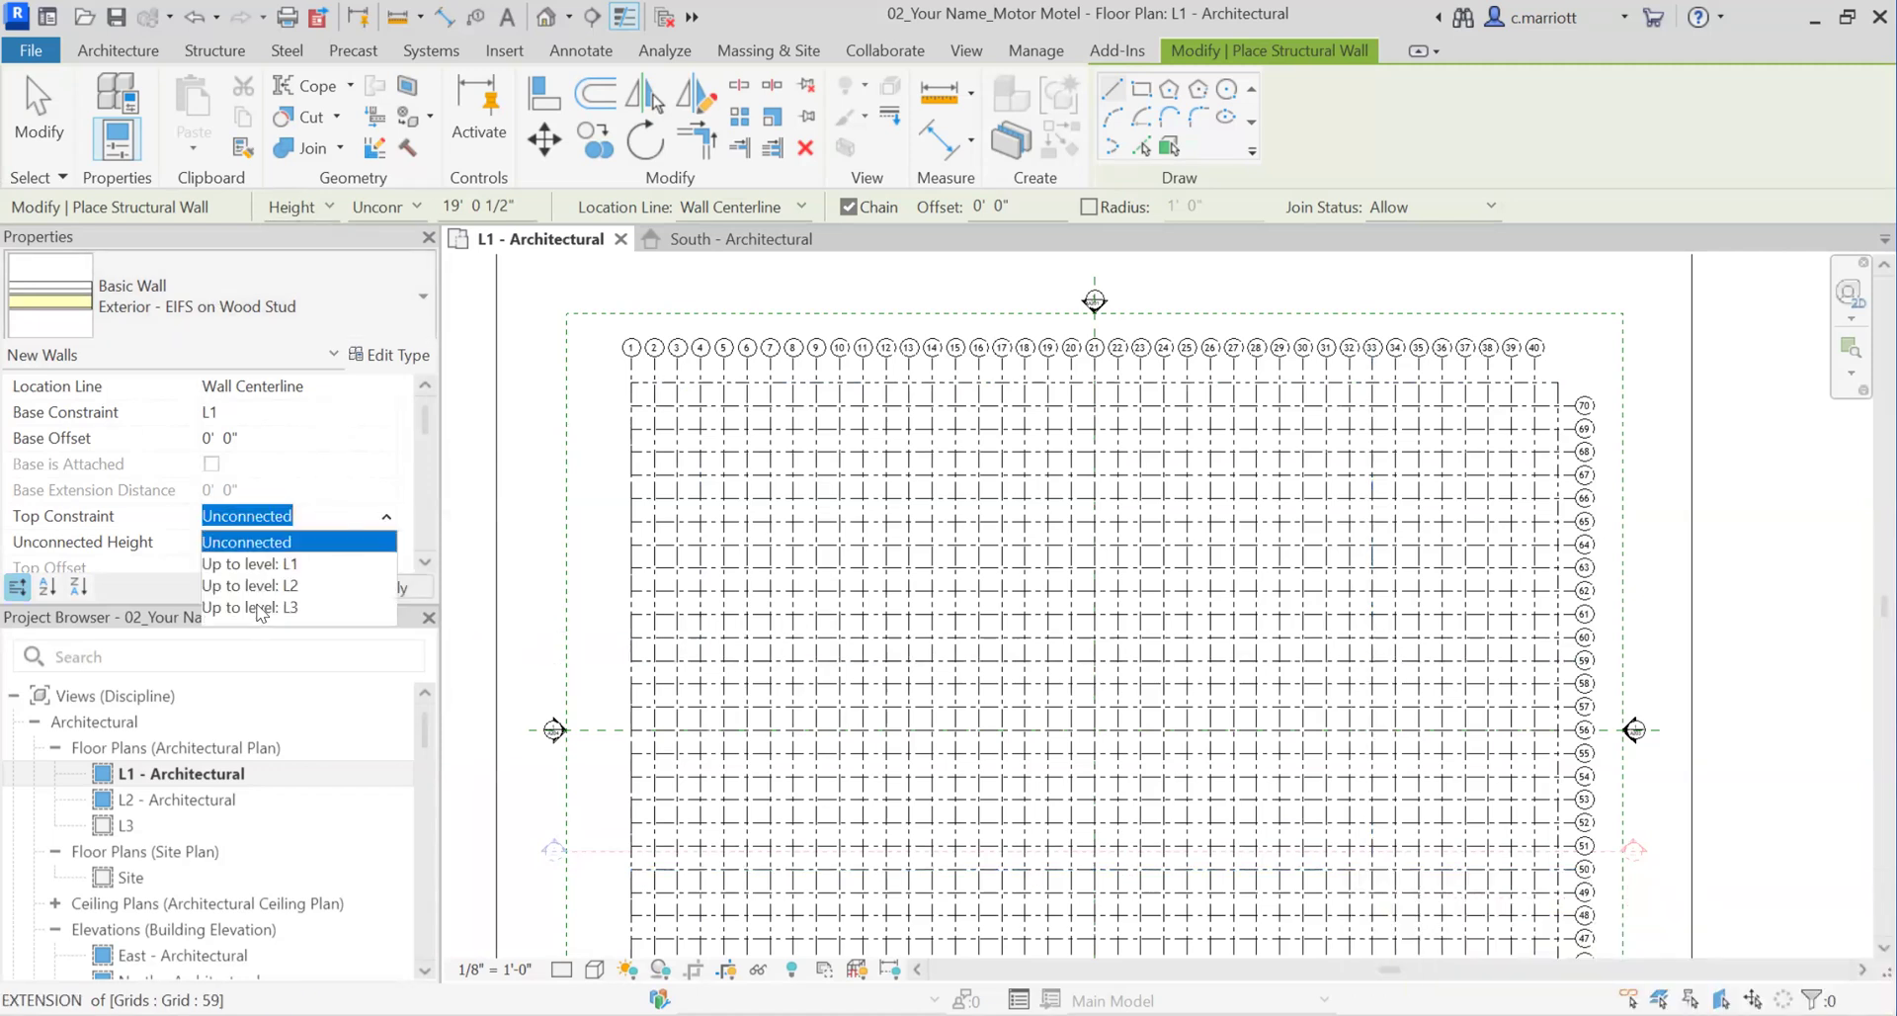
pyautogui.click(262, 614)
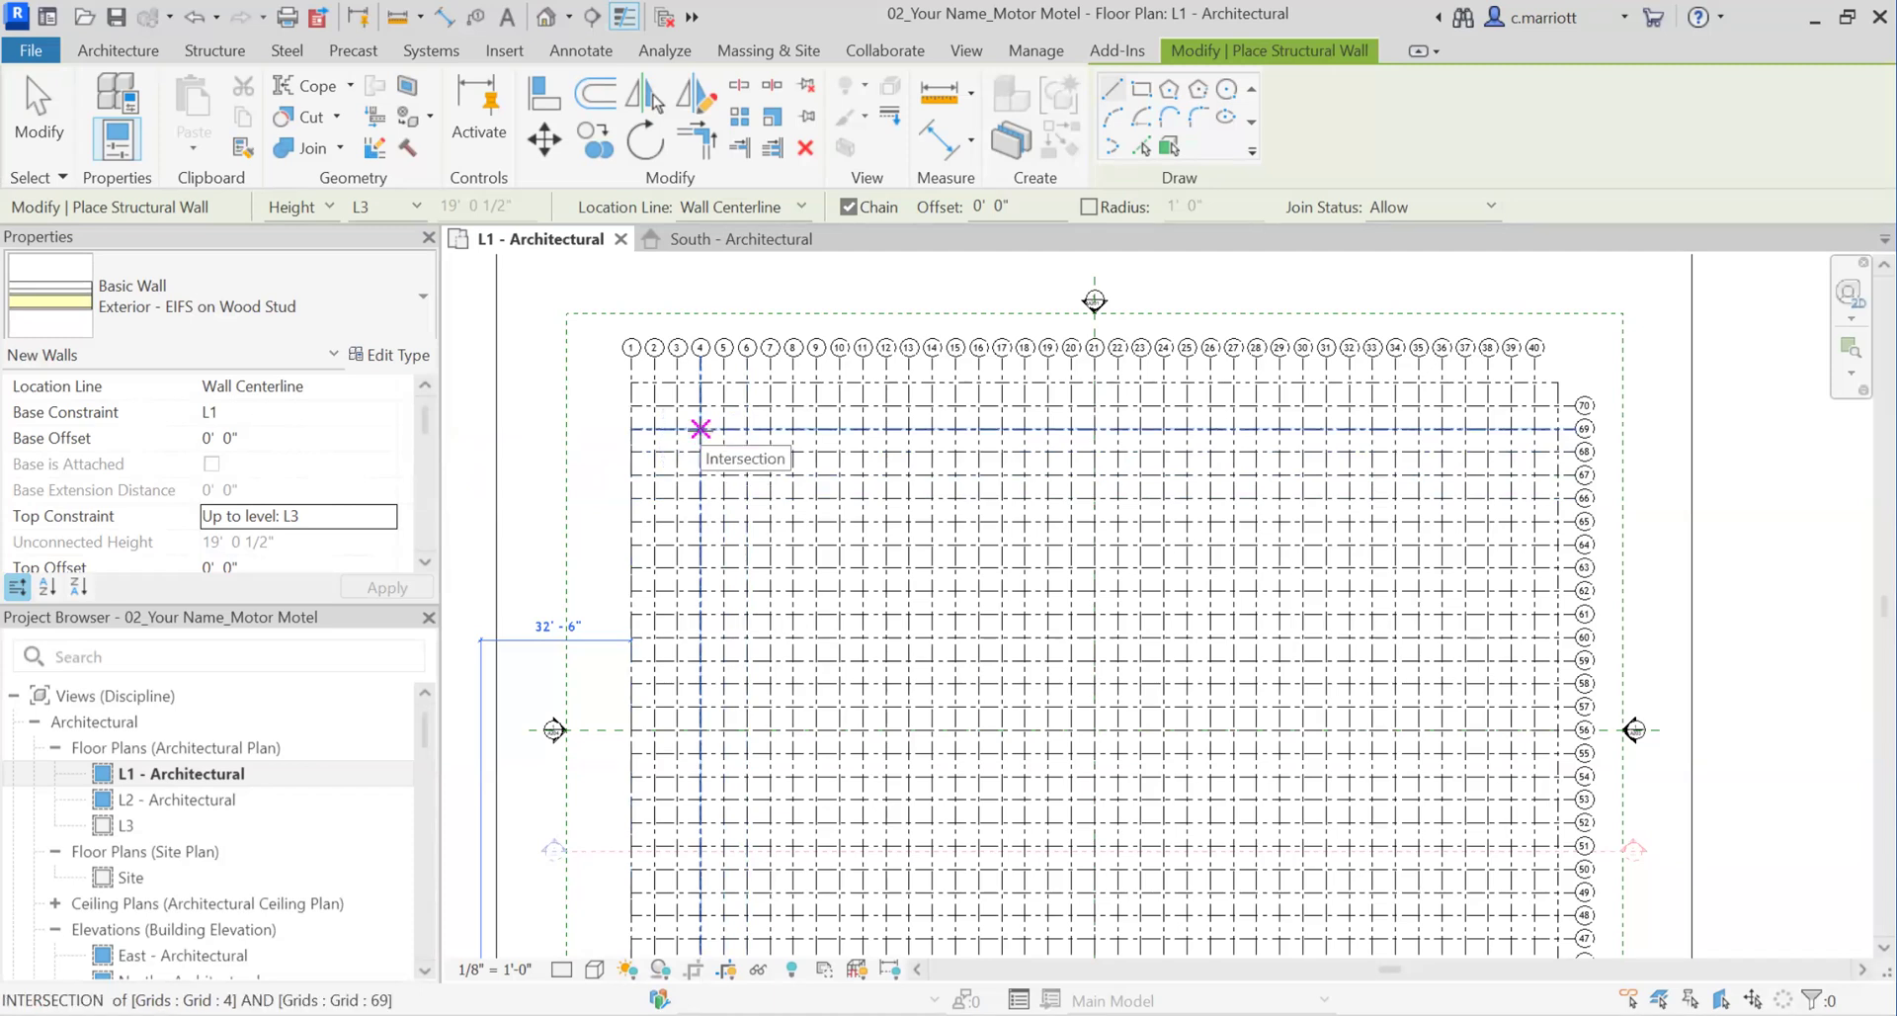
# Step: Draw a closed 75' by 25' rectangle of exterior walls between grids 4 and 19 and grids 64 and 69
pyautogui.click(701, 428)
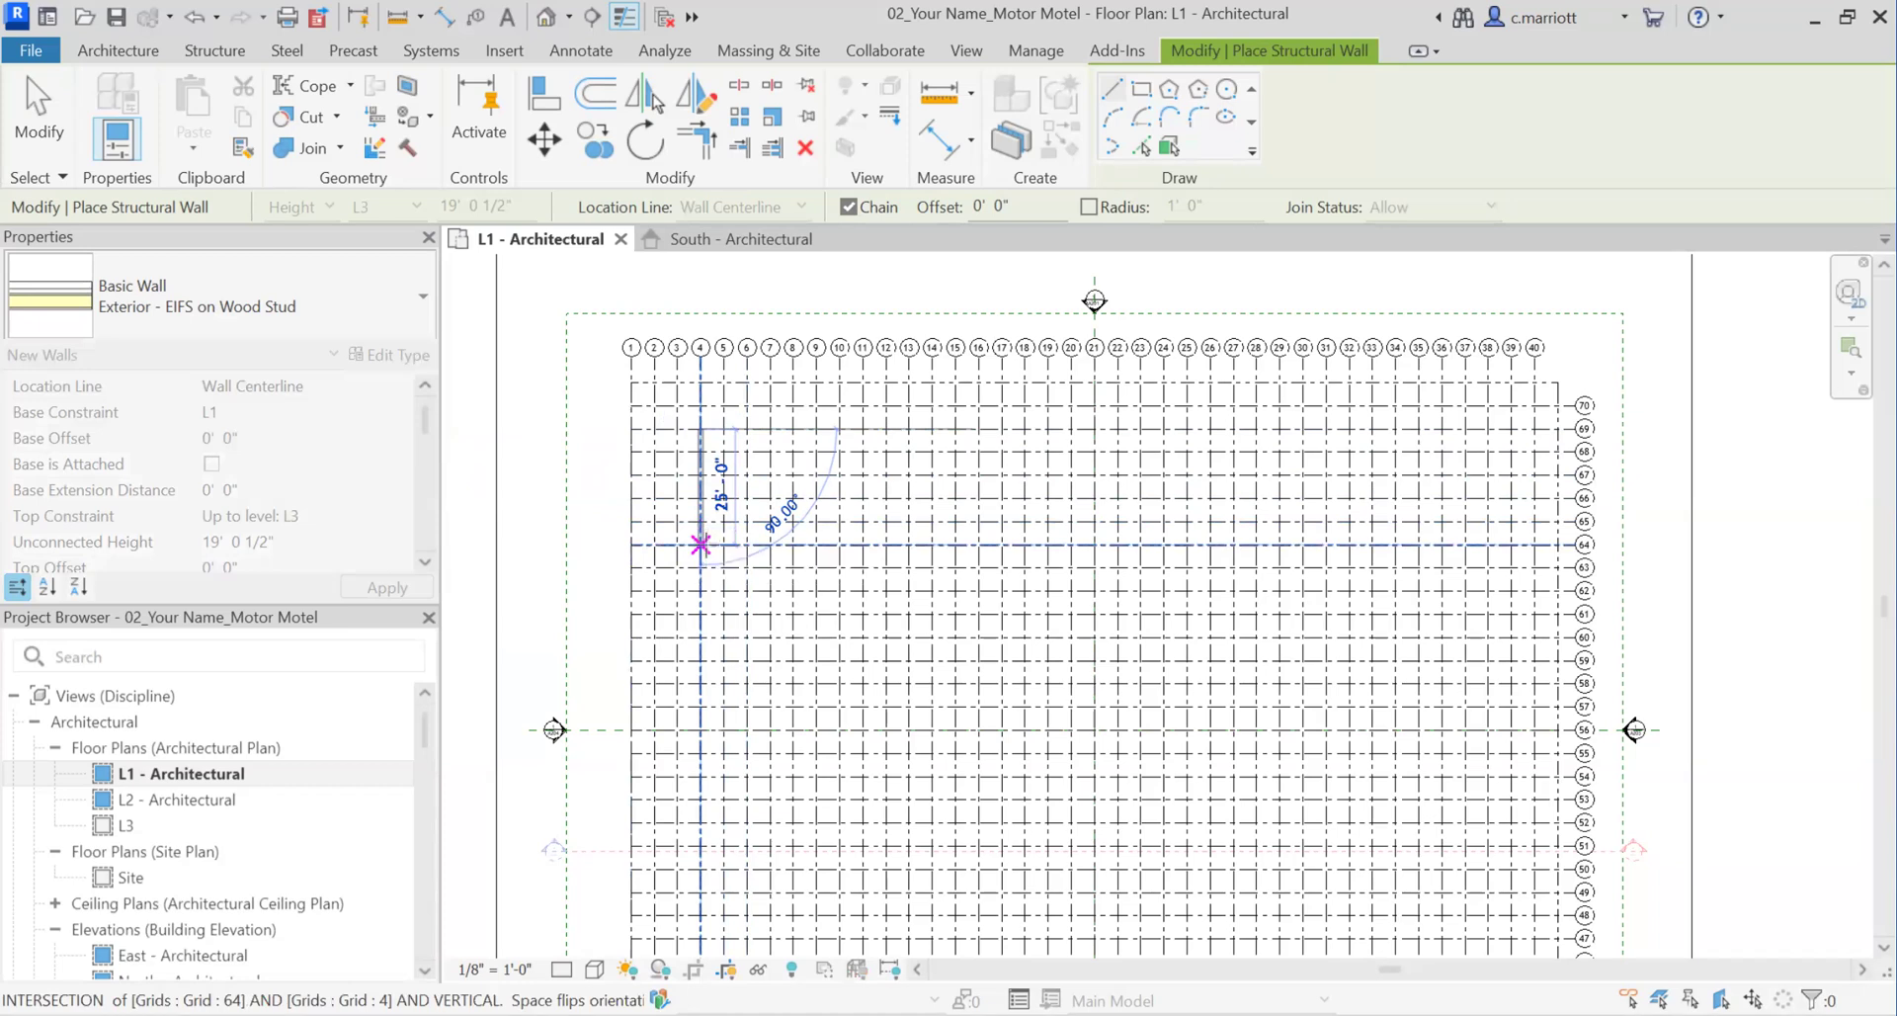
pyautogui.click(701, 544)
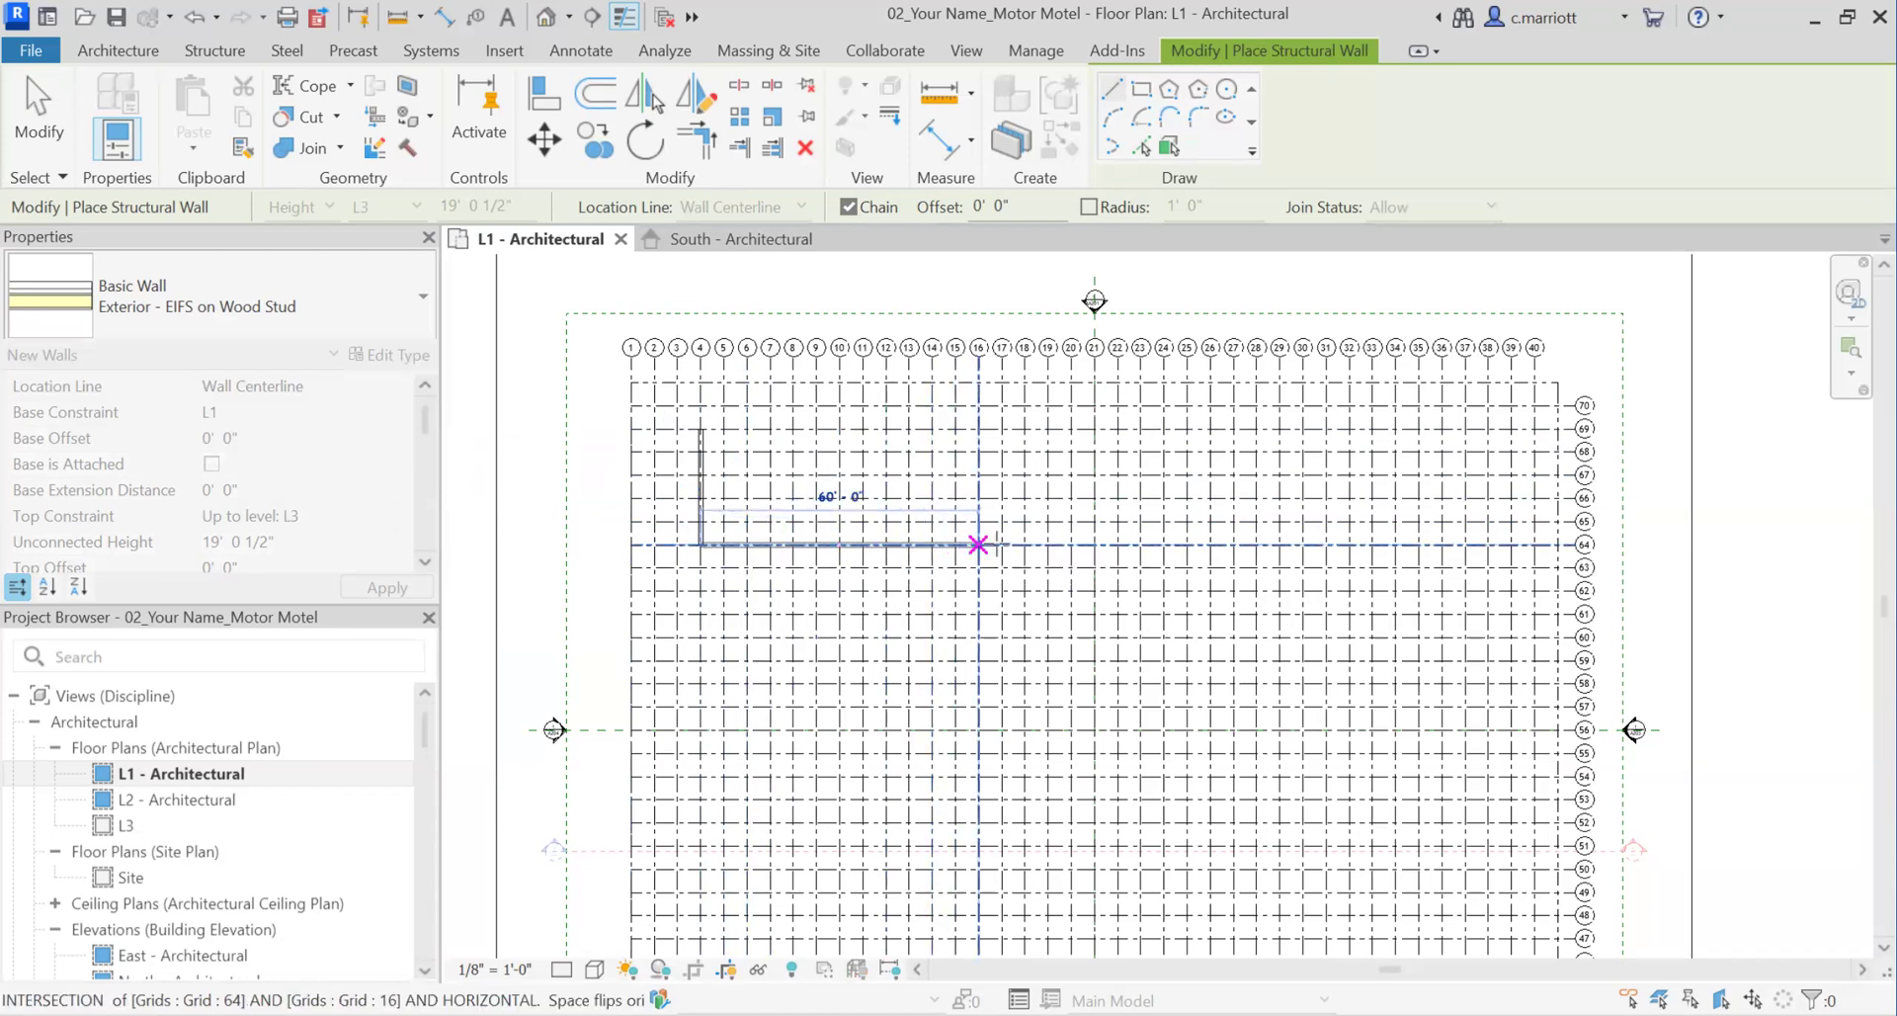
pyautogui.click(1048, 545)
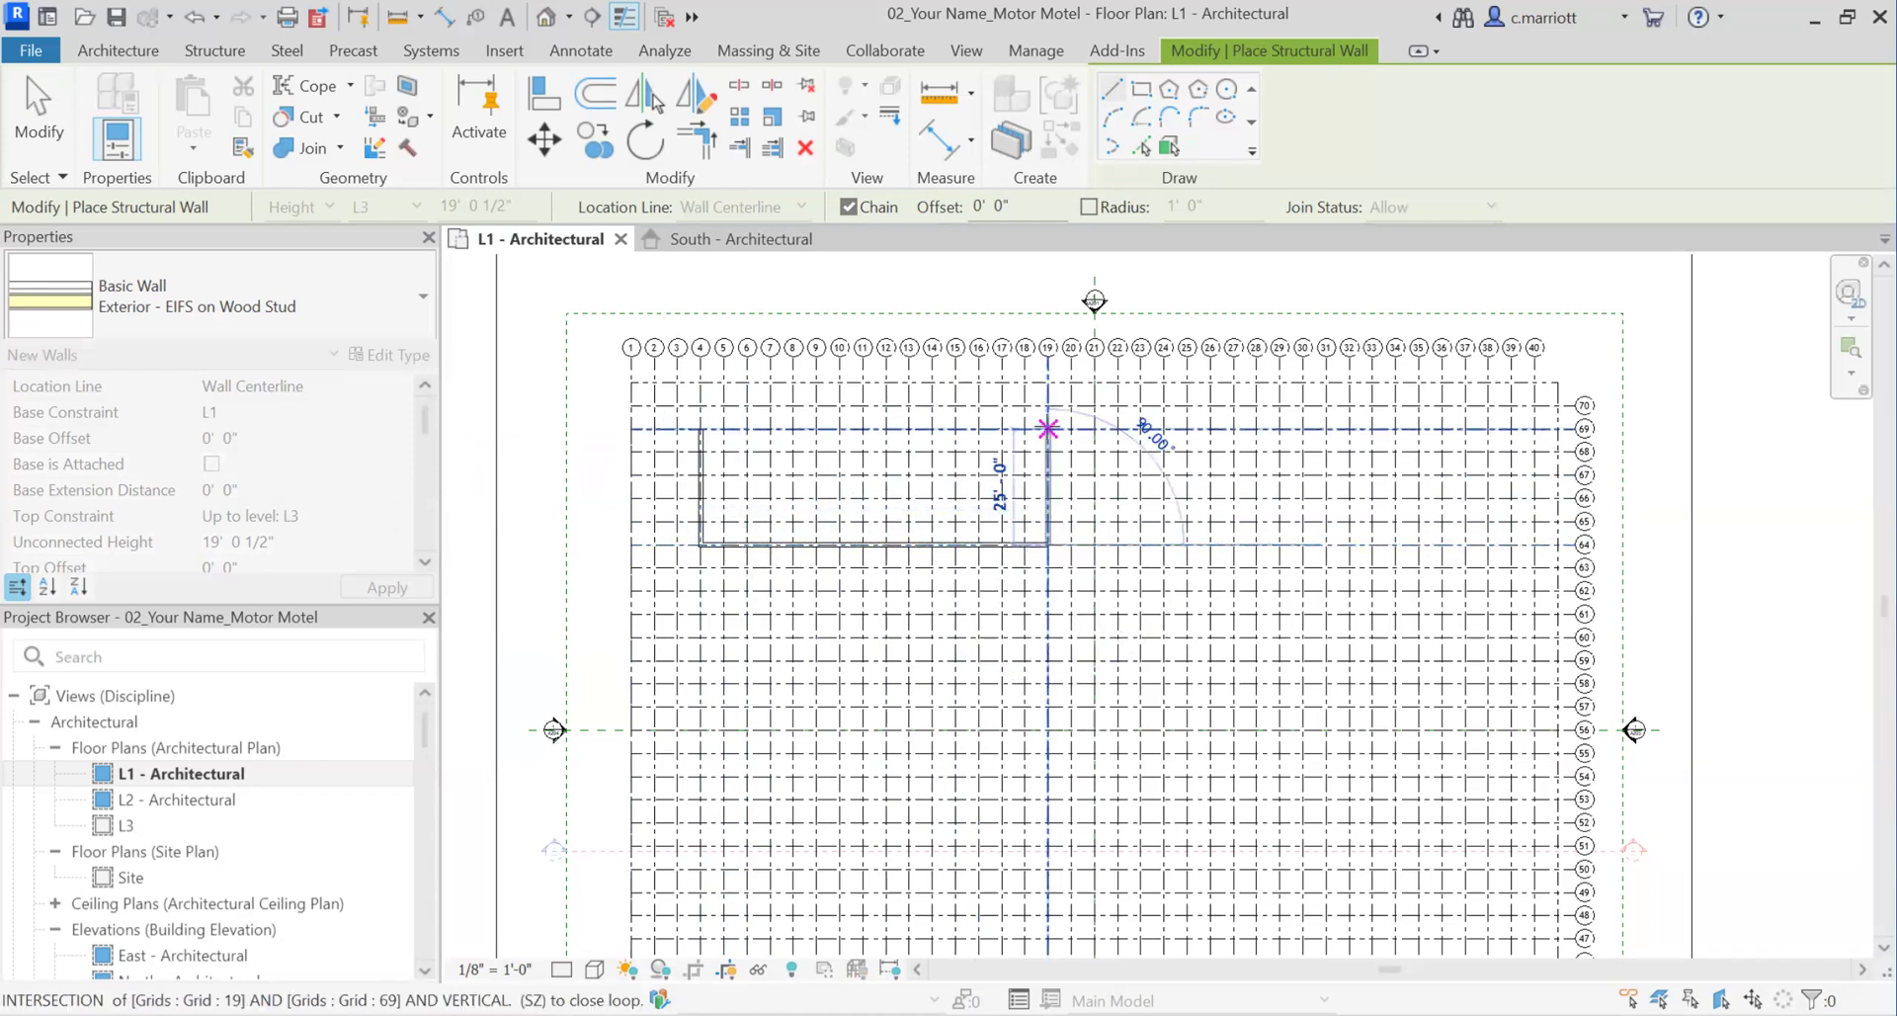
pyautogui.click(1048, 428)
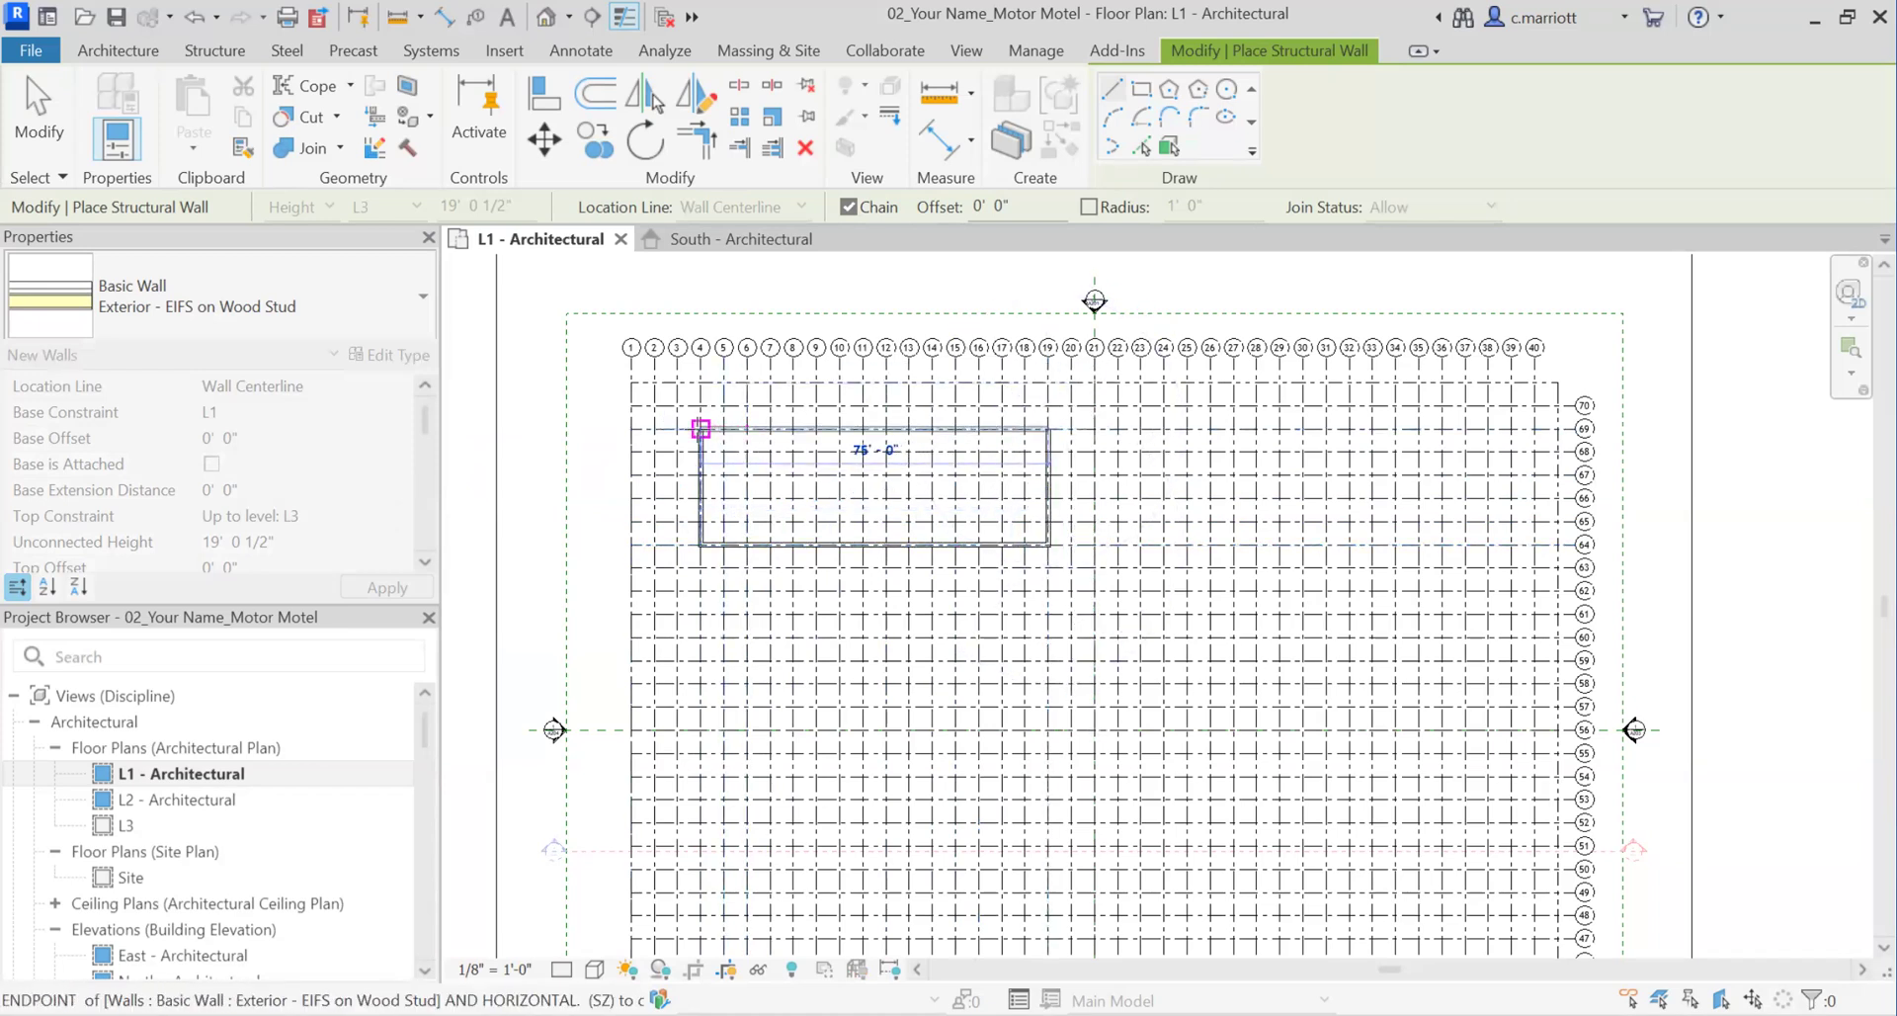
pyautogui.click(724, 428)
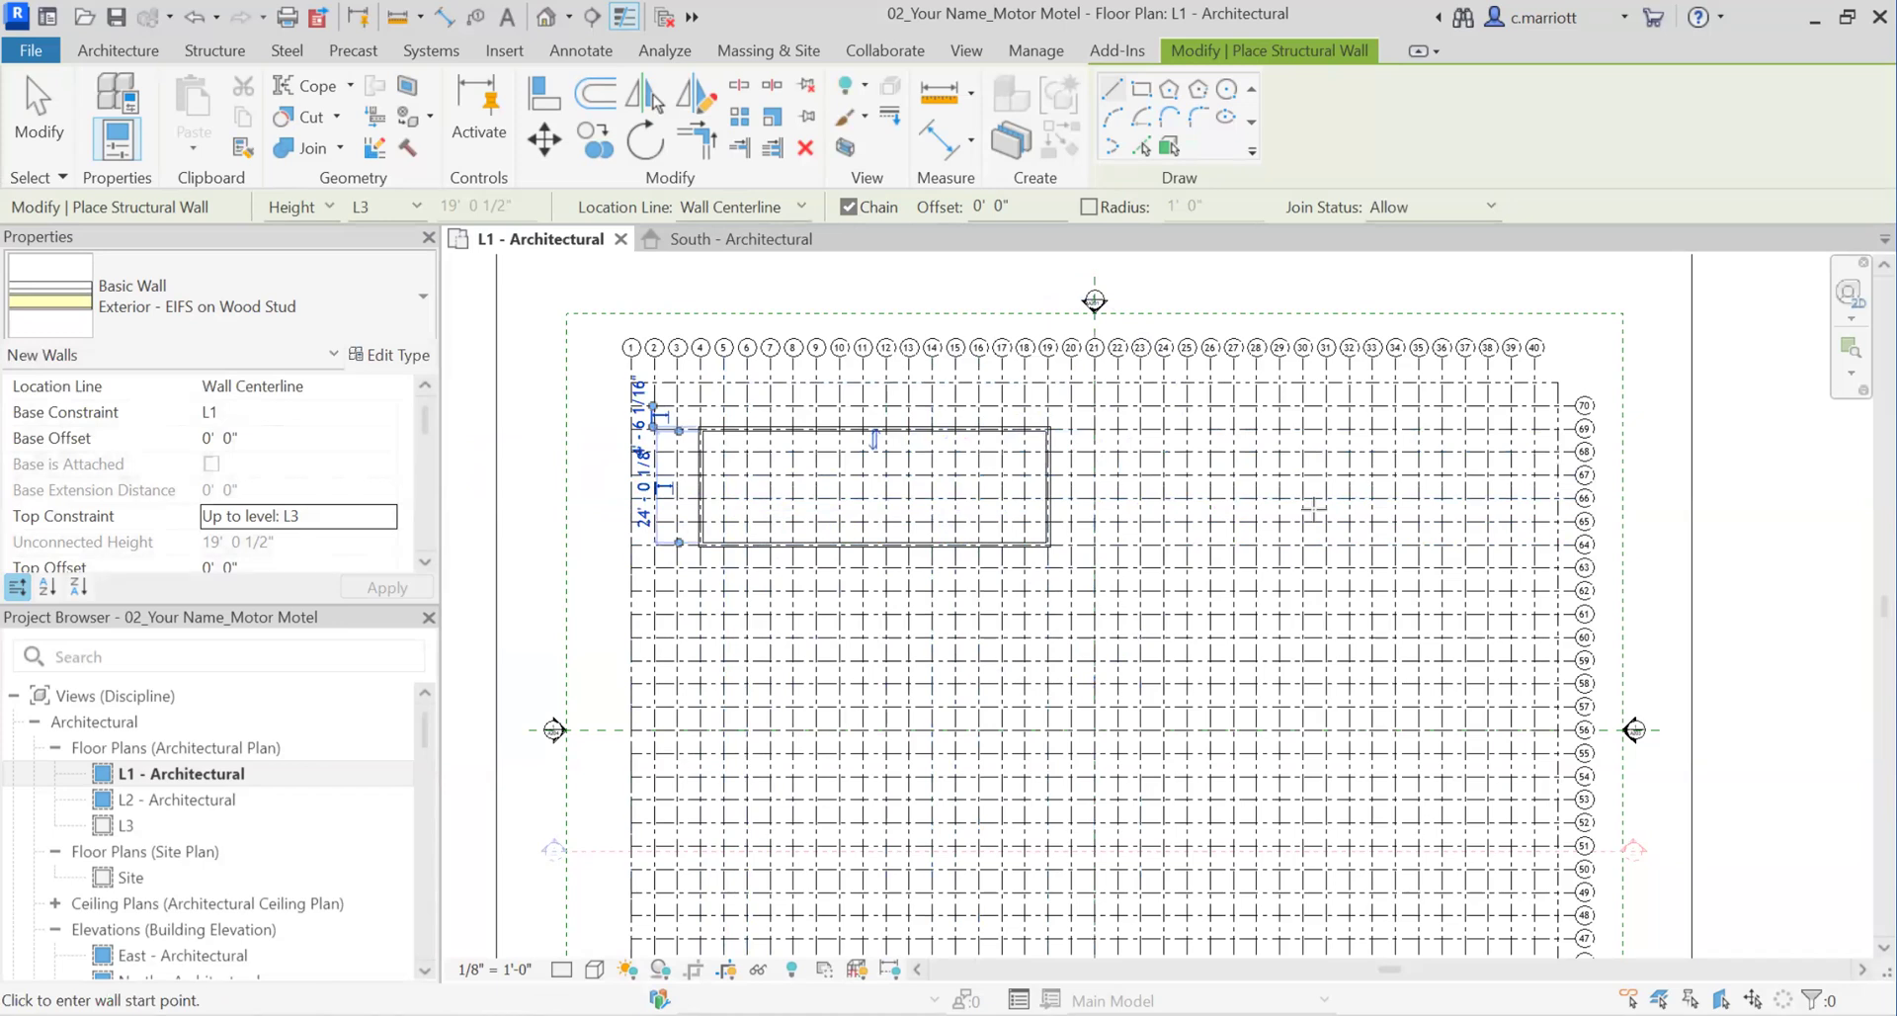
pyautogui.press('Escape')
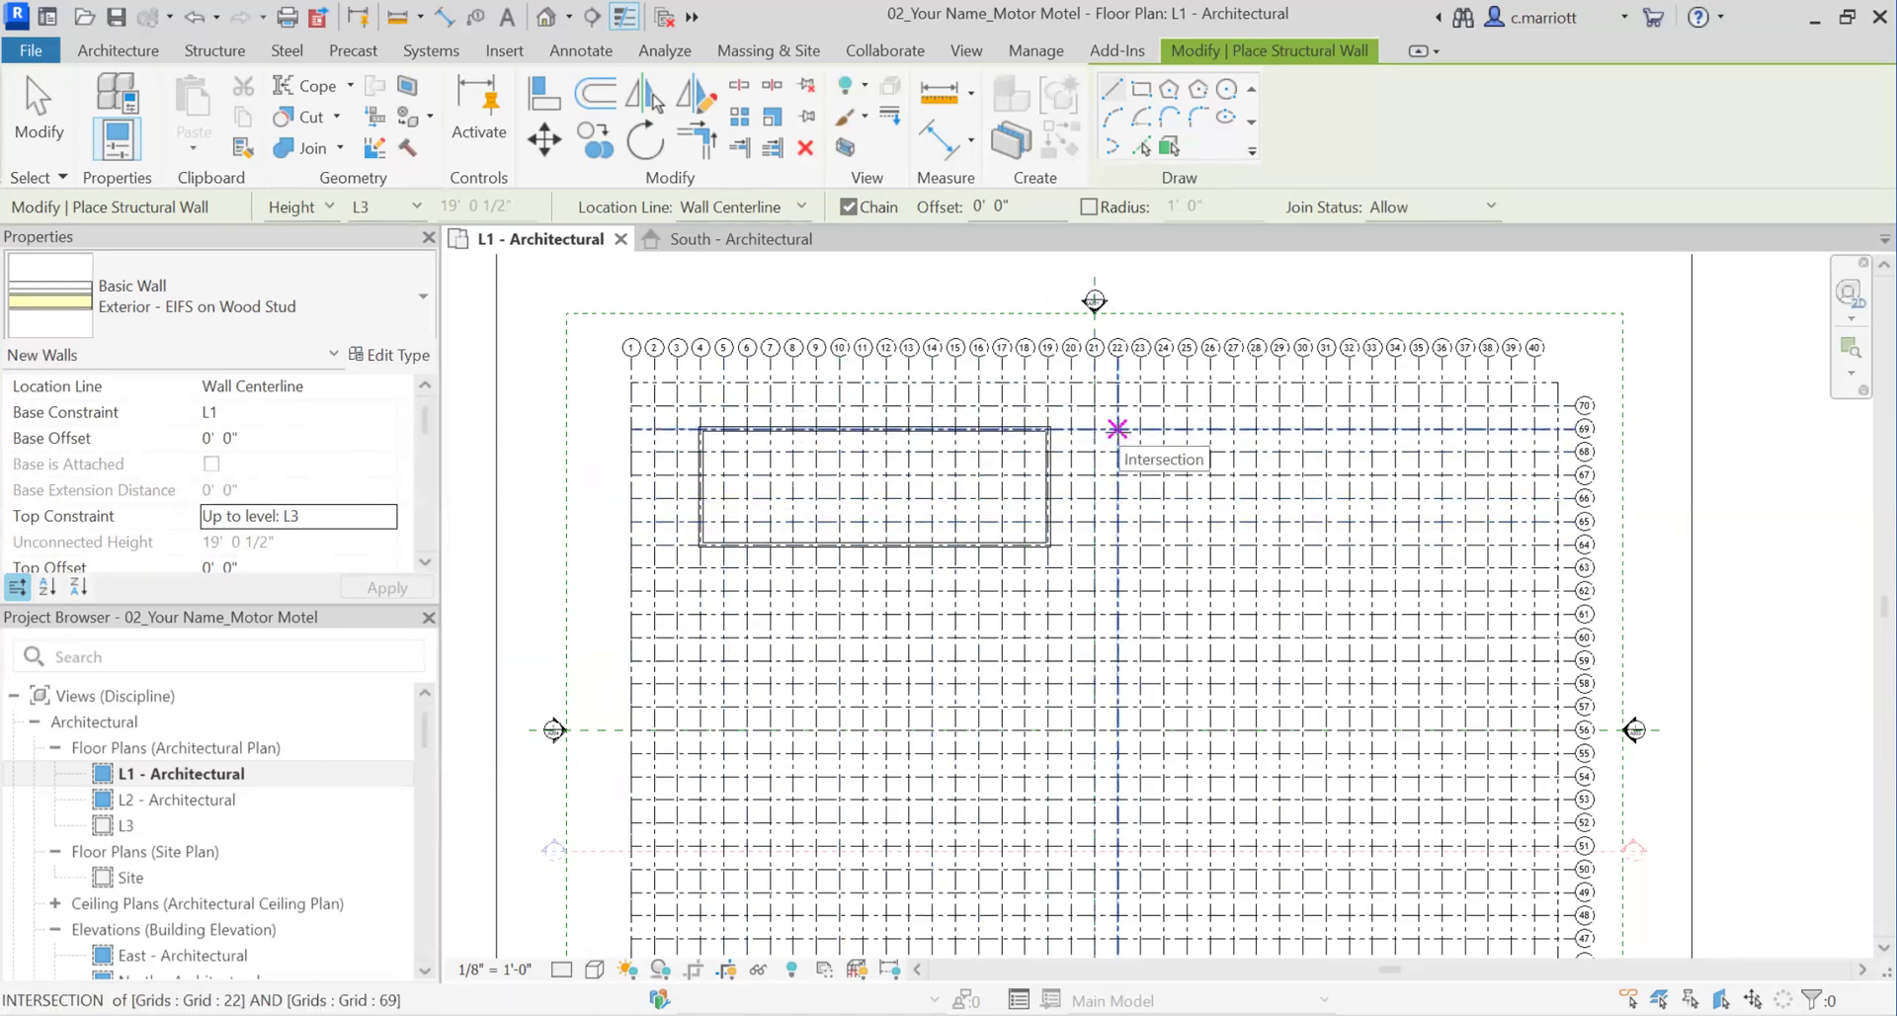
# Step: Draw a second closed rectangle of exterior walls between grids 22 and 37 and grids 64 and 69
pyautogui.click(1117, 427)
pyautogui.click(1118, 545)
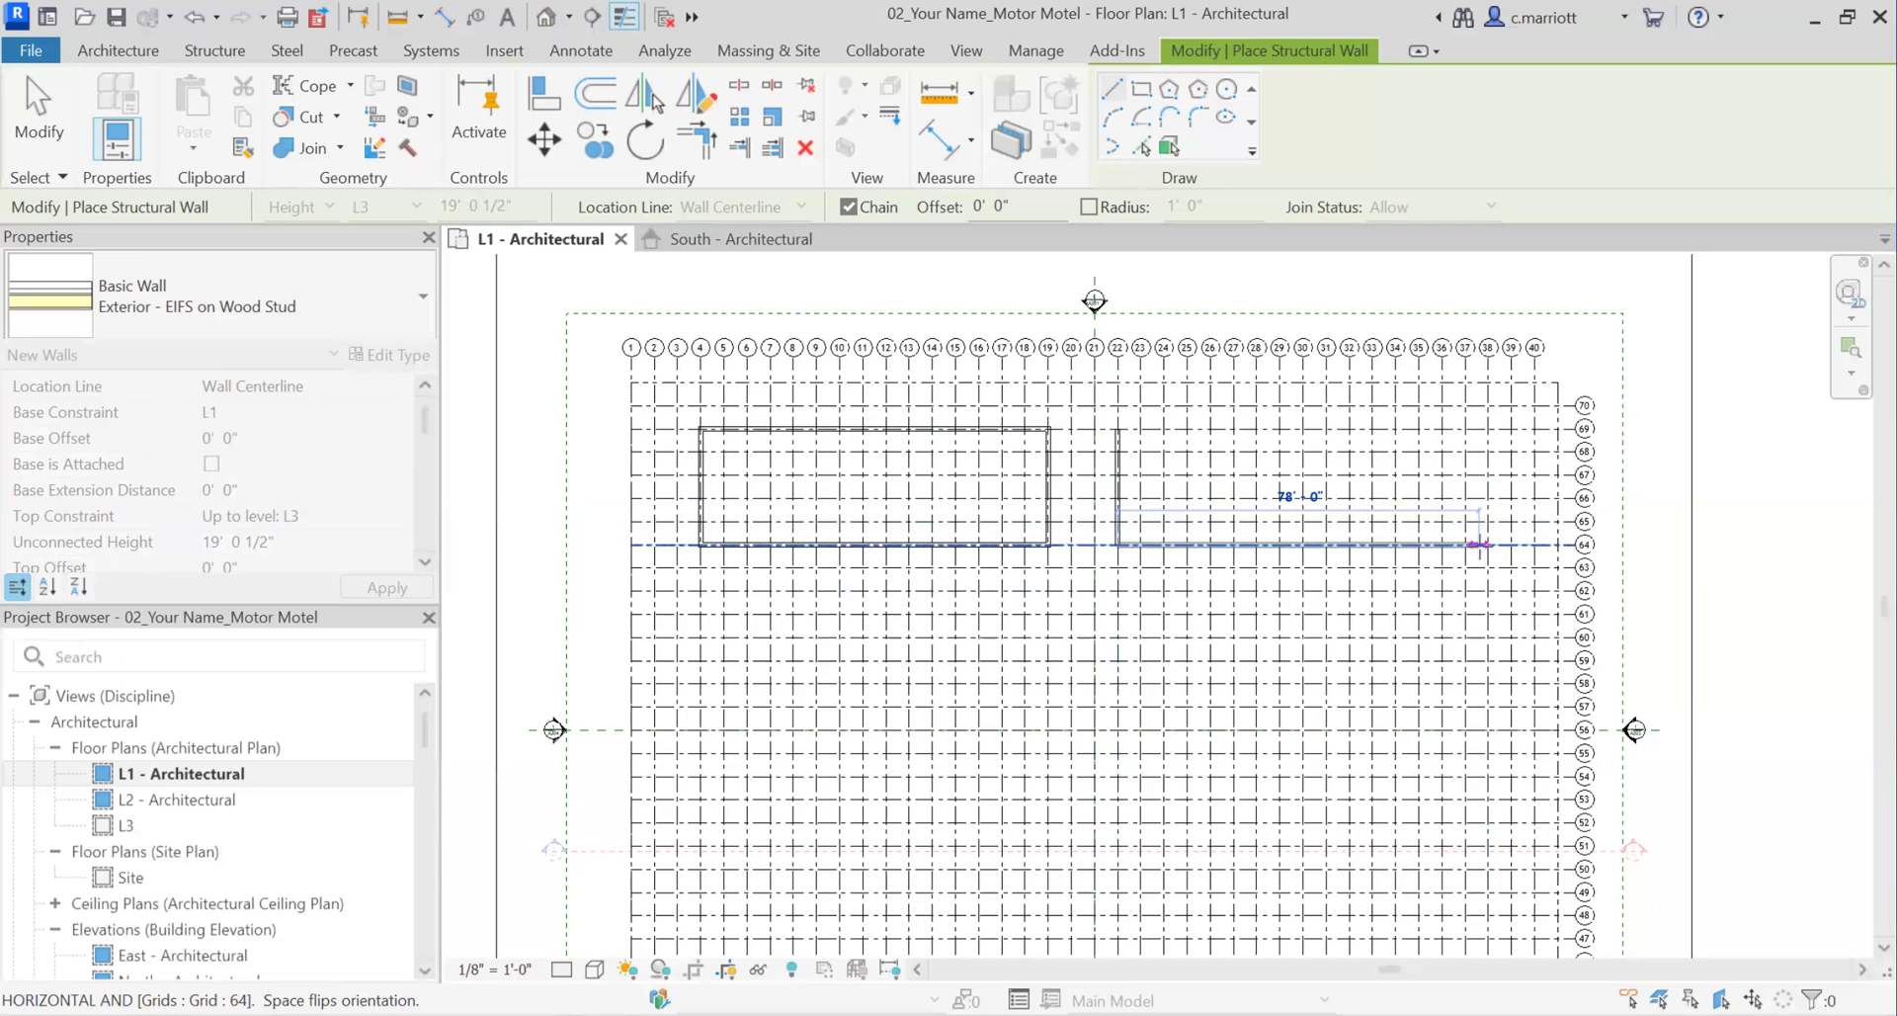
pyautogui.click(1465, 545)
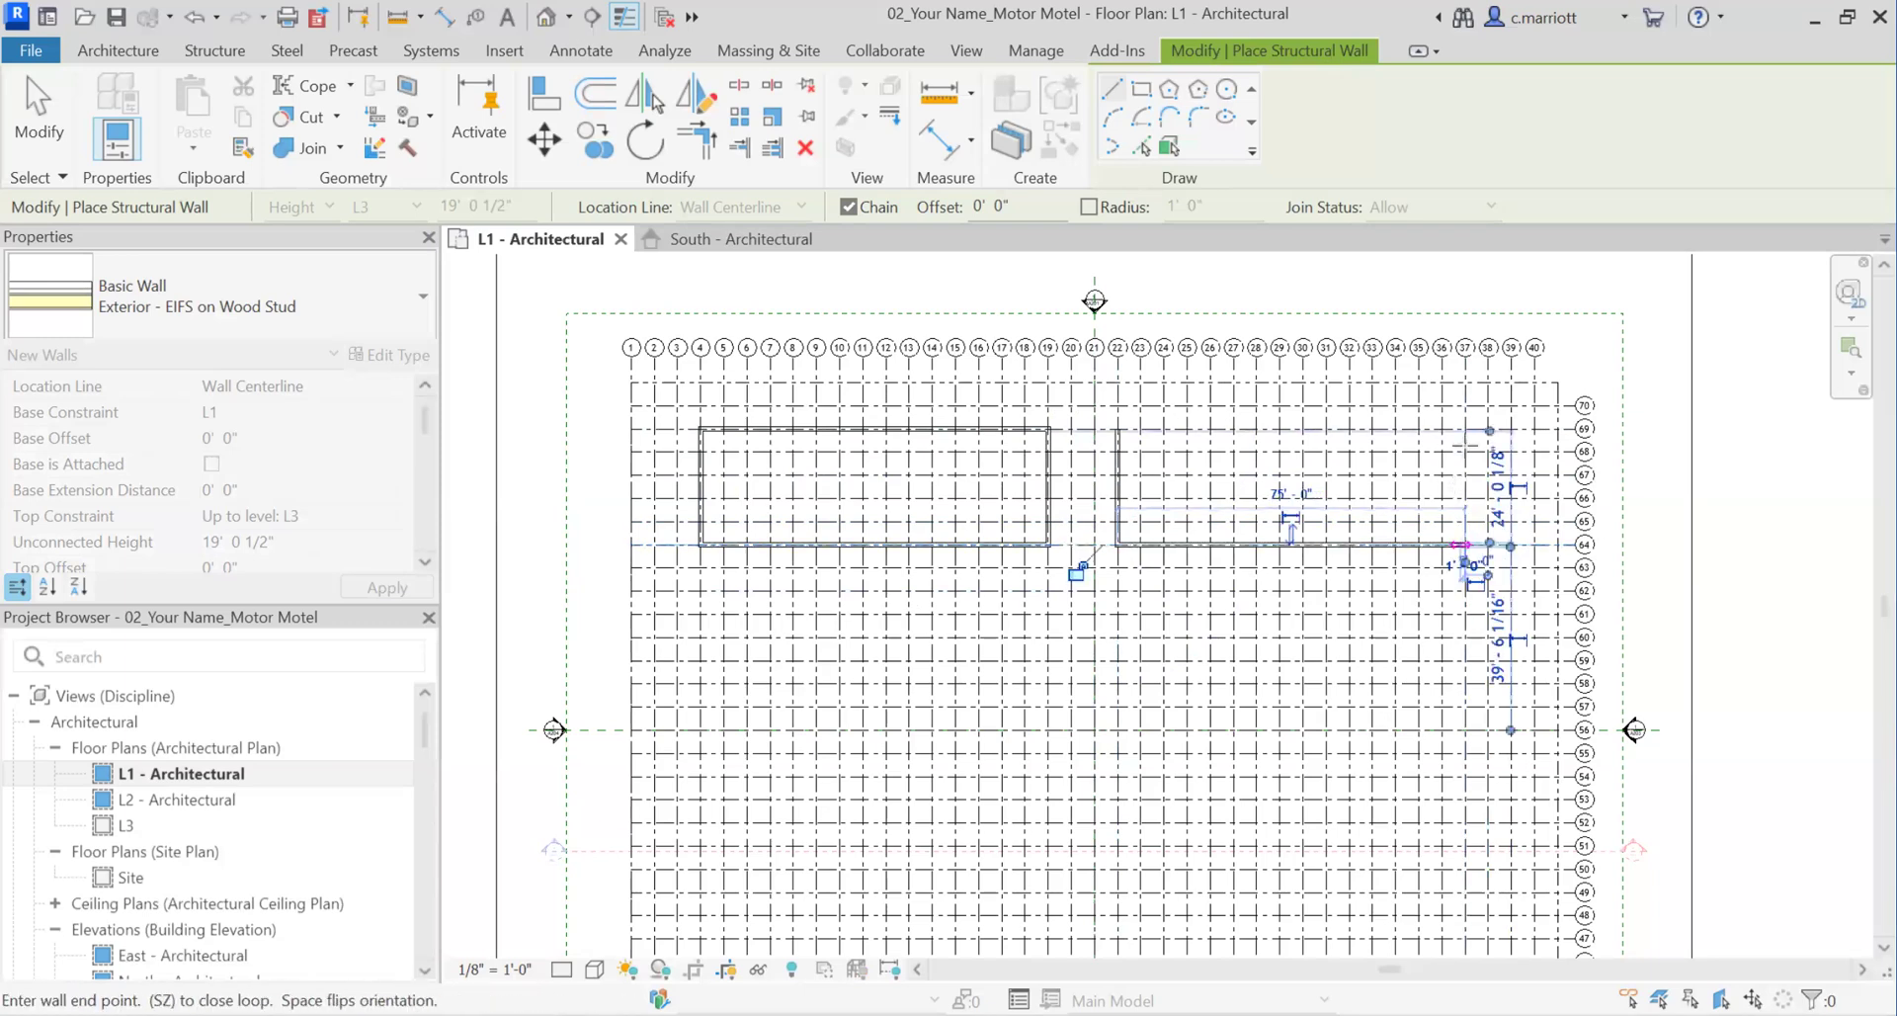
pyautogui.click(1466, 428)
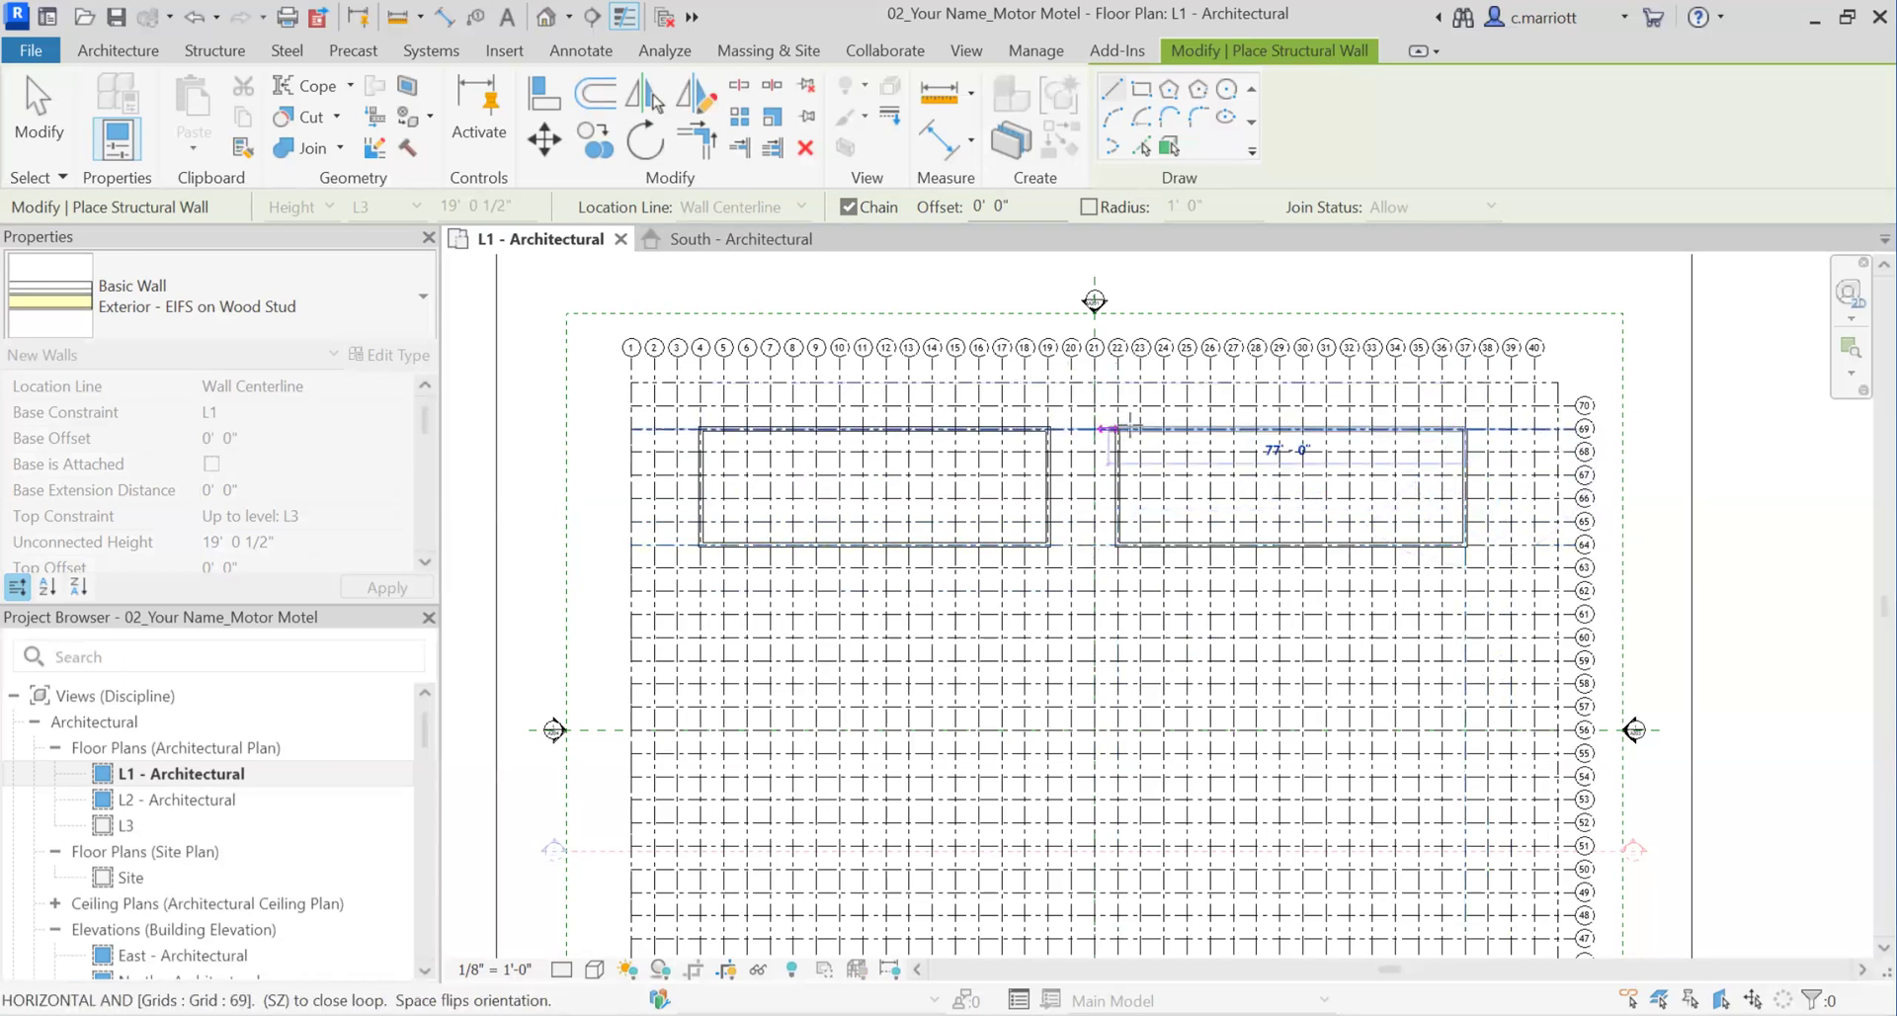
pyautogui.click(1117, 428)
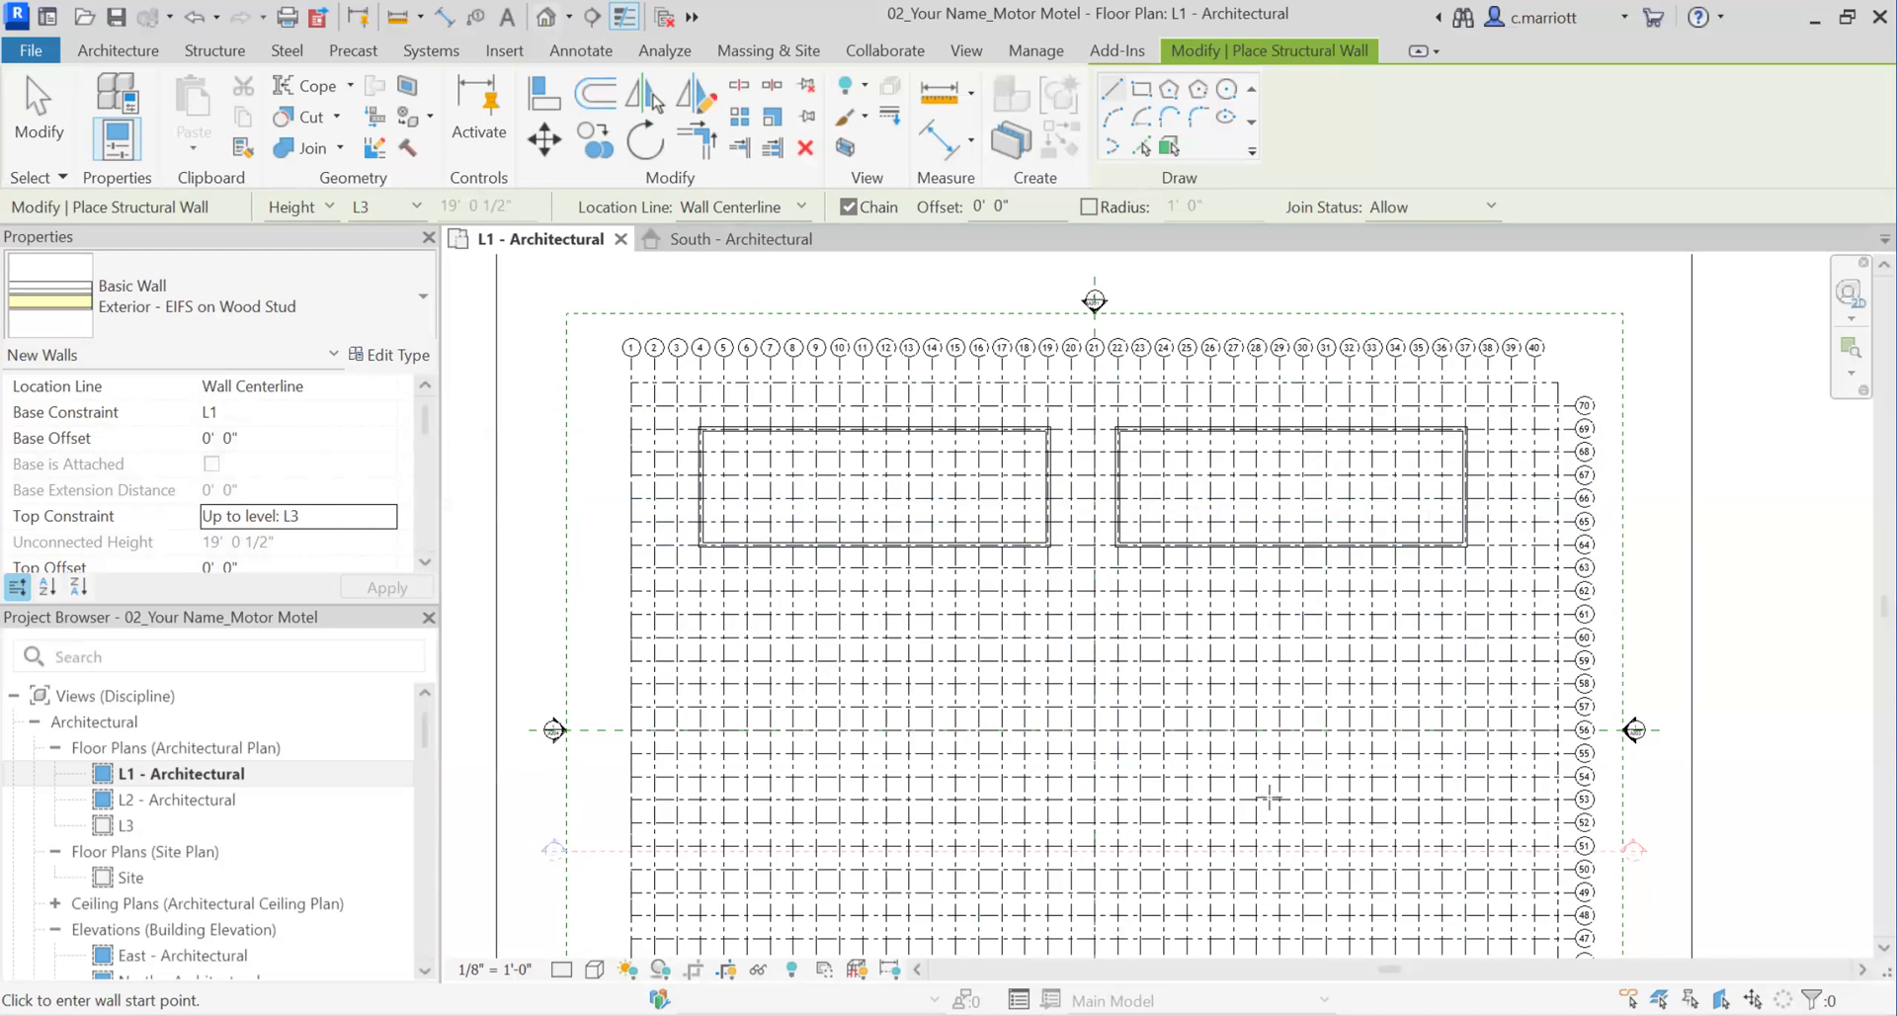
# Step: Examine the two wall enclosures on the site in the default 3D view
pyautogui.click(547, 17)
pyautogui.scroll(4, 967, 624)
pyautogui.scroll(6, 966, 625)
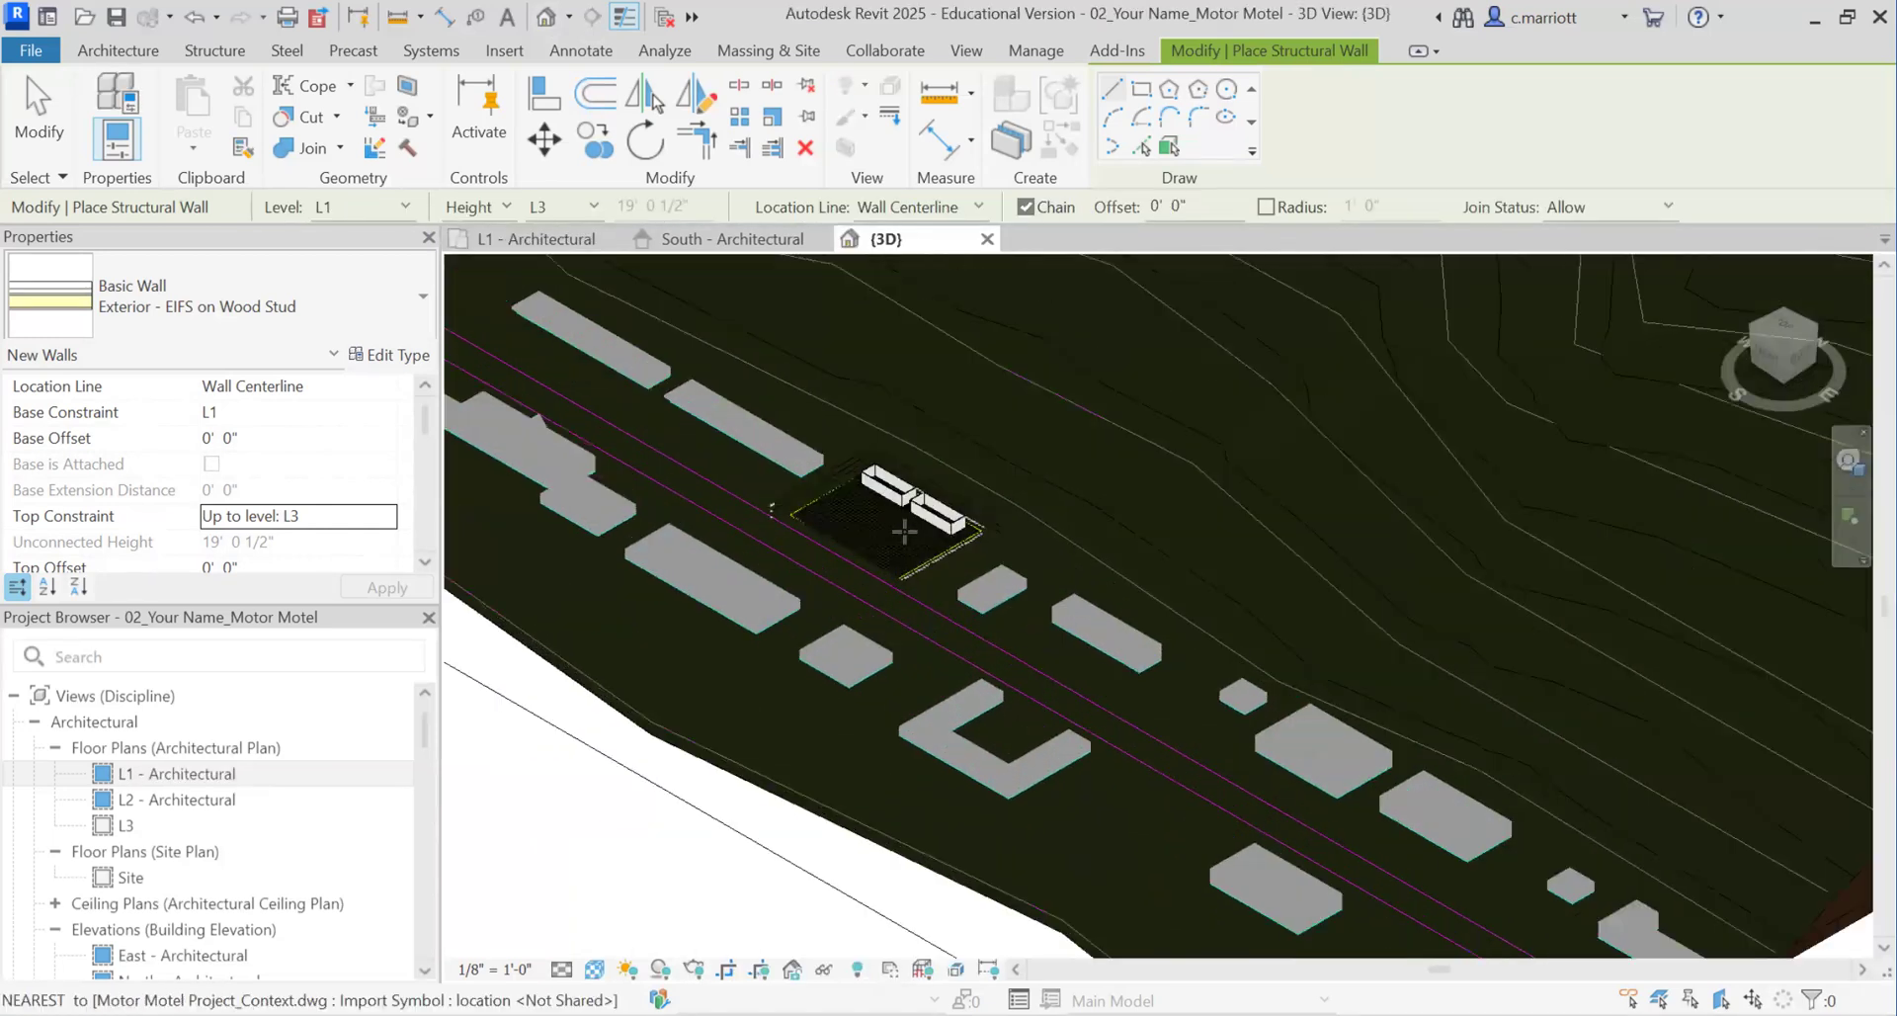
pyautogui.scroll(5, 876, 392)
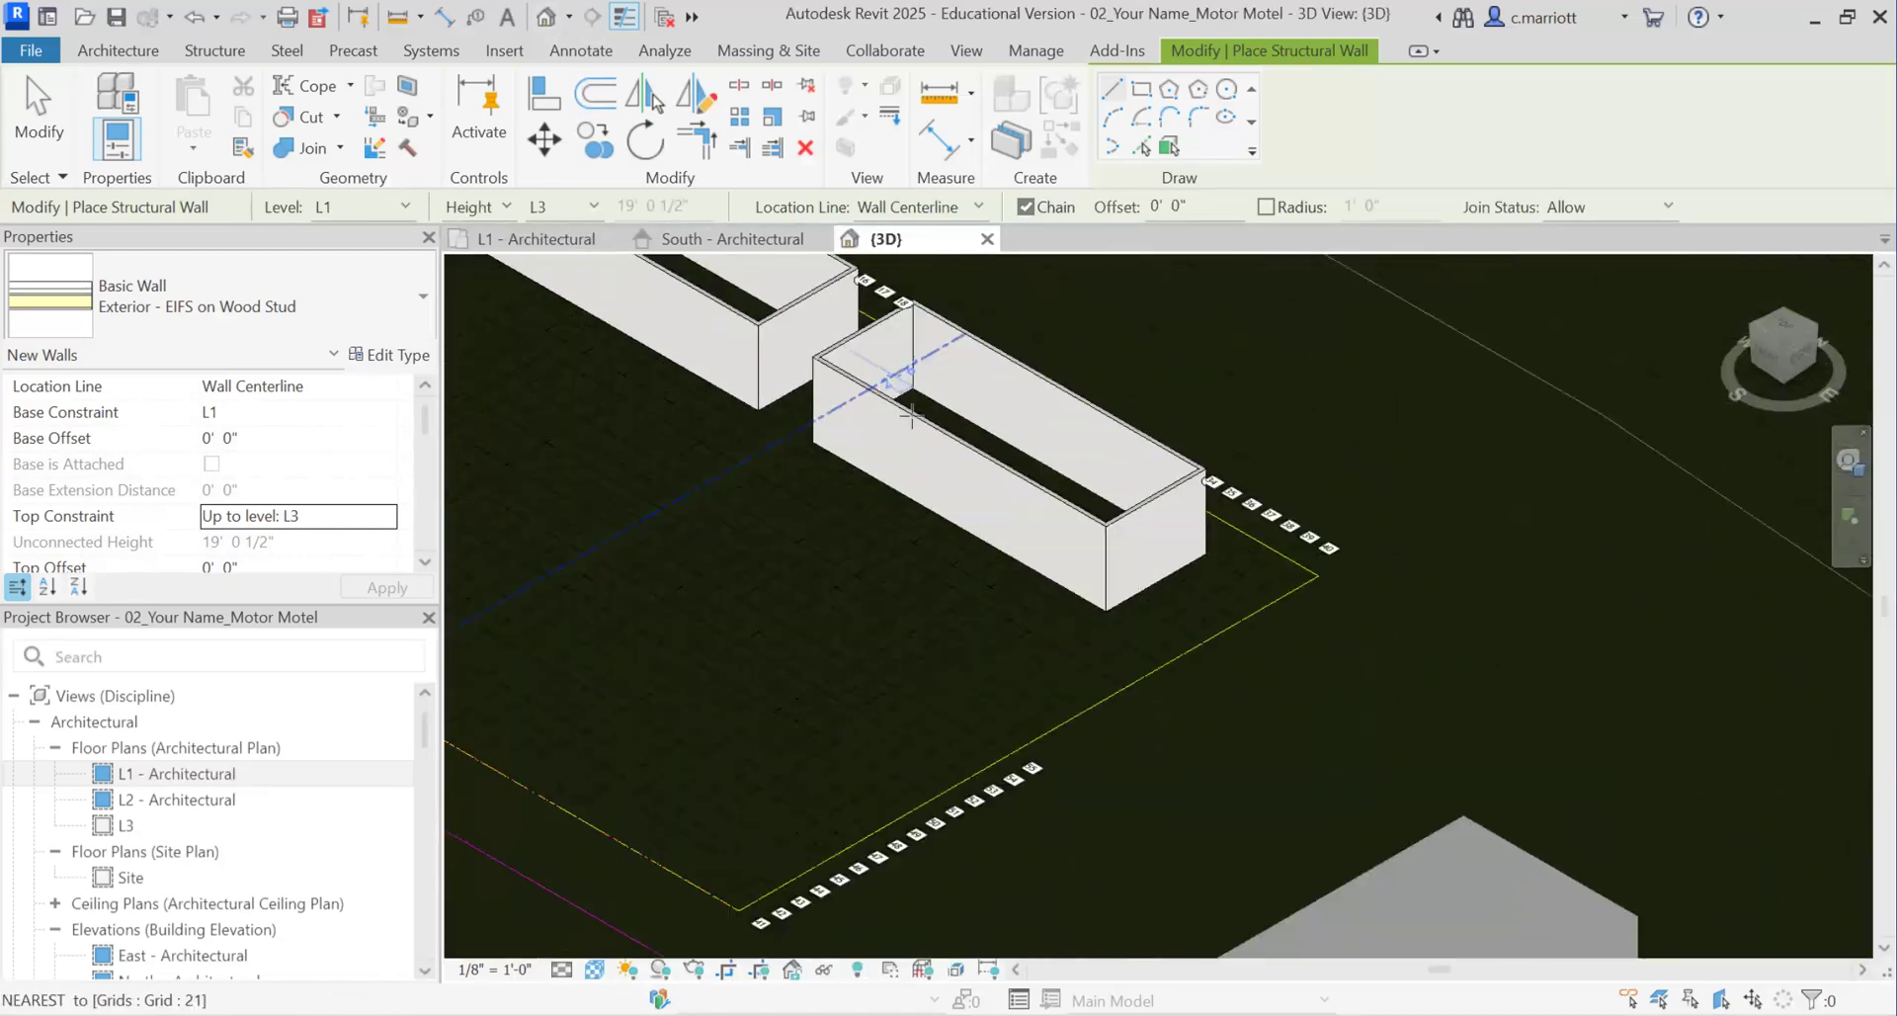
pyautogui.scroll(-2, 818, 510)
pyautogui.scroll(-2, 817, 510)
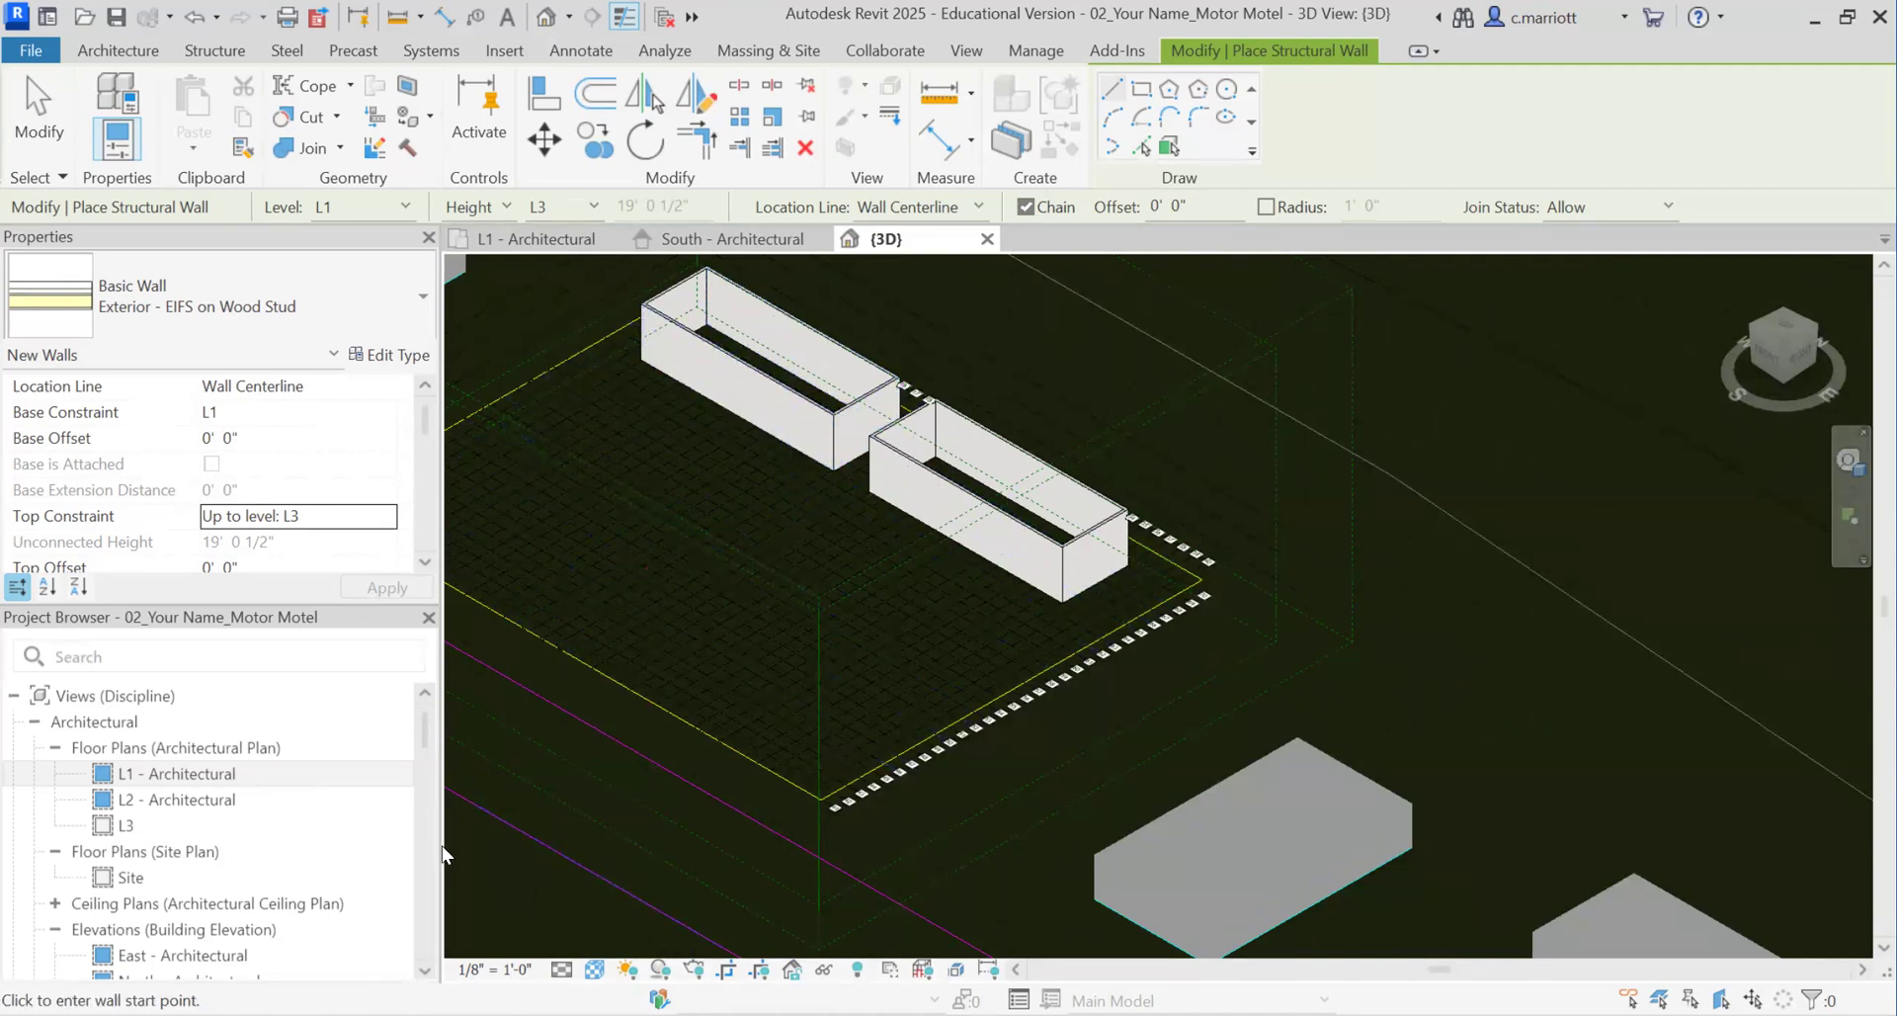
# Step: Return to the L1 - Architectural plan and start a structural wall of type Interior - 5 1/2" Partition Between Rooms
pyautogui.doubleClick(194, 779)
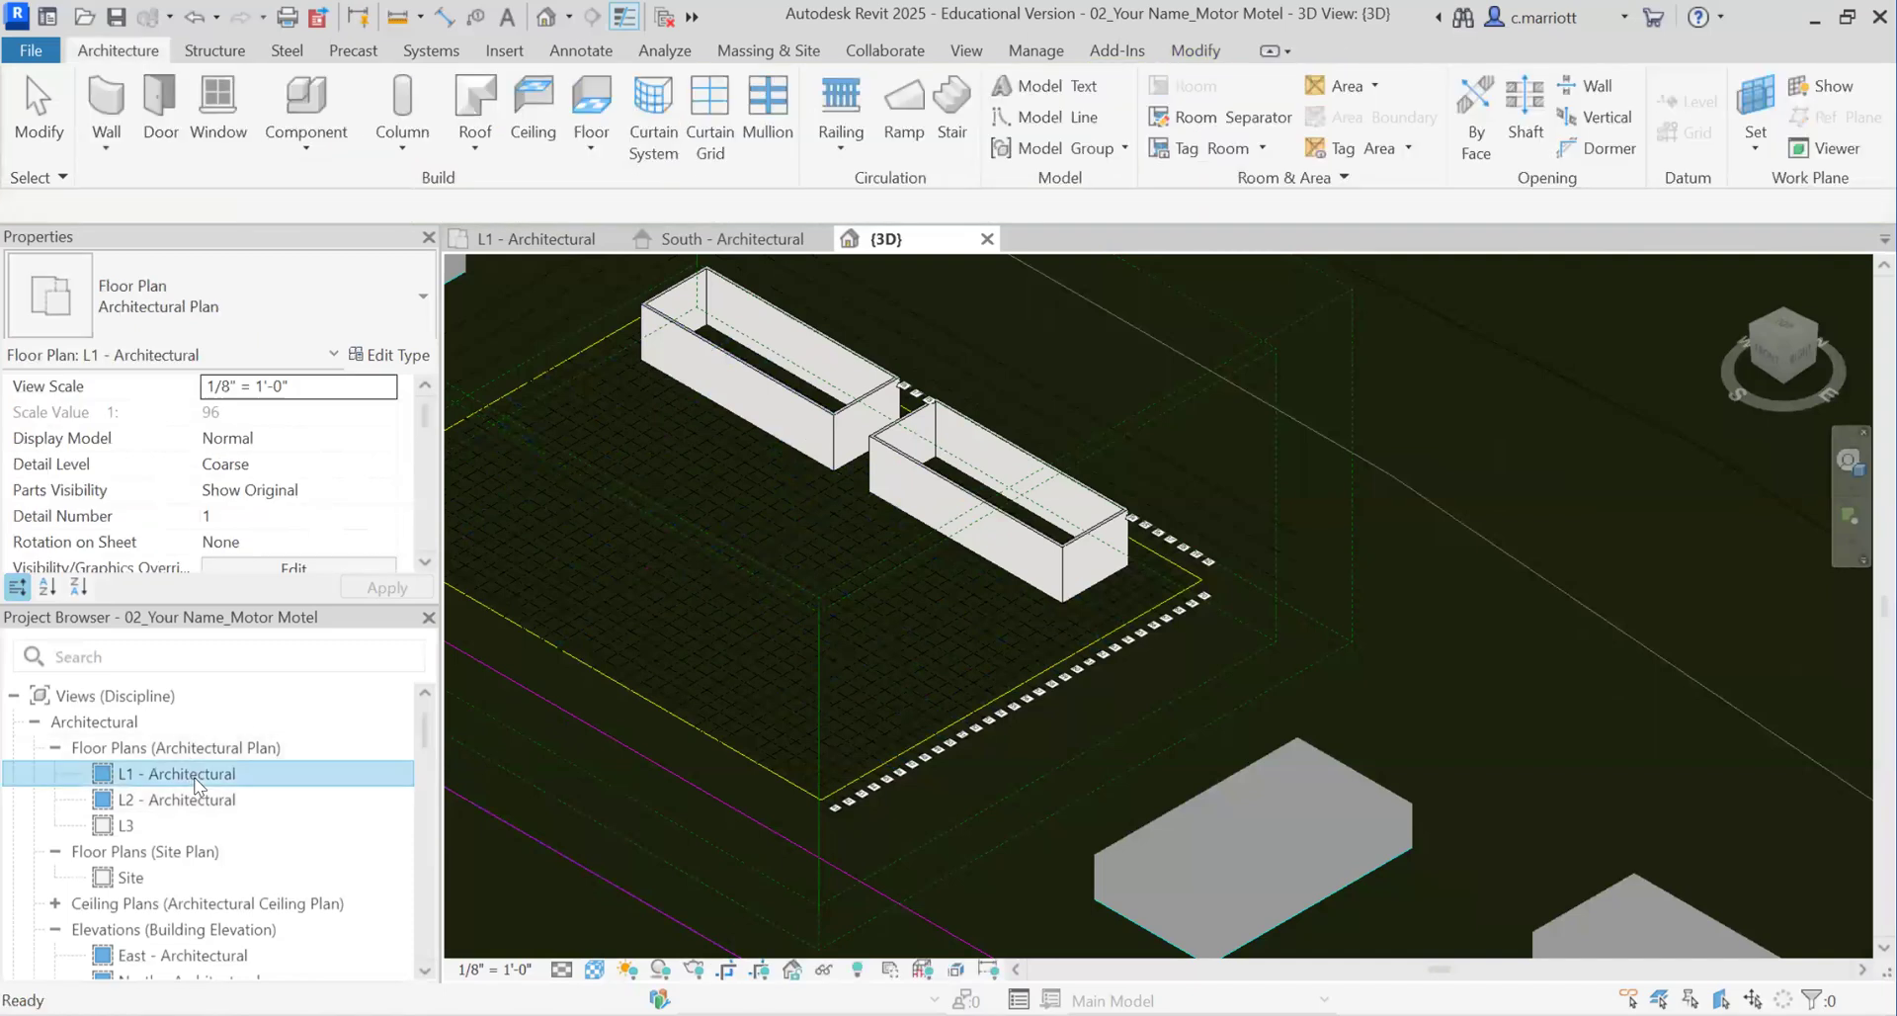
pyautogui.scroll(4, 748, 466)
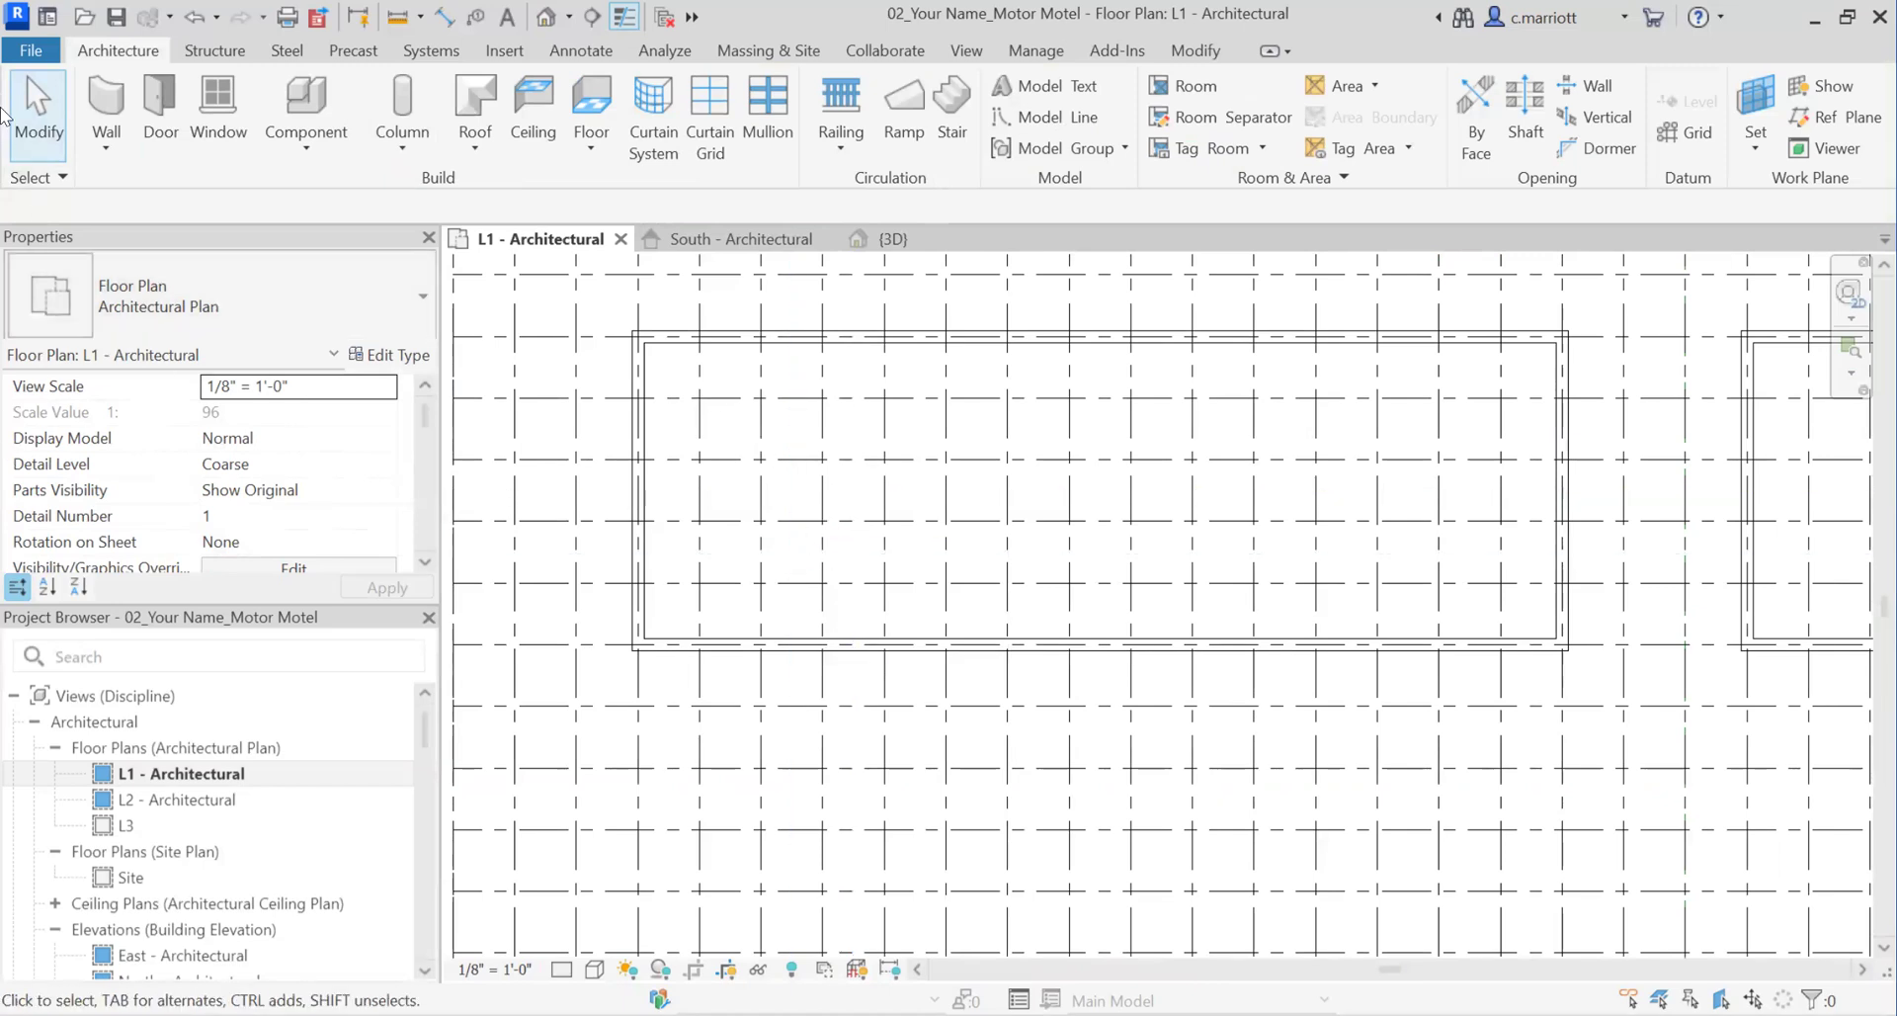
pyautogui.click(105, 150)
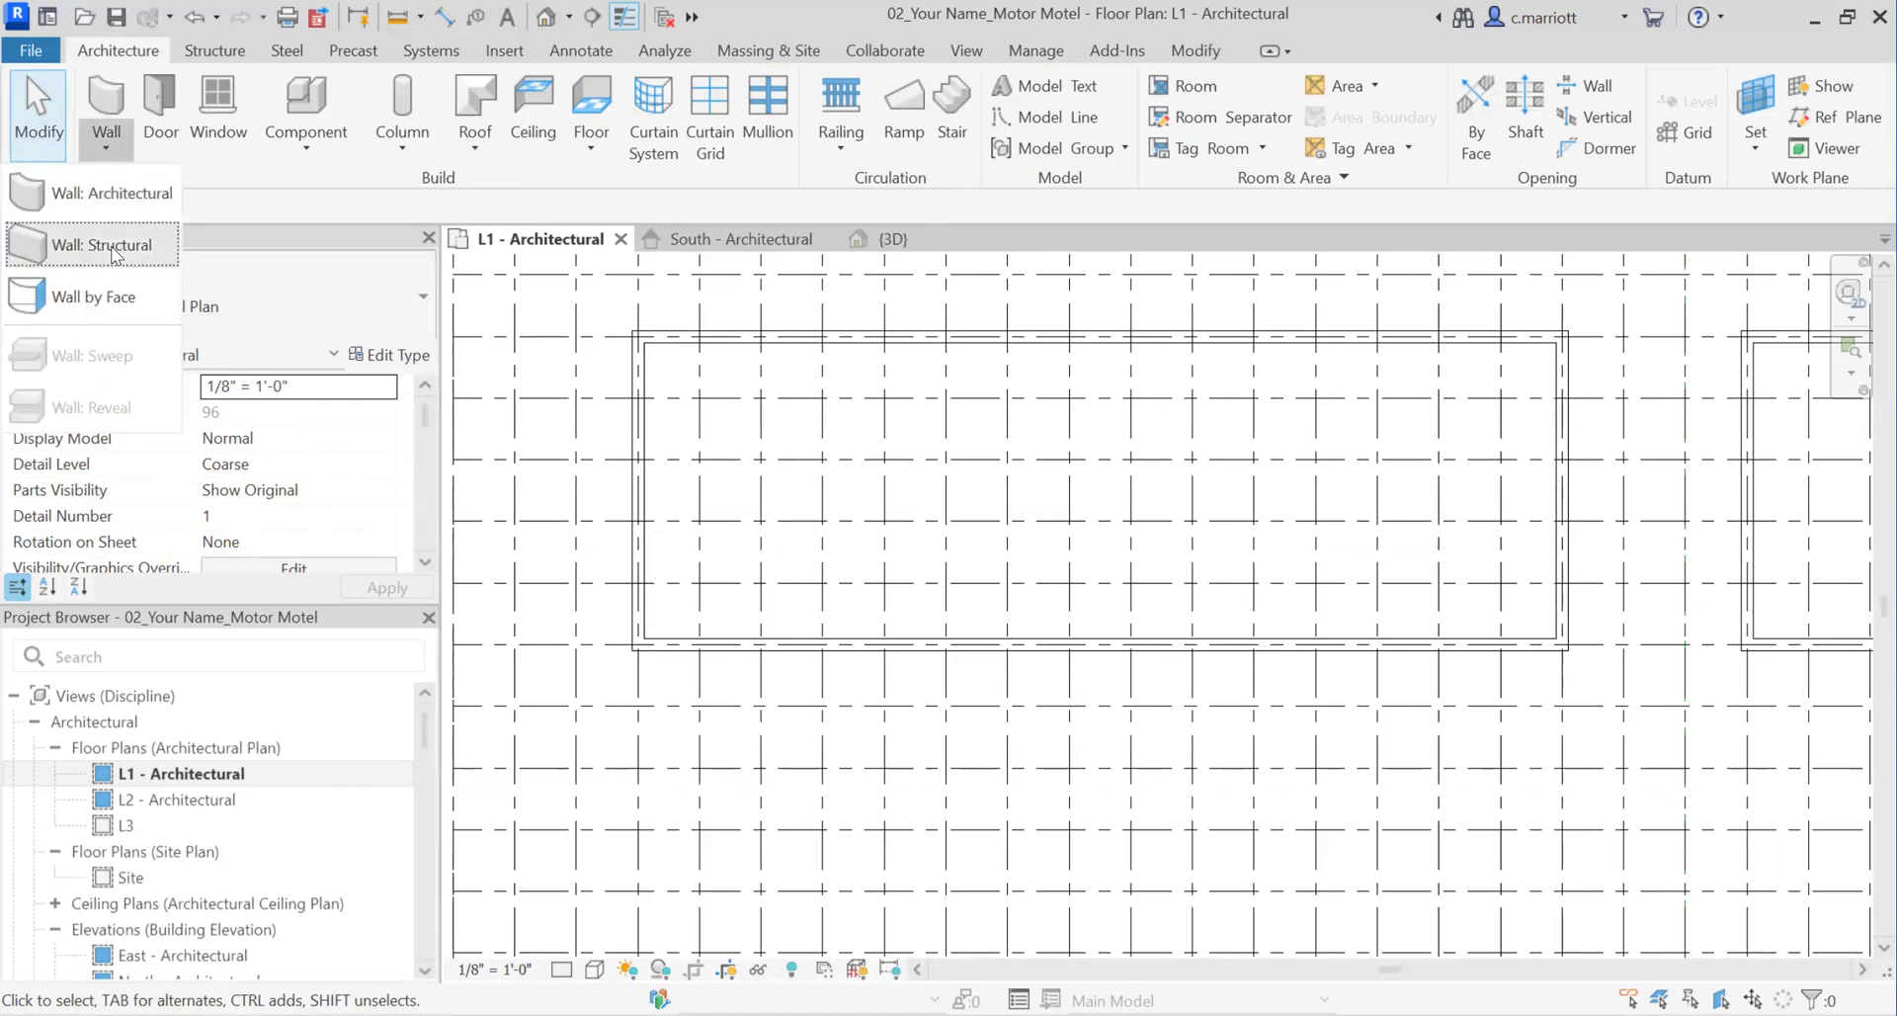
pyautogui.click(115, 255)
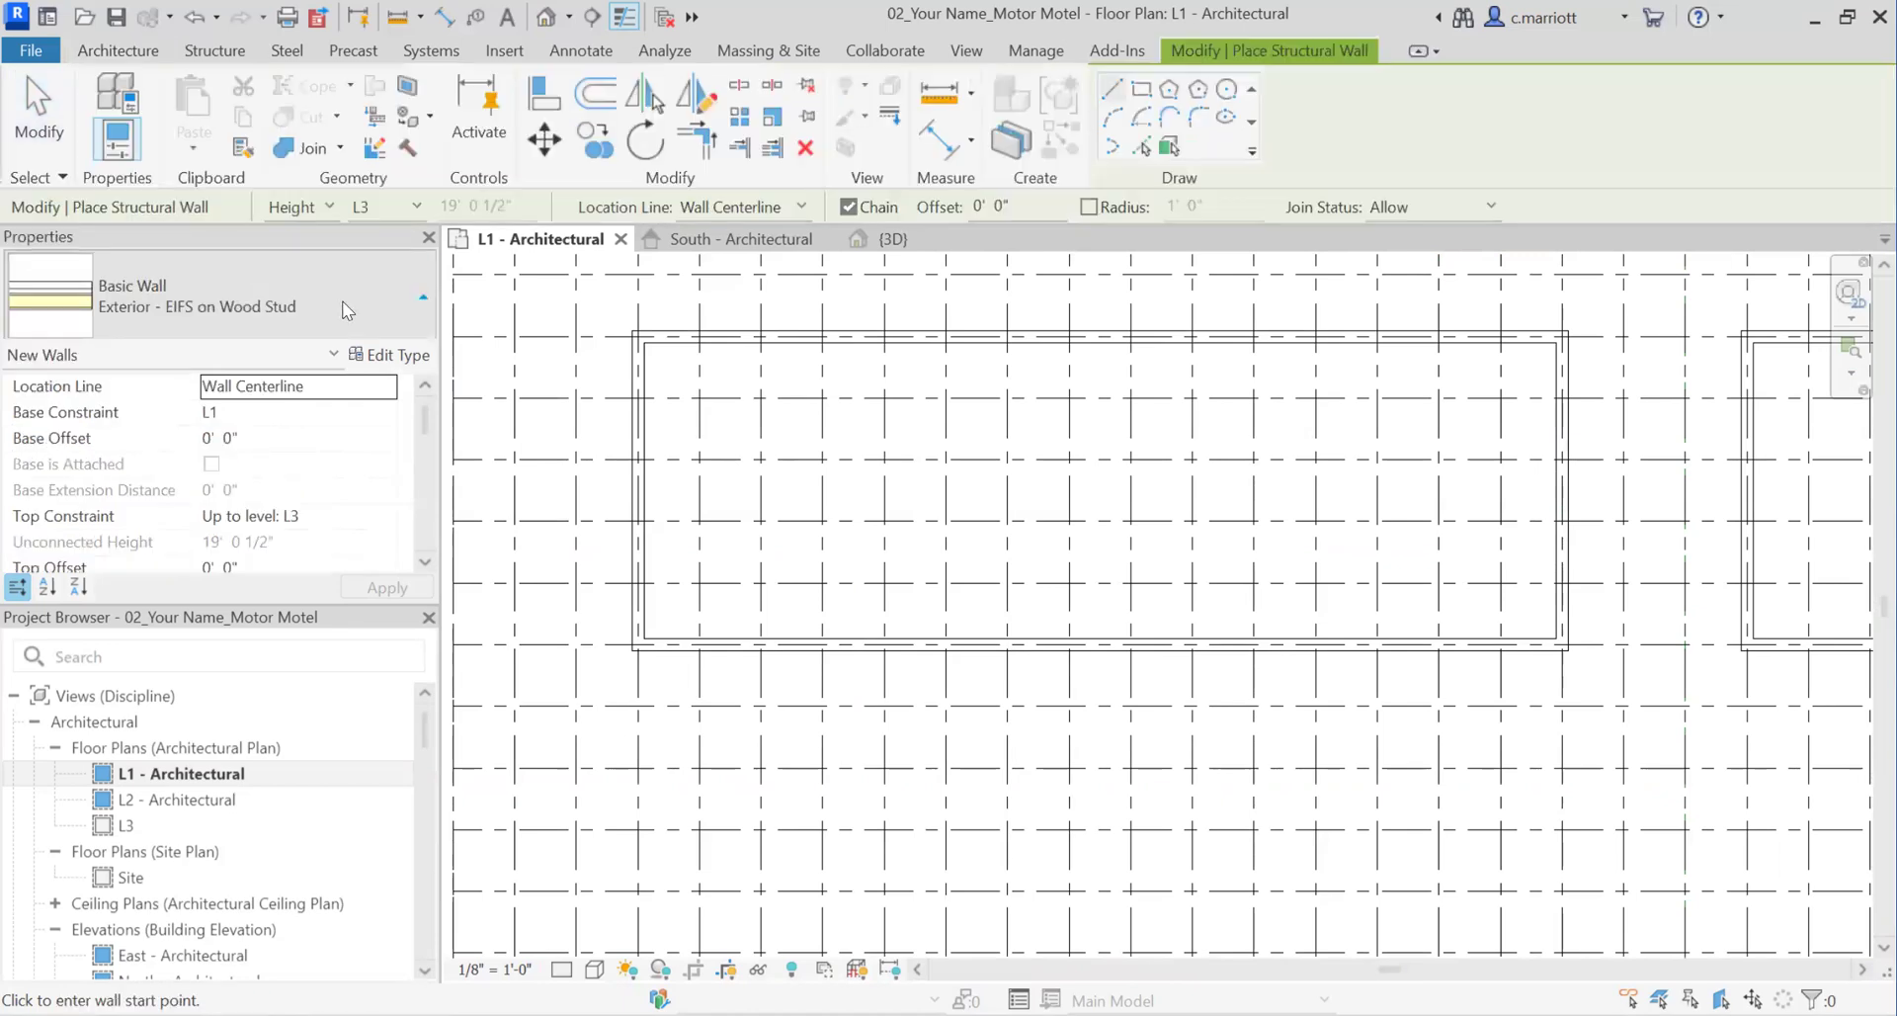
pyautogui.click(346, 310)
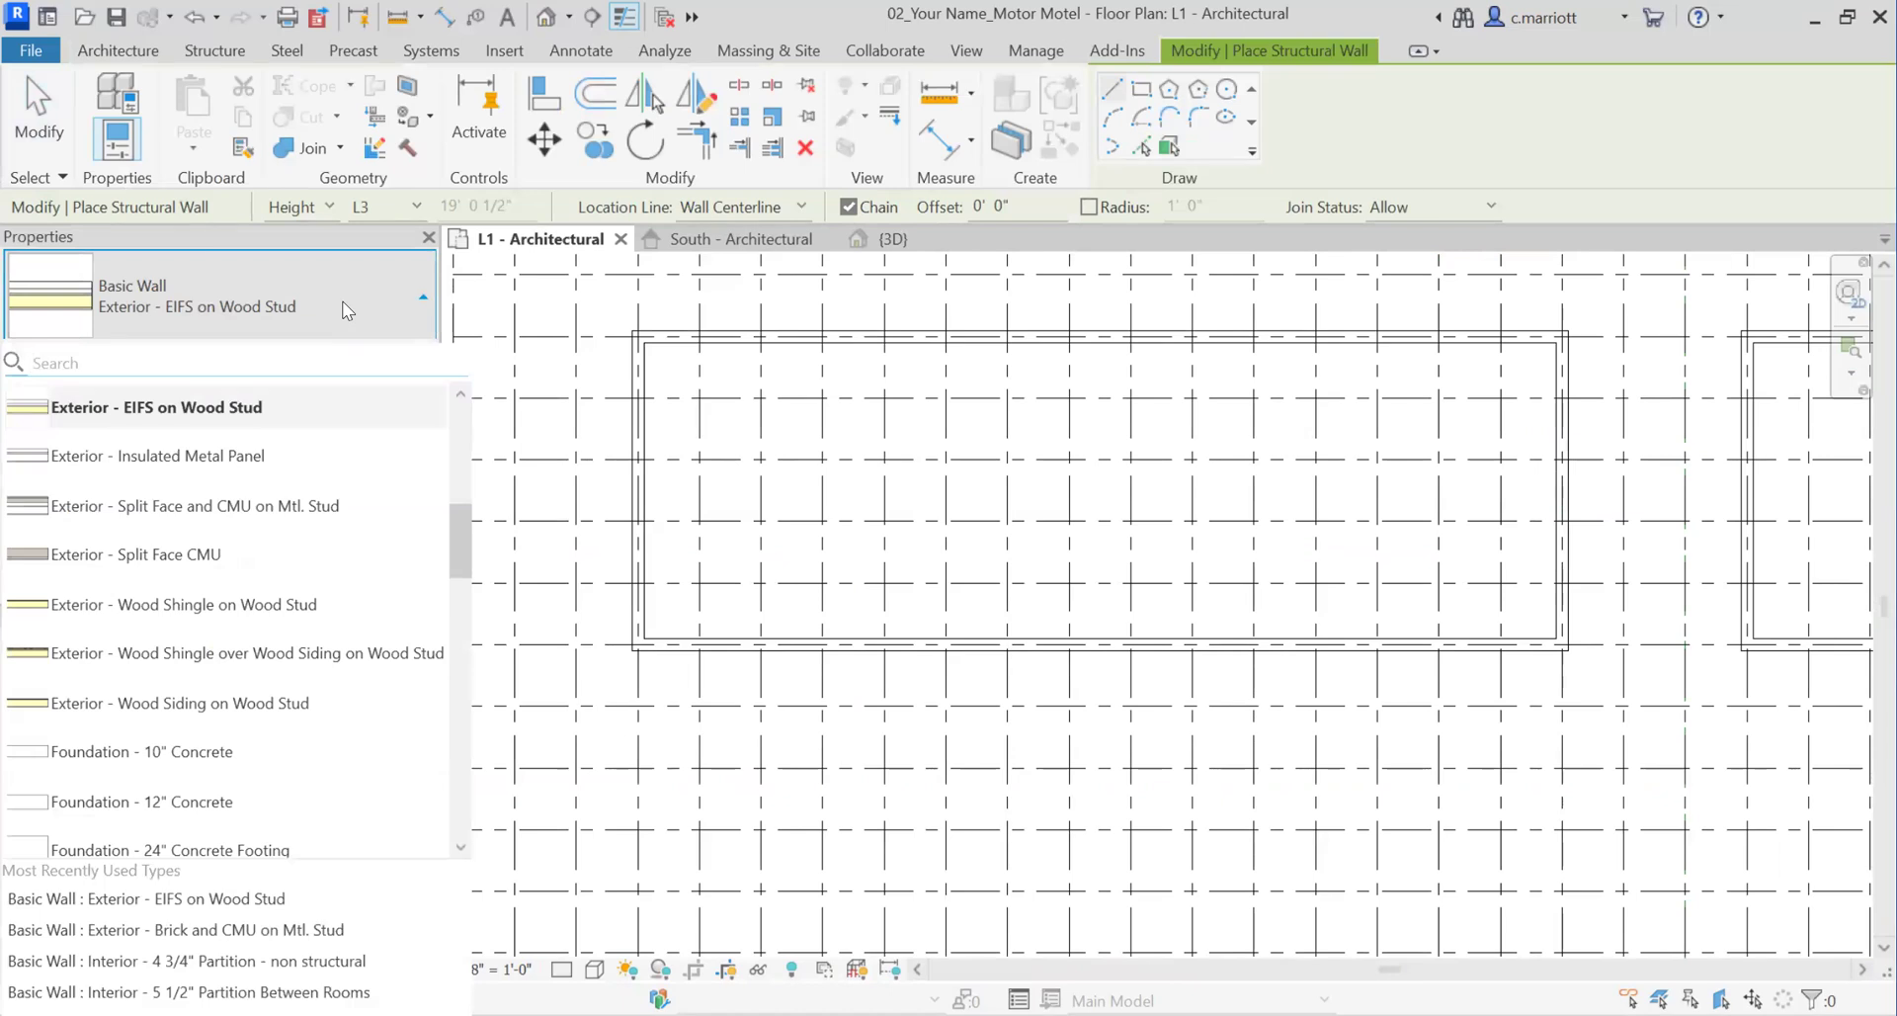
pyautogui.moveTo(459, 583); pyautogui.dragTo(459, 748)
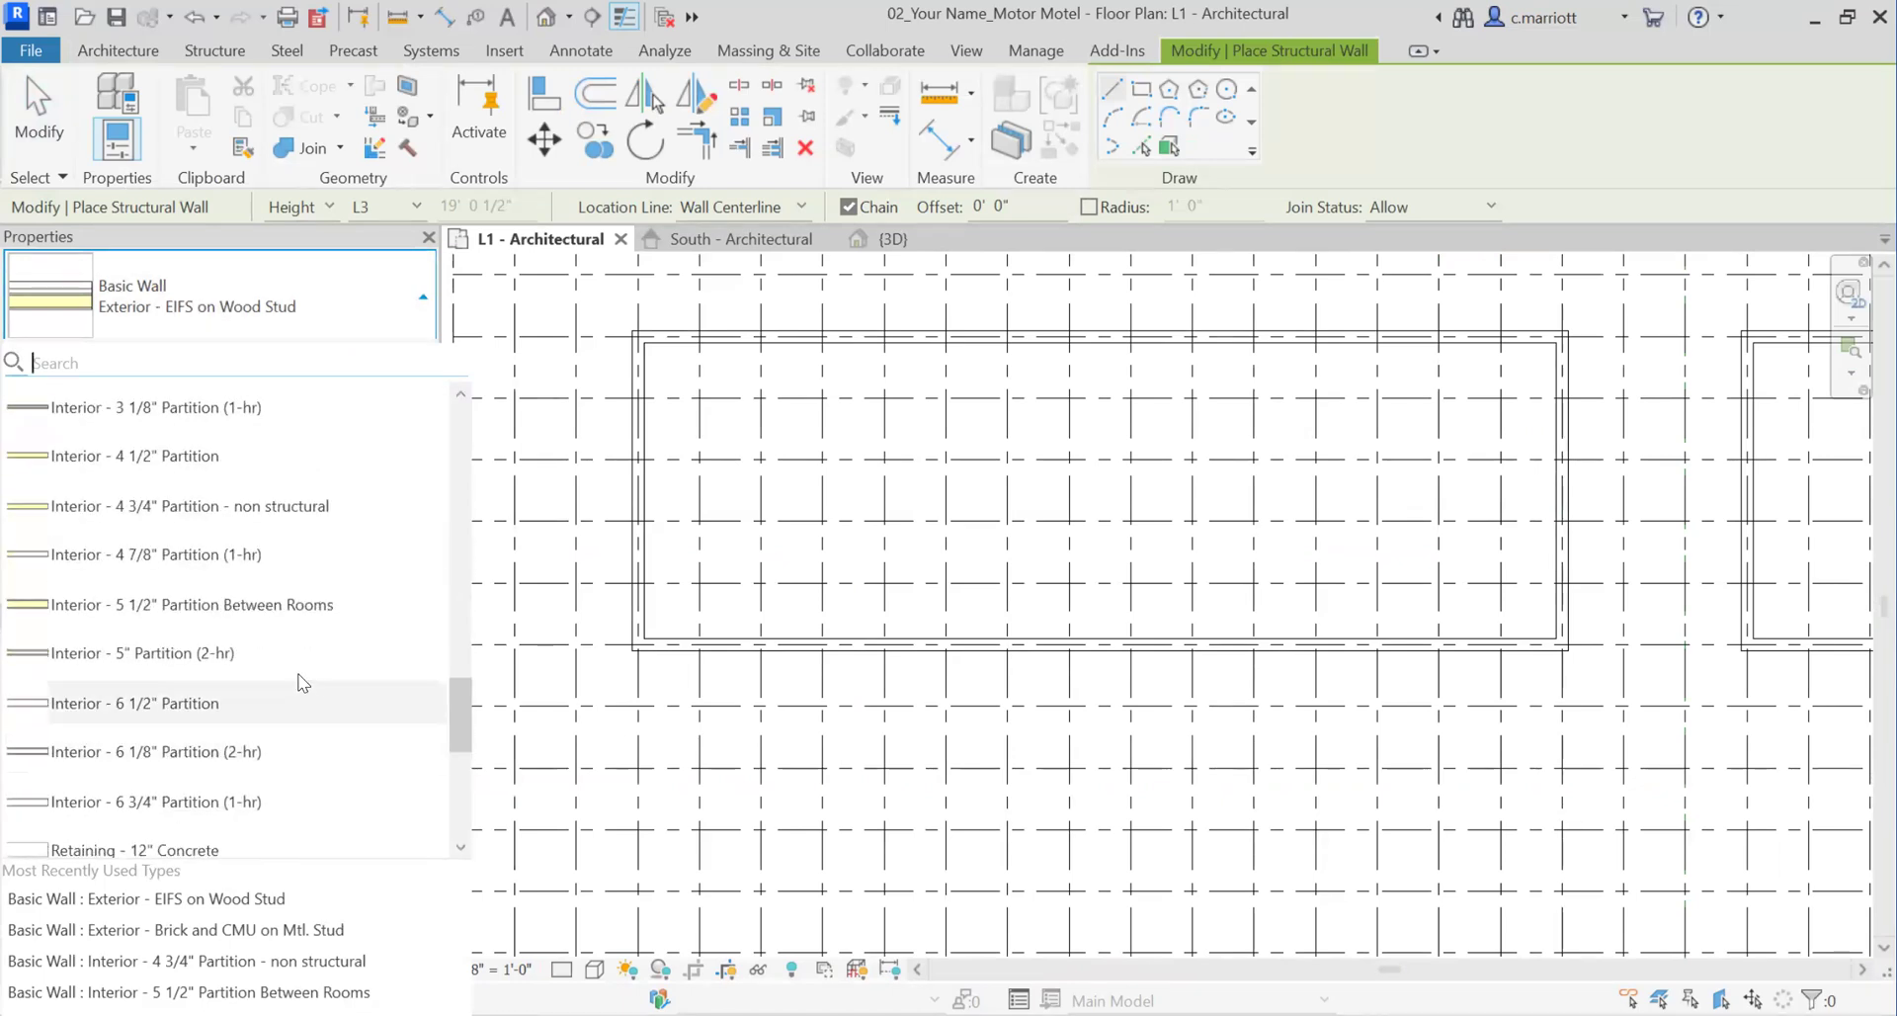
pyautogui.click(219, 616)
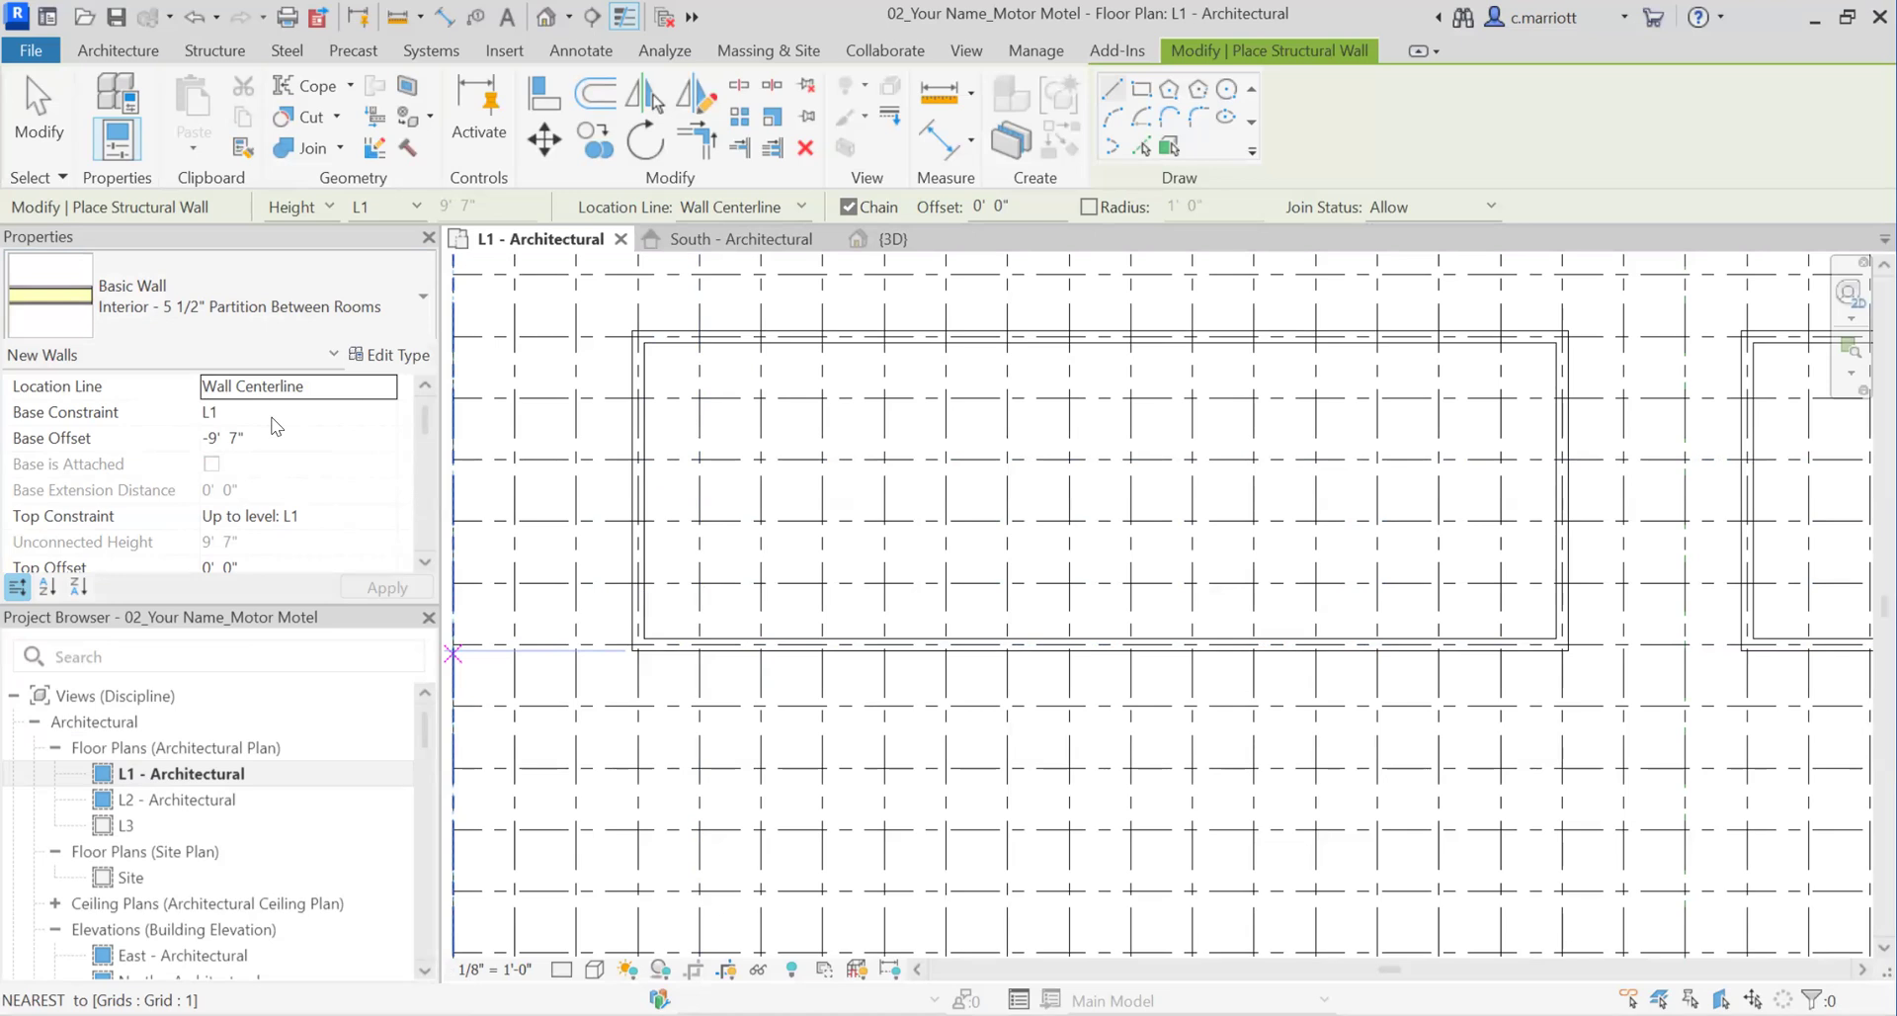
# Step: Constrain the partition's top up to level L2 and draw it across the first enclosure, three grid spaces from its west wall
pyautogui.click(296, 515)
pyautogui.click(386, 515)
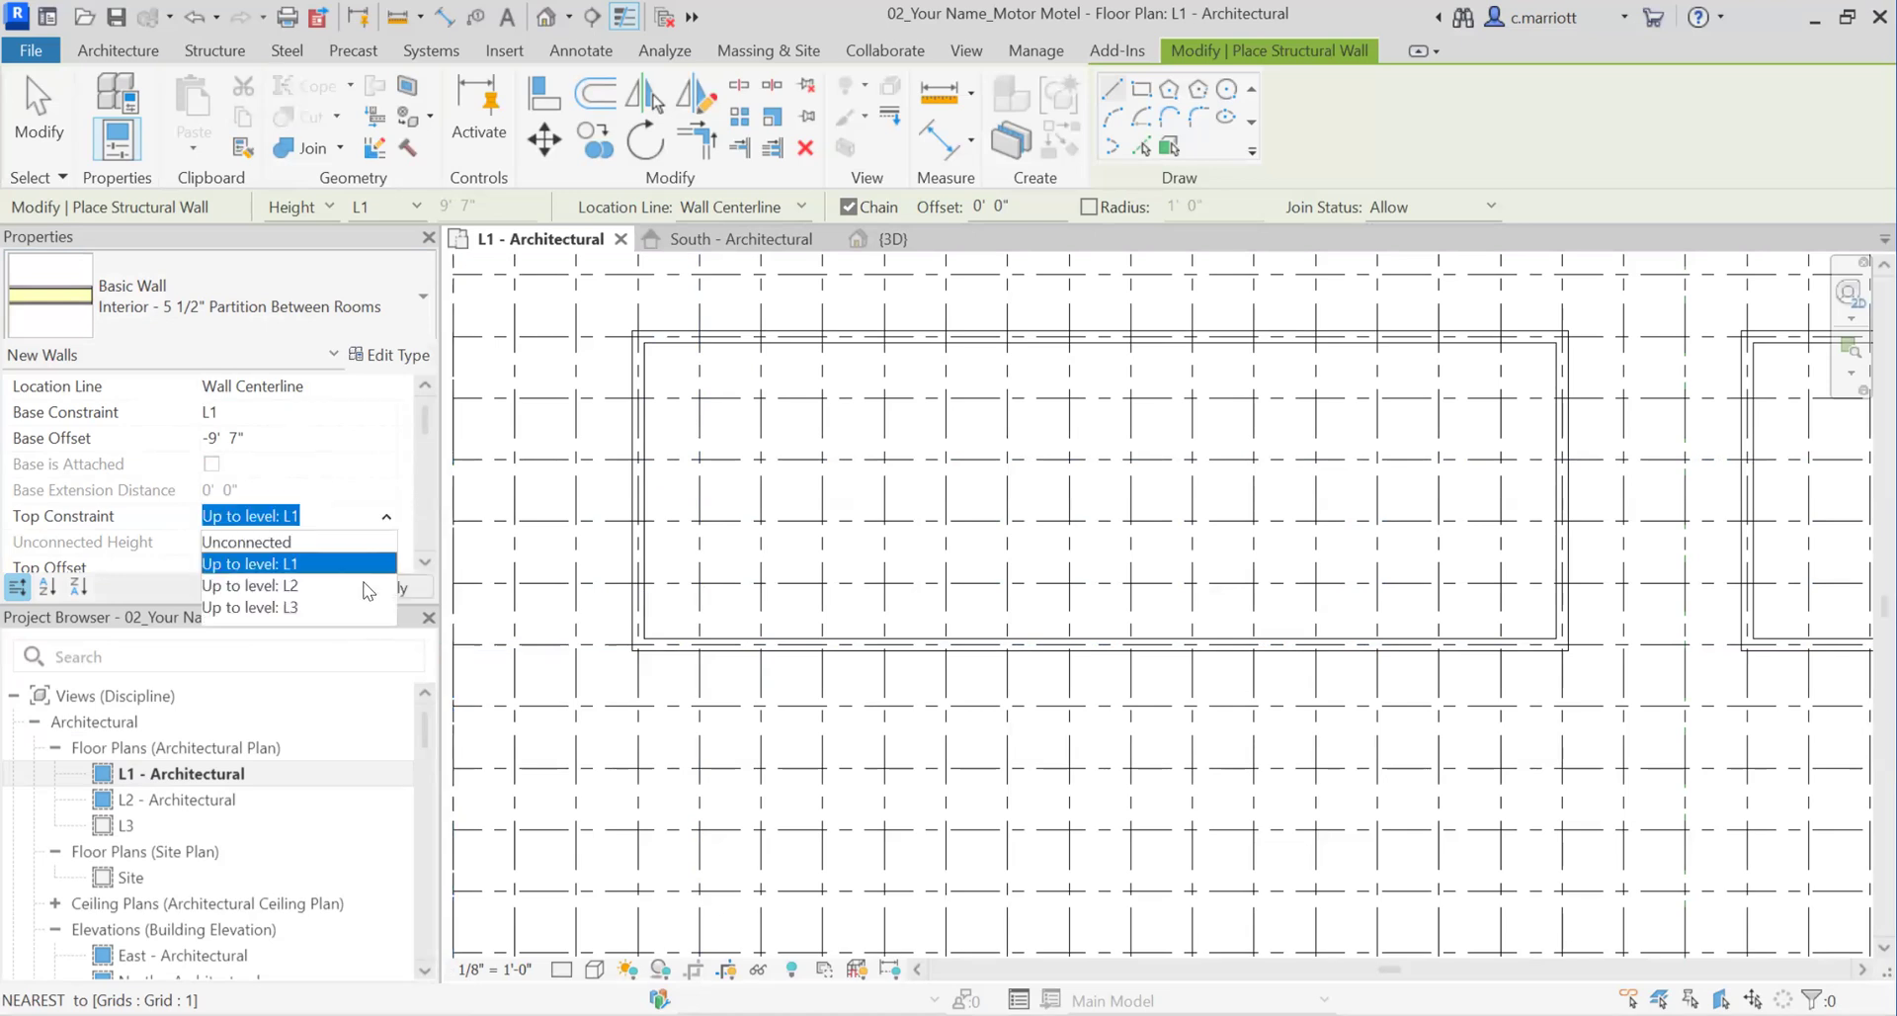
pyautogui.click(296, 585)
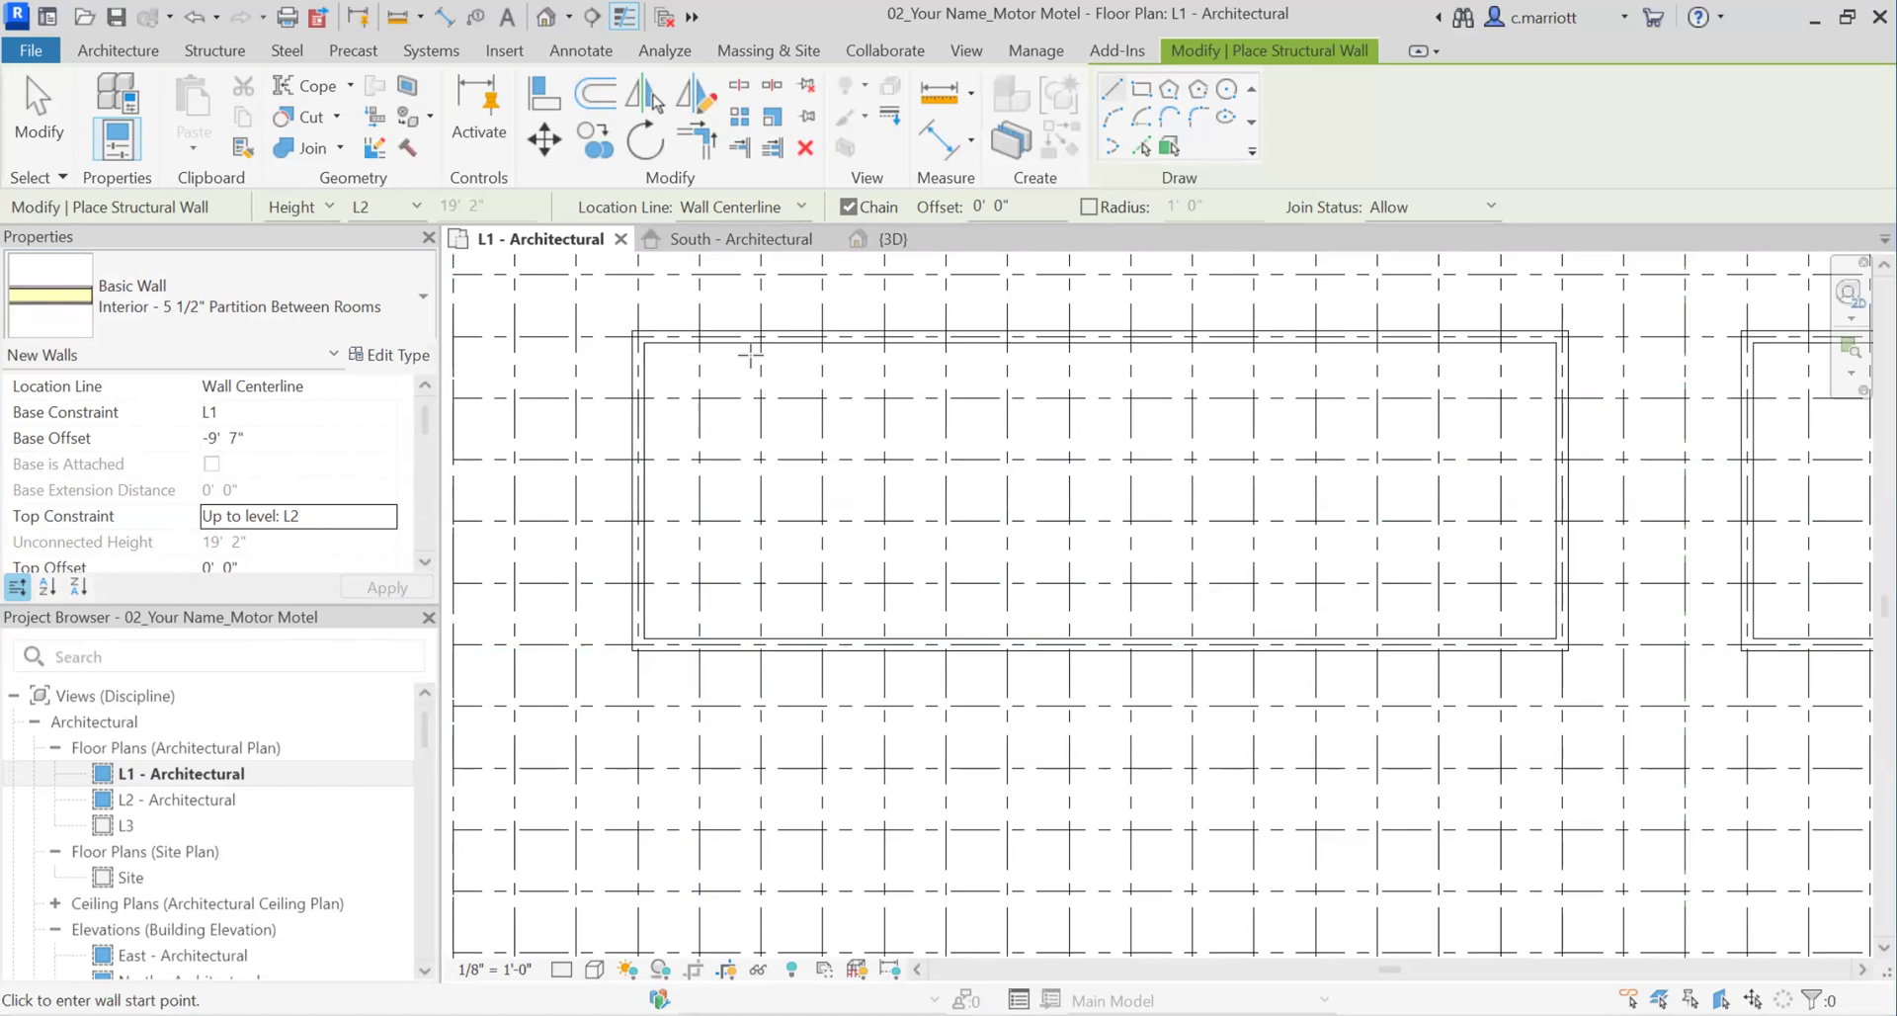
pyautogui.click(822, 336)
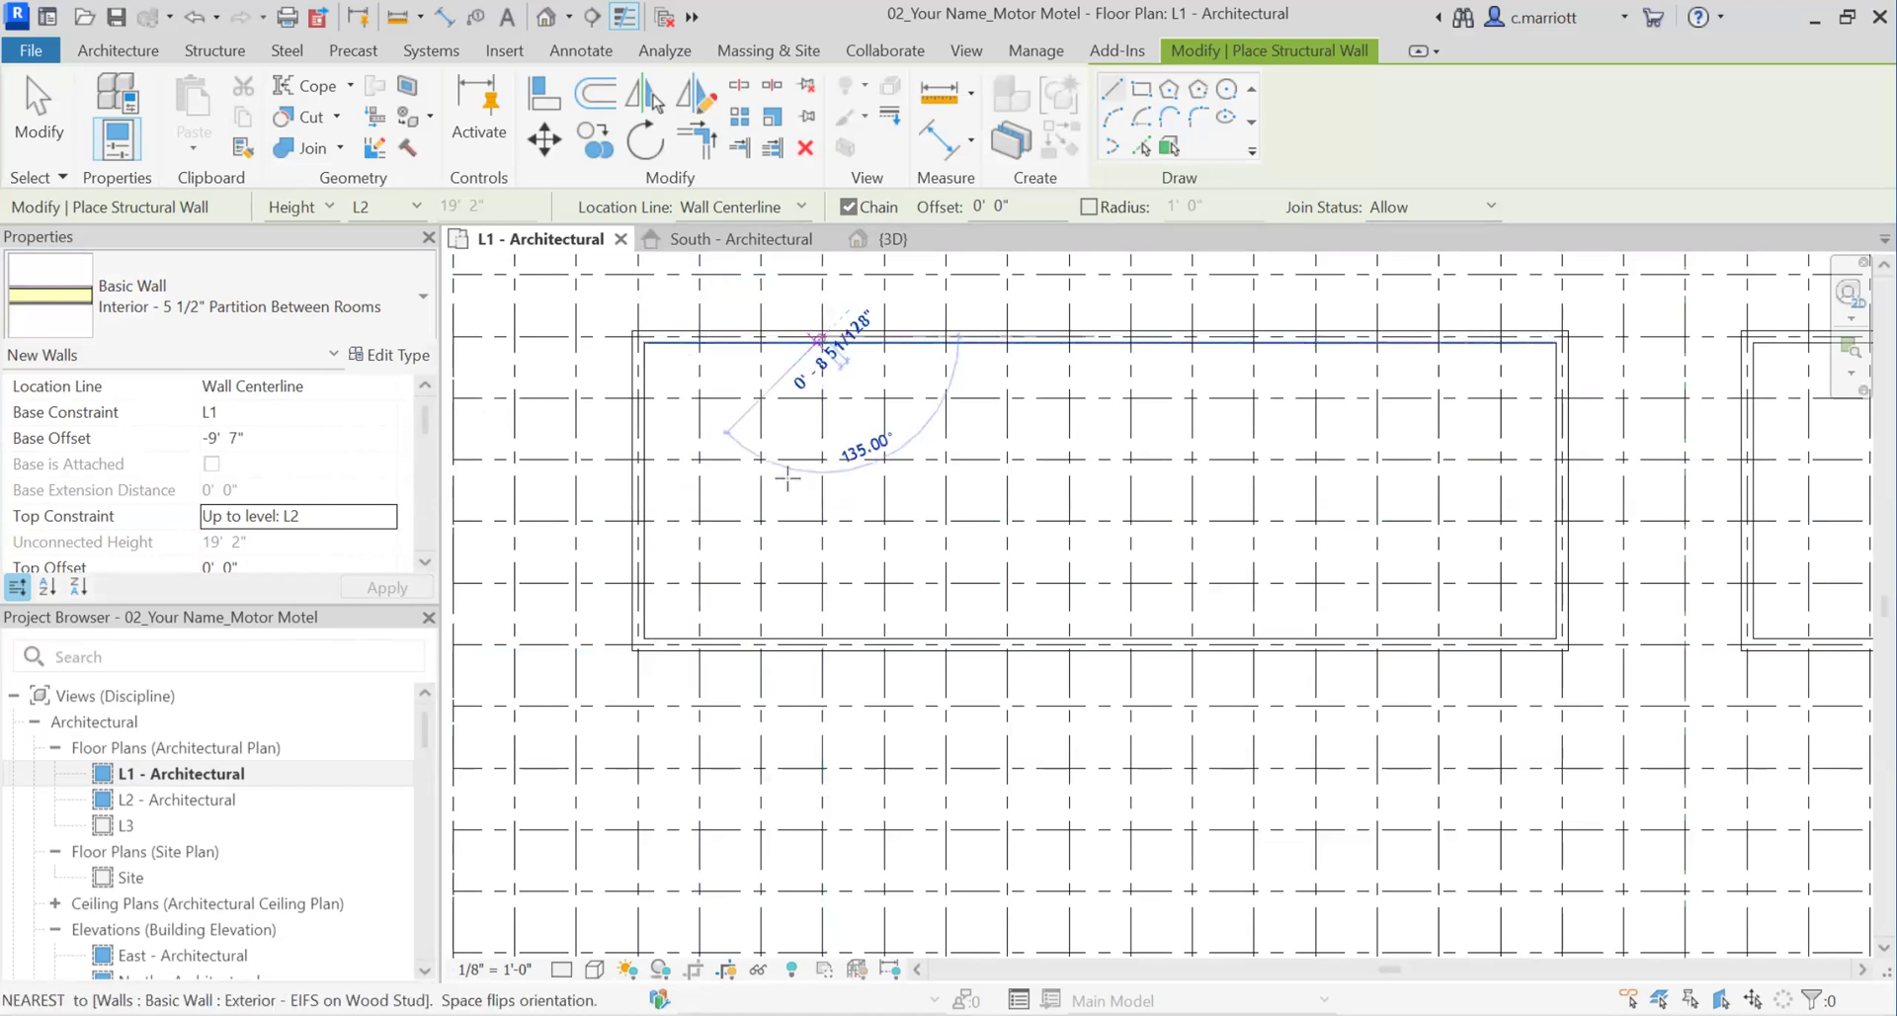
pyautogui.click(822, 645)
pyautogui.press('Escape')
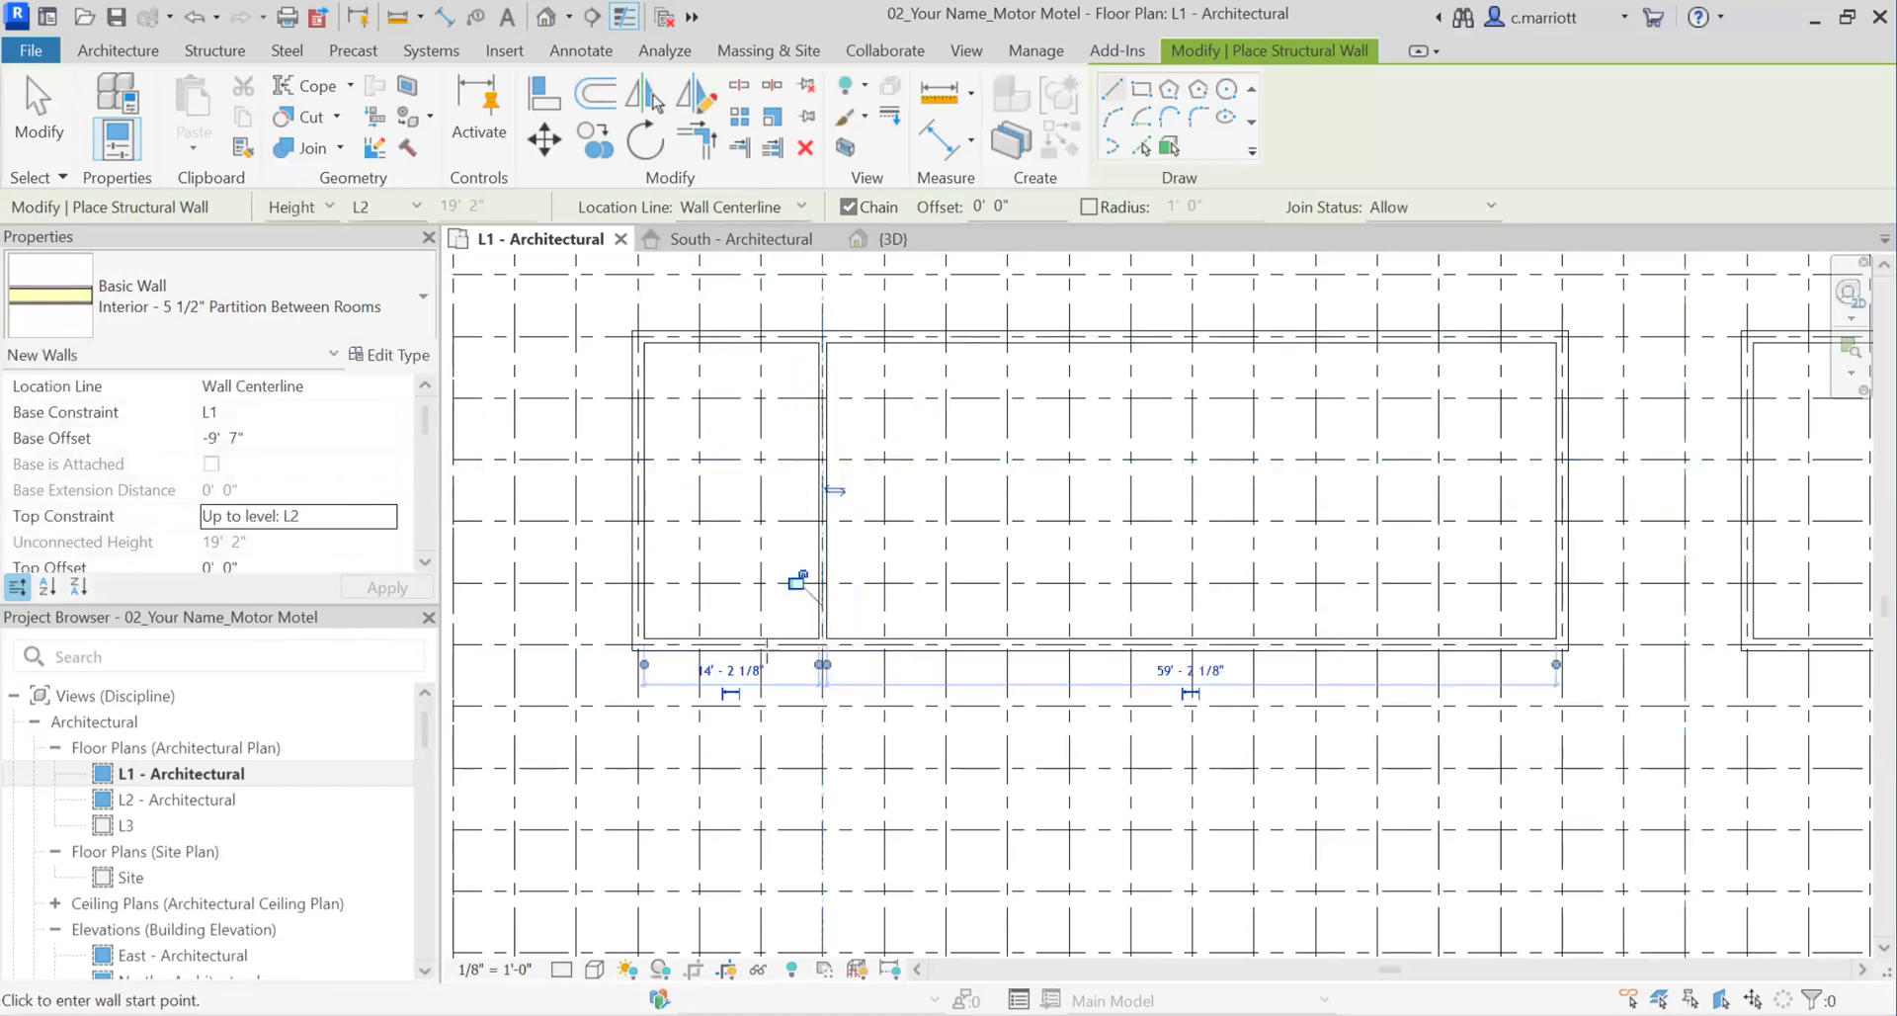
pyautogui.press('Escape')
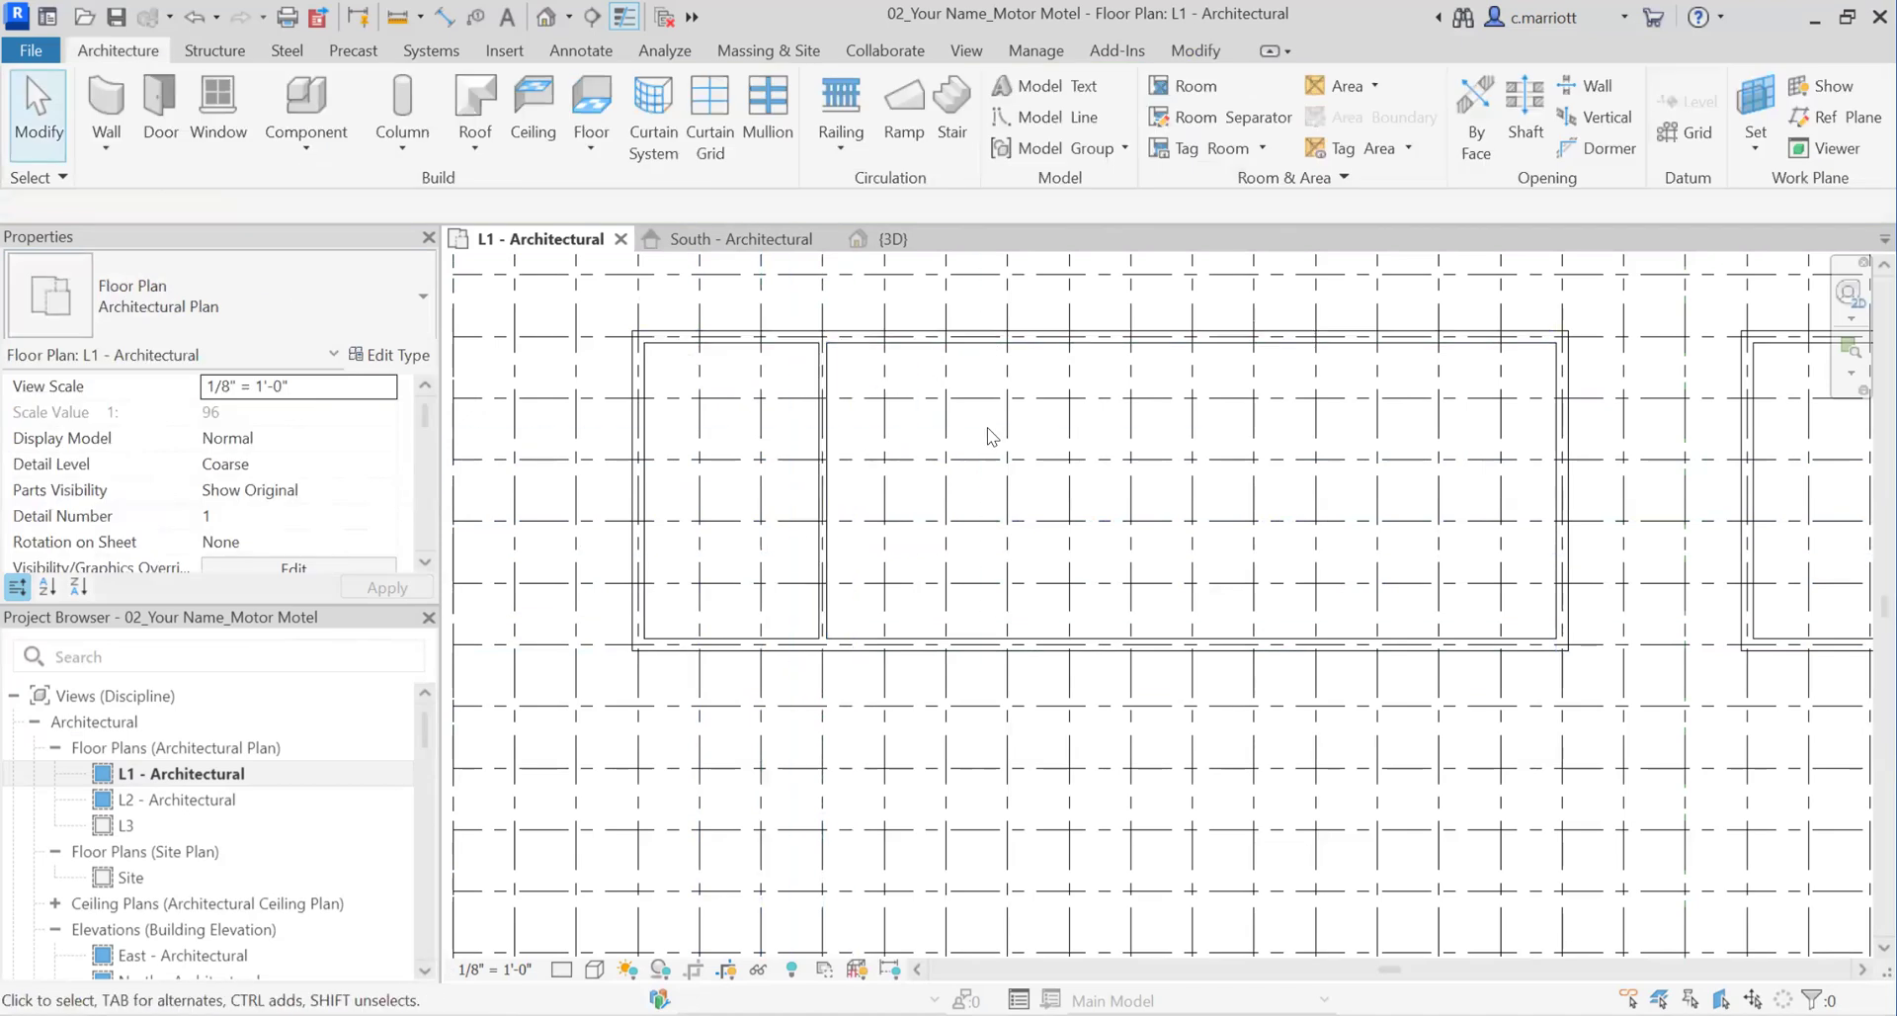
# Step: Select the new partition wall instead of the overlapping grid array group, and clear the selection
pyautogui.click(828, 508)
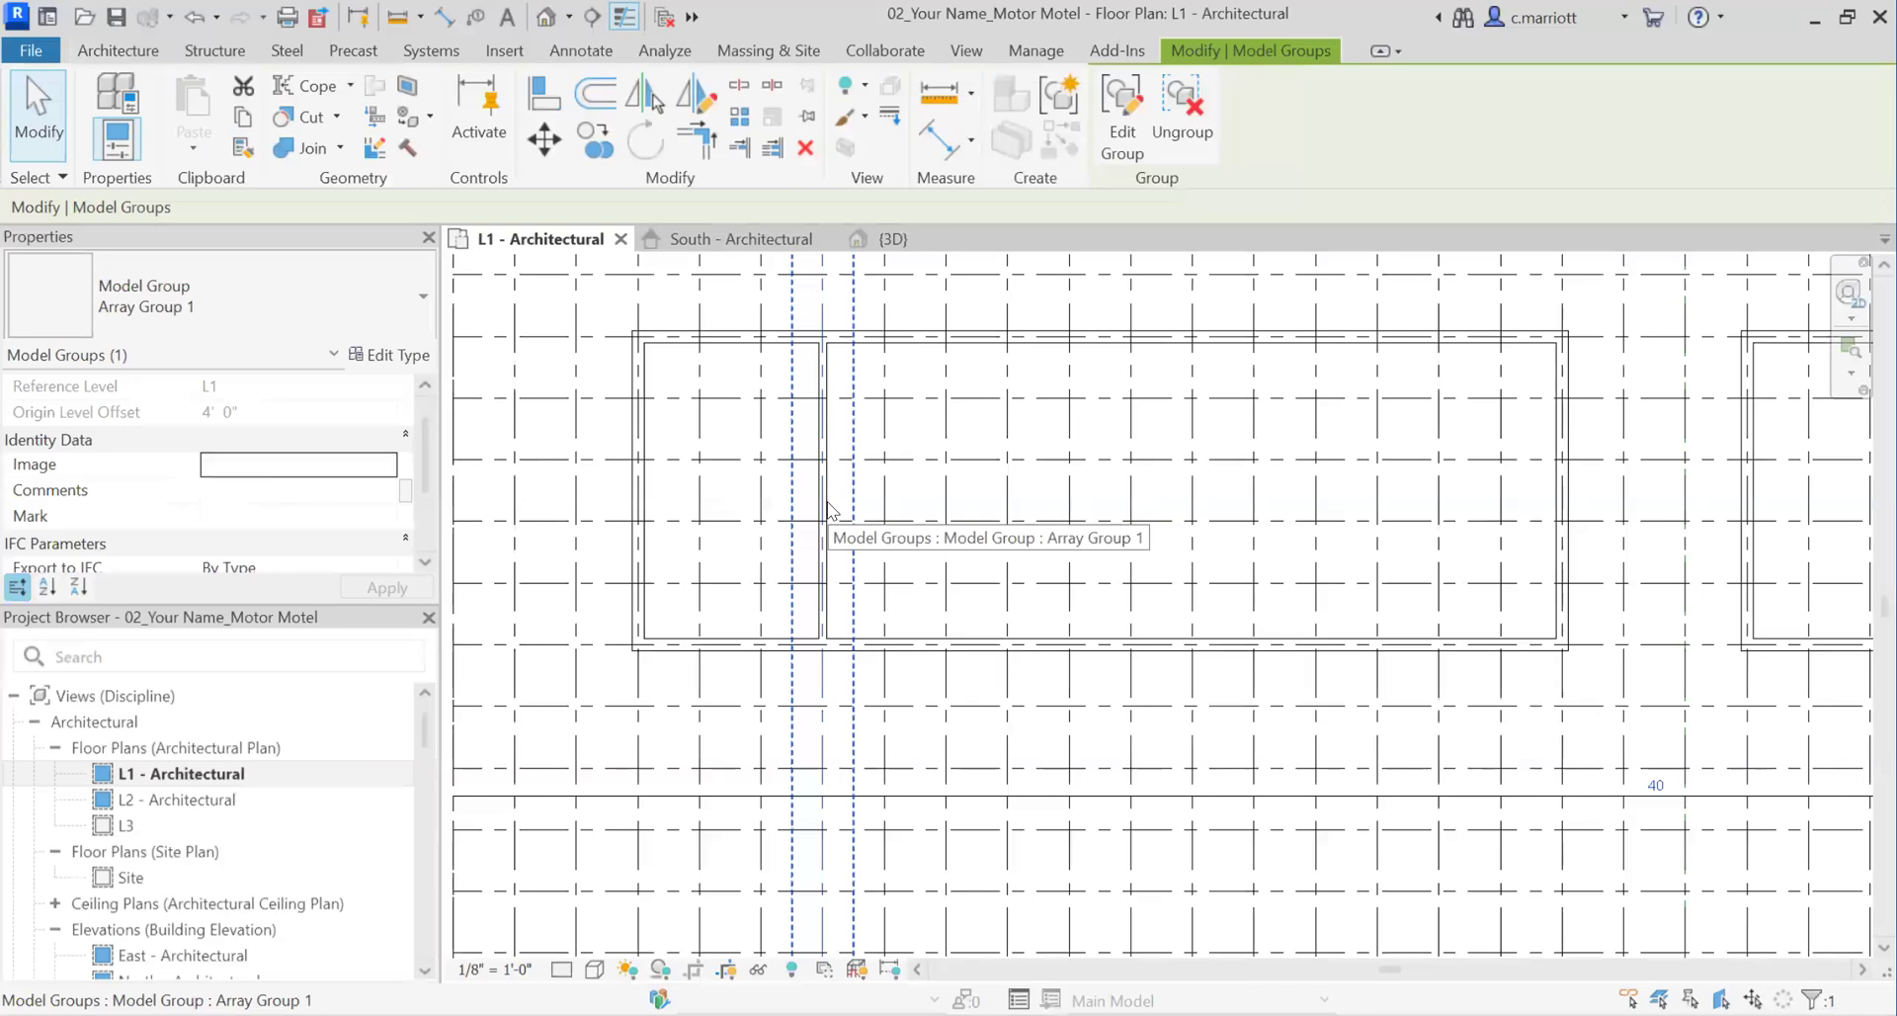
pyautogui.press('Tab')
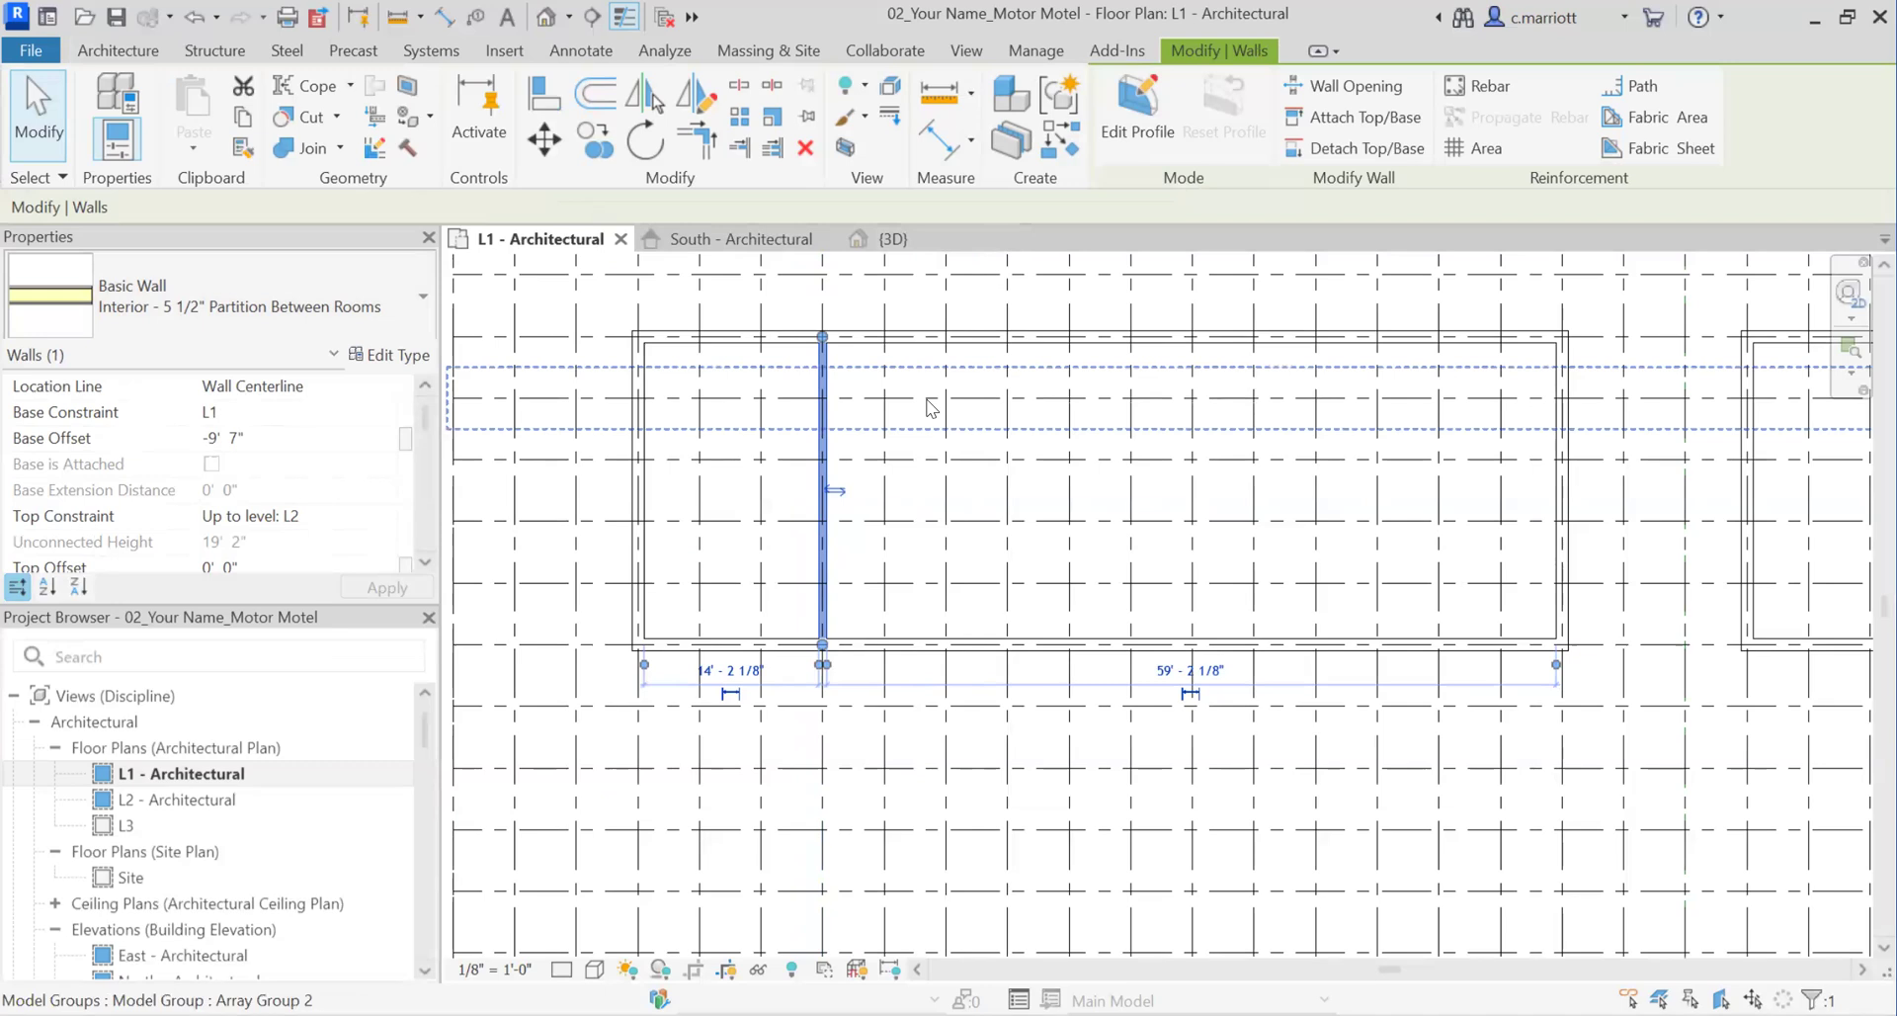
pyautogui.click(1103, 285)
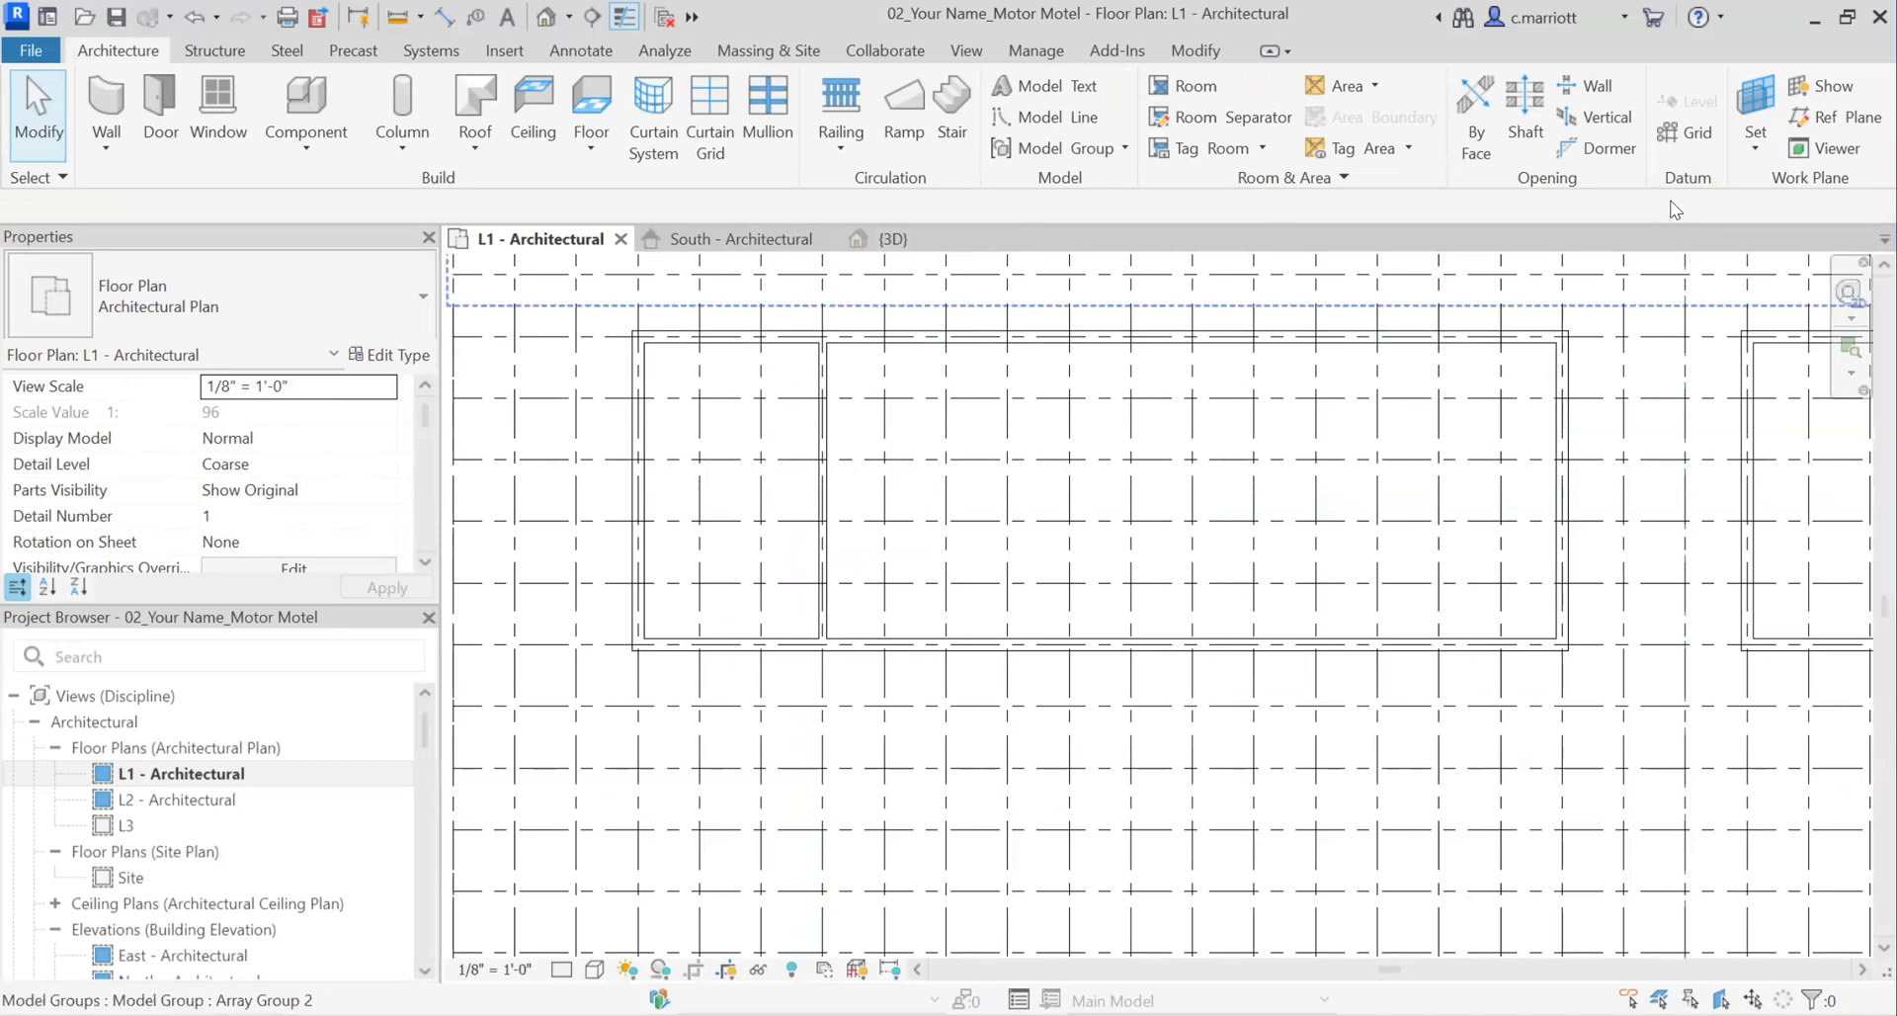
# Step: Copy the first enclosure's partition east three times at 15' spacing, placing the copies on grid lines 10, 13 and 16
pyautogui.press('c')
pyautogui.press('o')
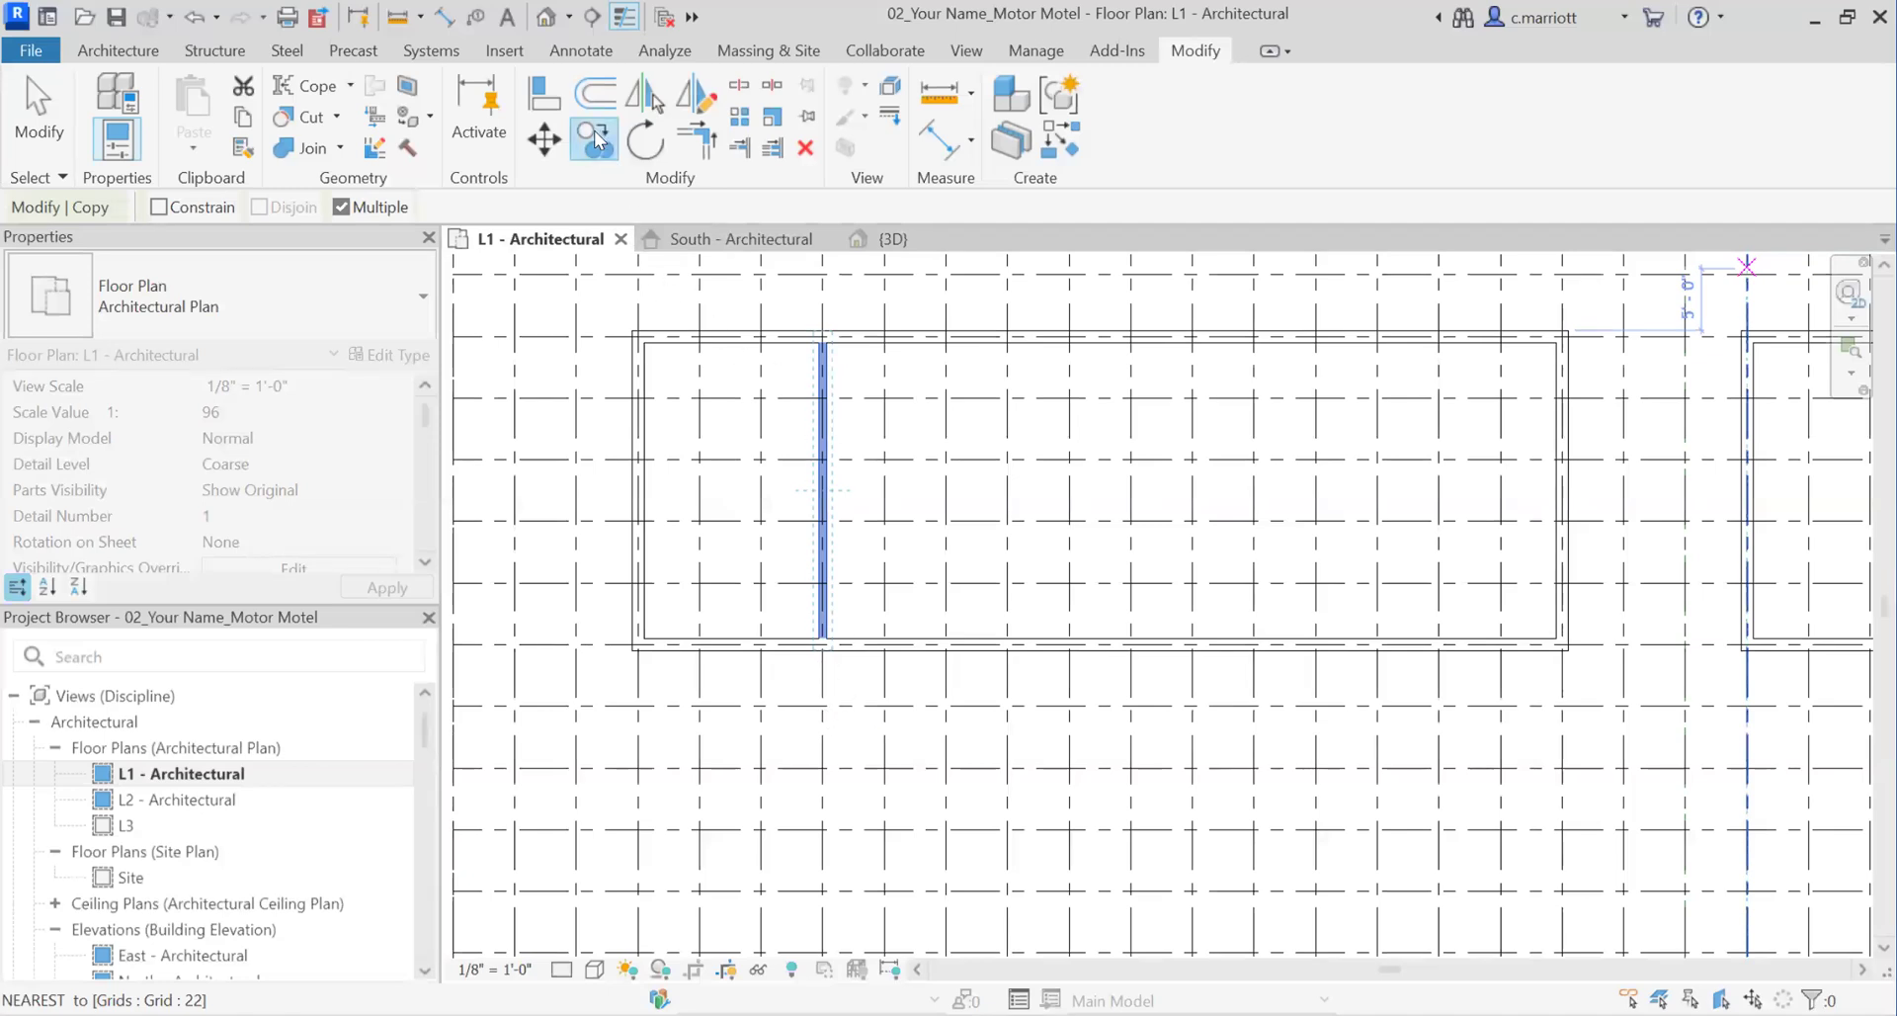
pyautogui.click(823, 706)
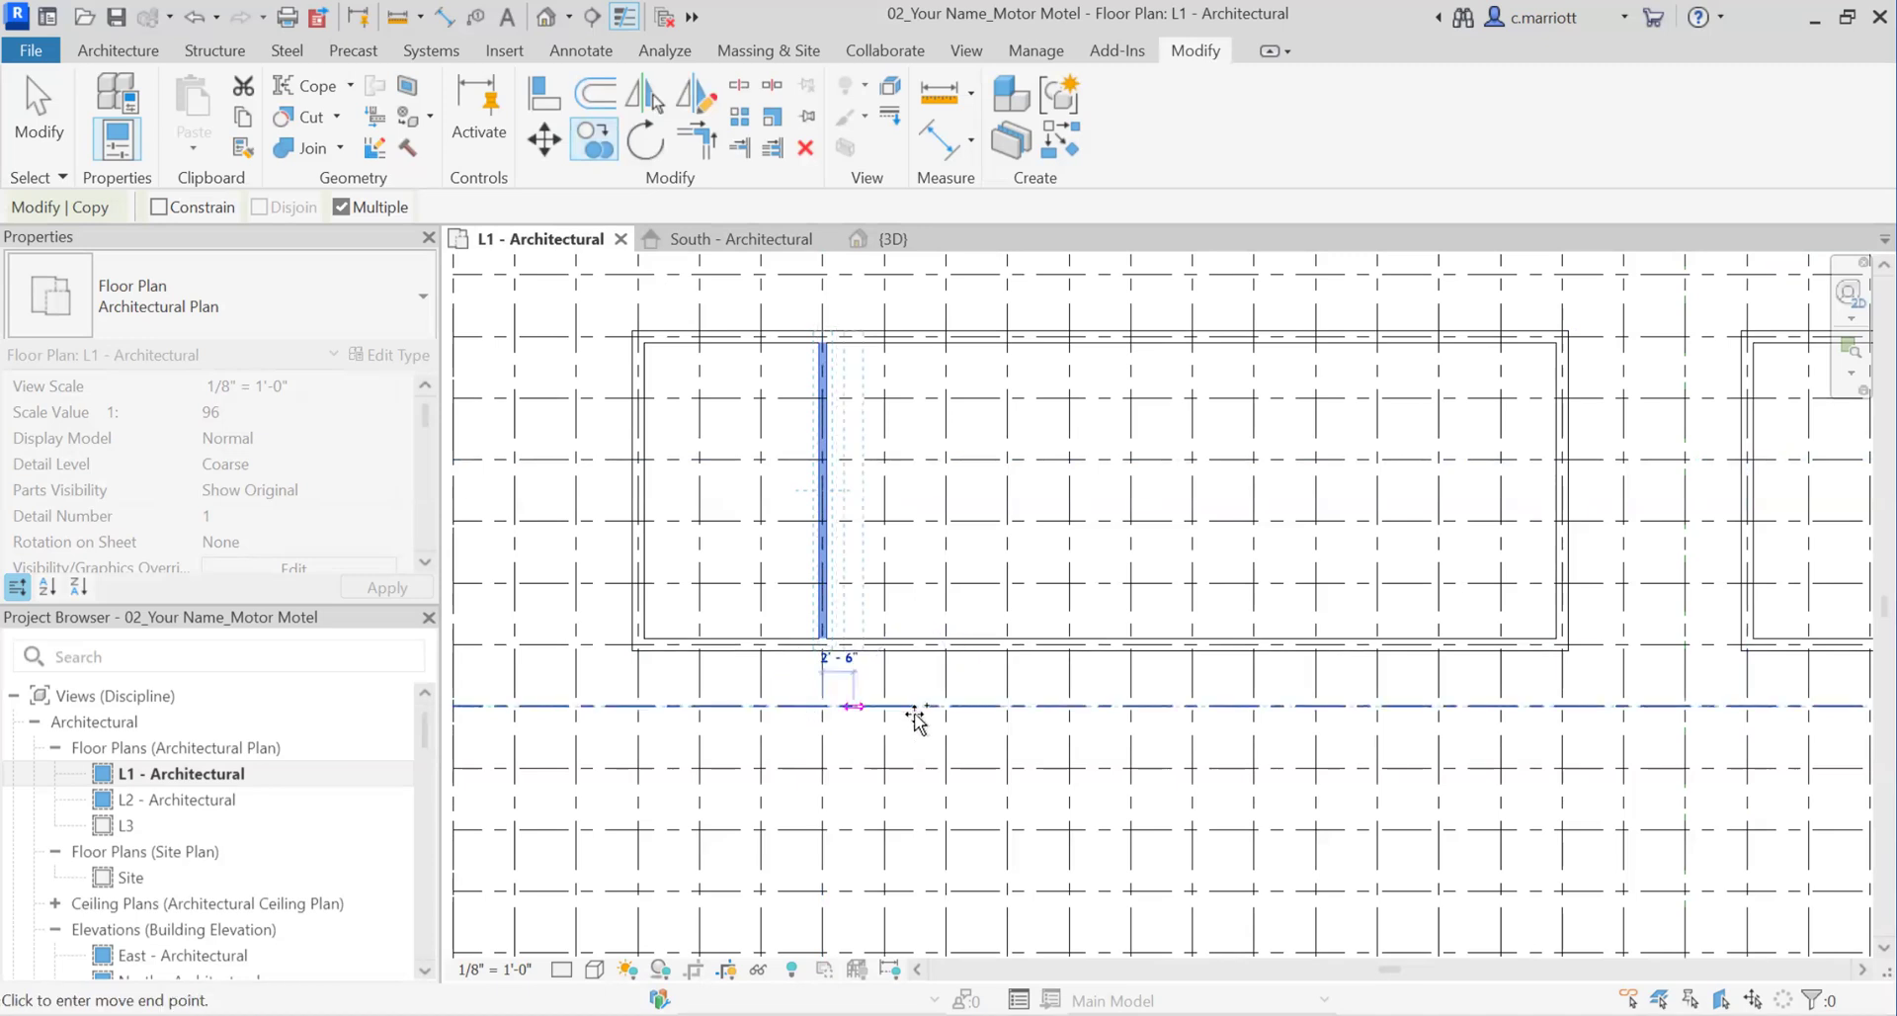
pyautogui.click(1008, 706)
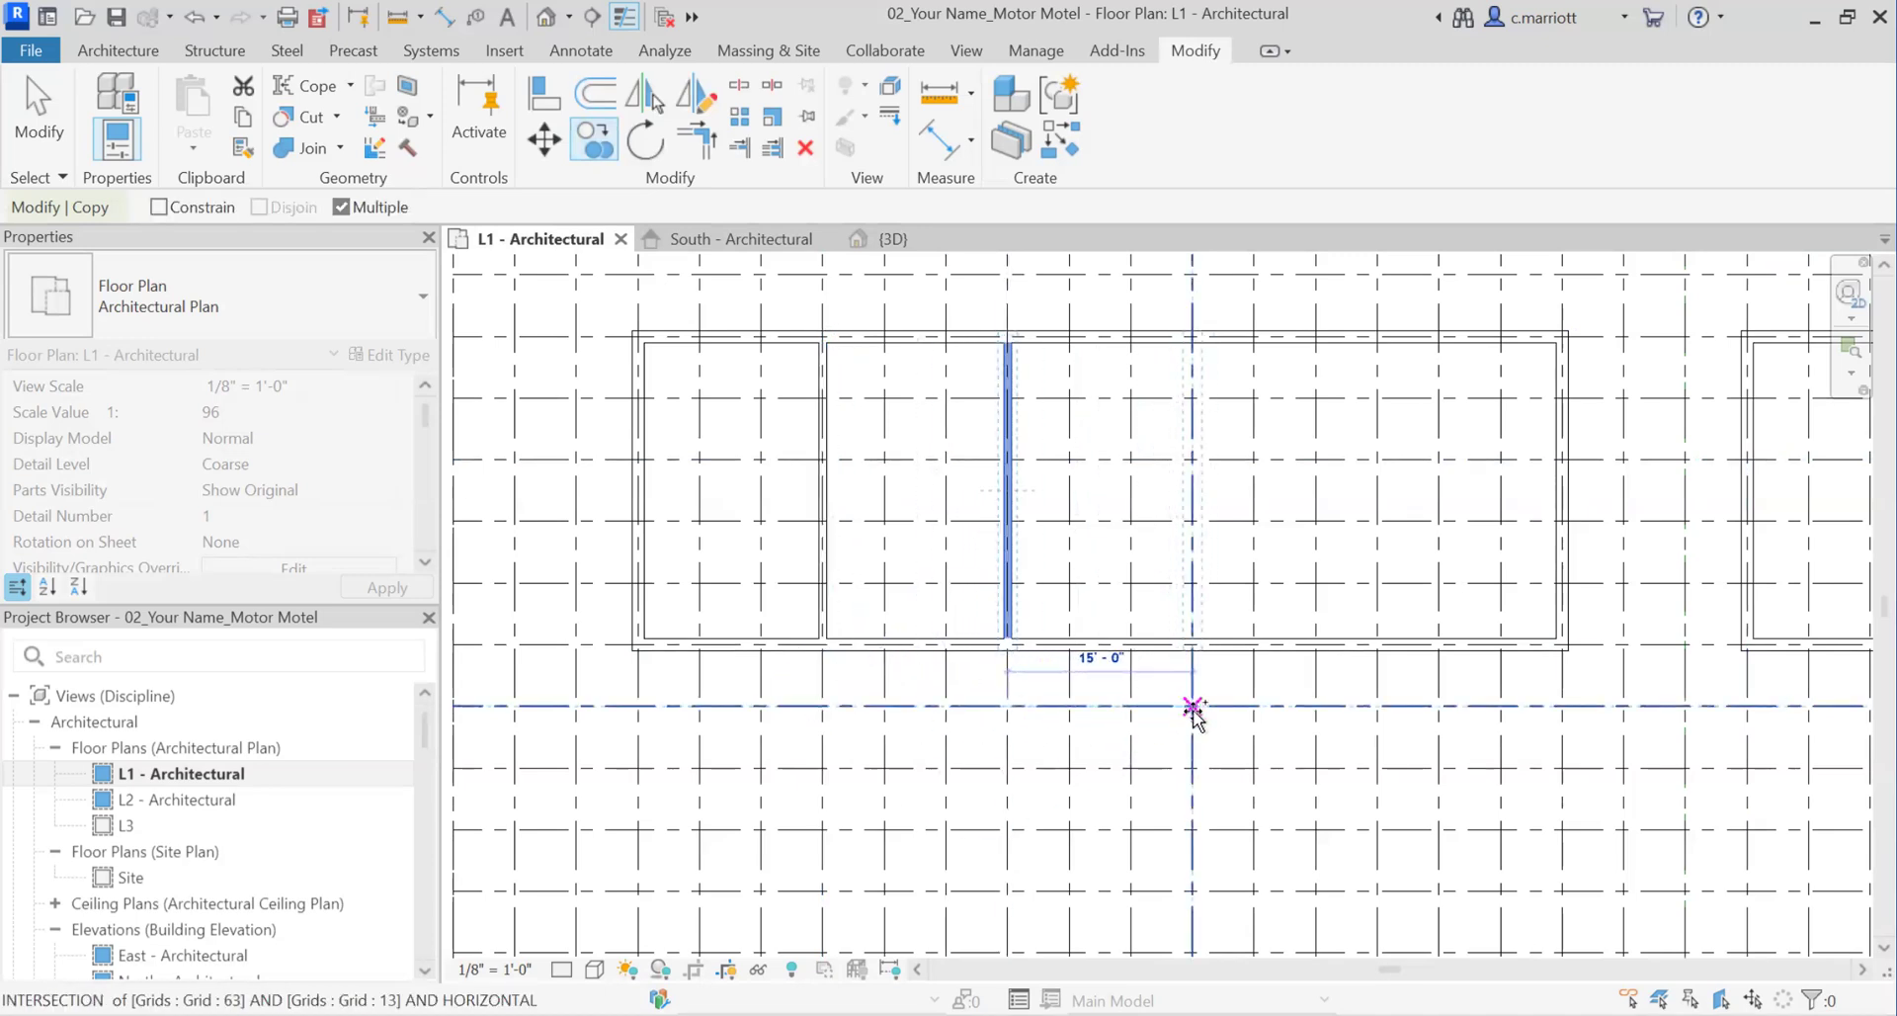
pyautogui.click(1193, 706)
pyautogui.click(1379, 707)
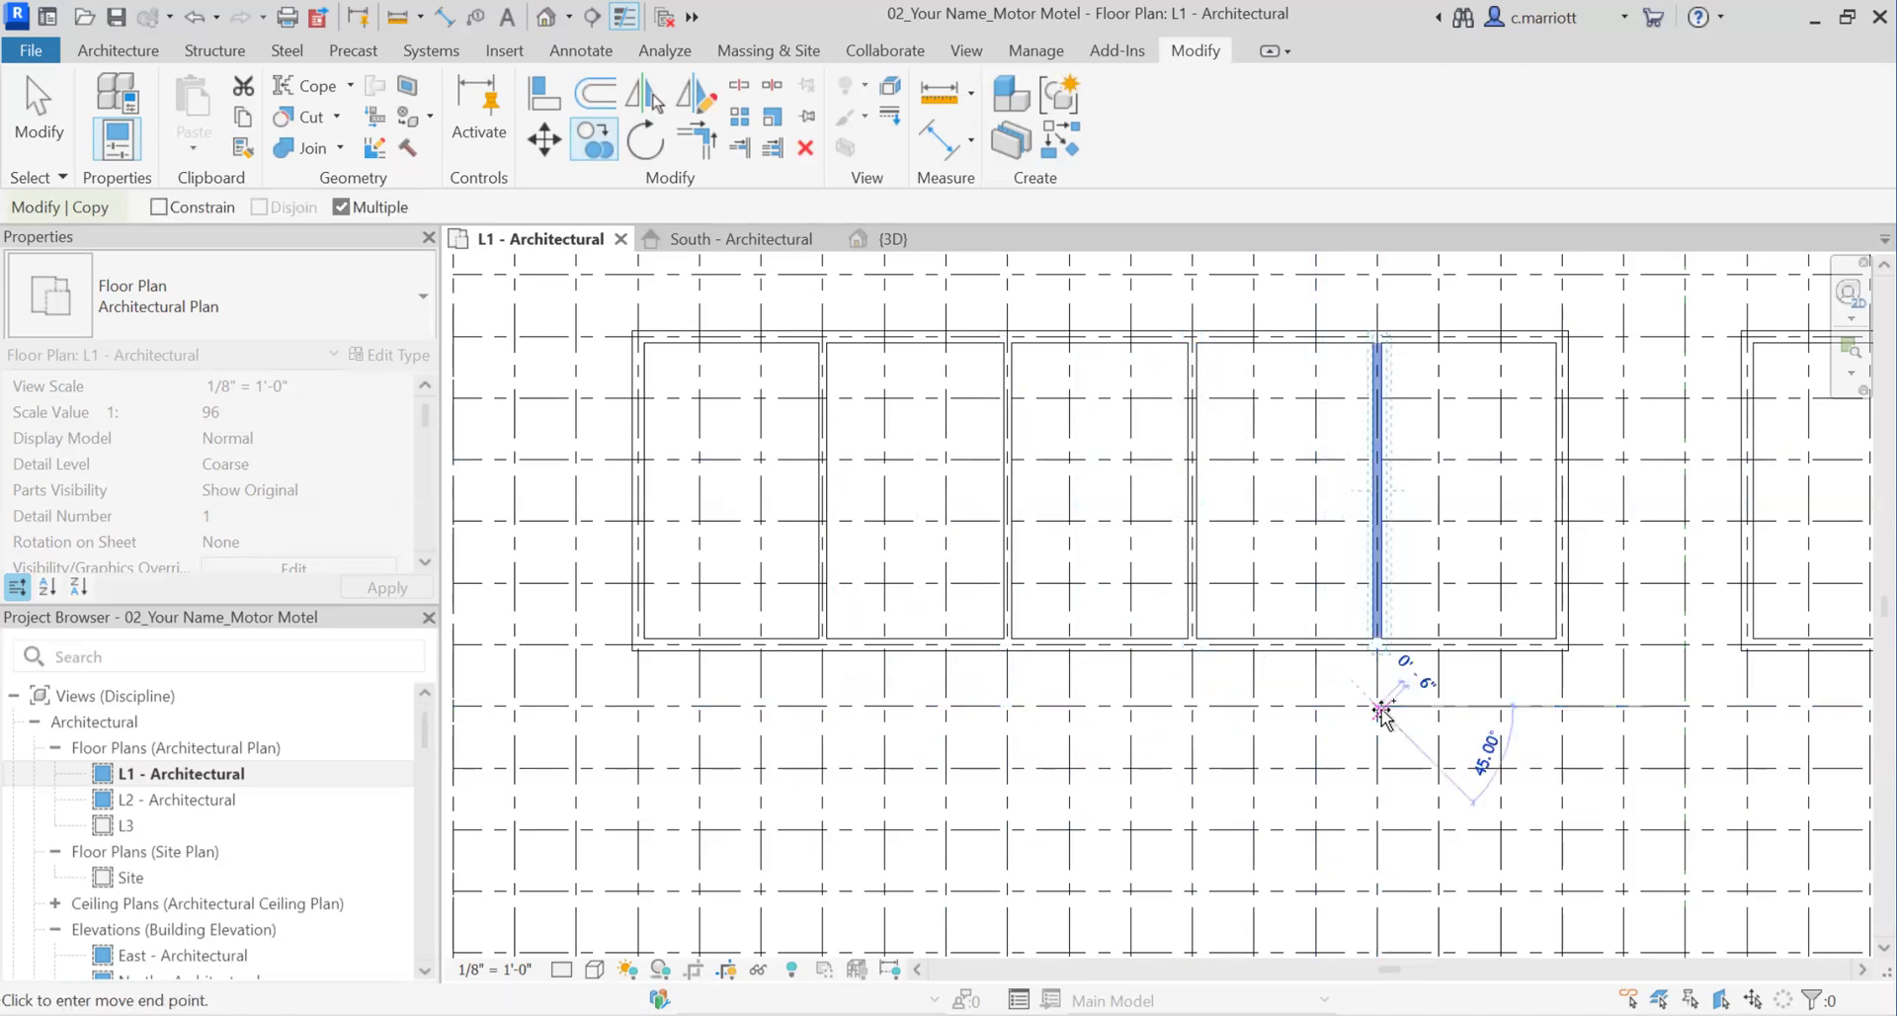
pyautogui.press('Escape')
pyautogui.press('Escape')
# Step: Draw an Interior - 5 1/2" Partition Between Rooms wall up to level L2 across the second enclosure on grid line 25, from grid 69 to 64
pyautogui.scroll(-2, 1173, 682)
pyautogui.moveTo(1173, 682); pyautogui.dragTo(860, 735, button='middle')
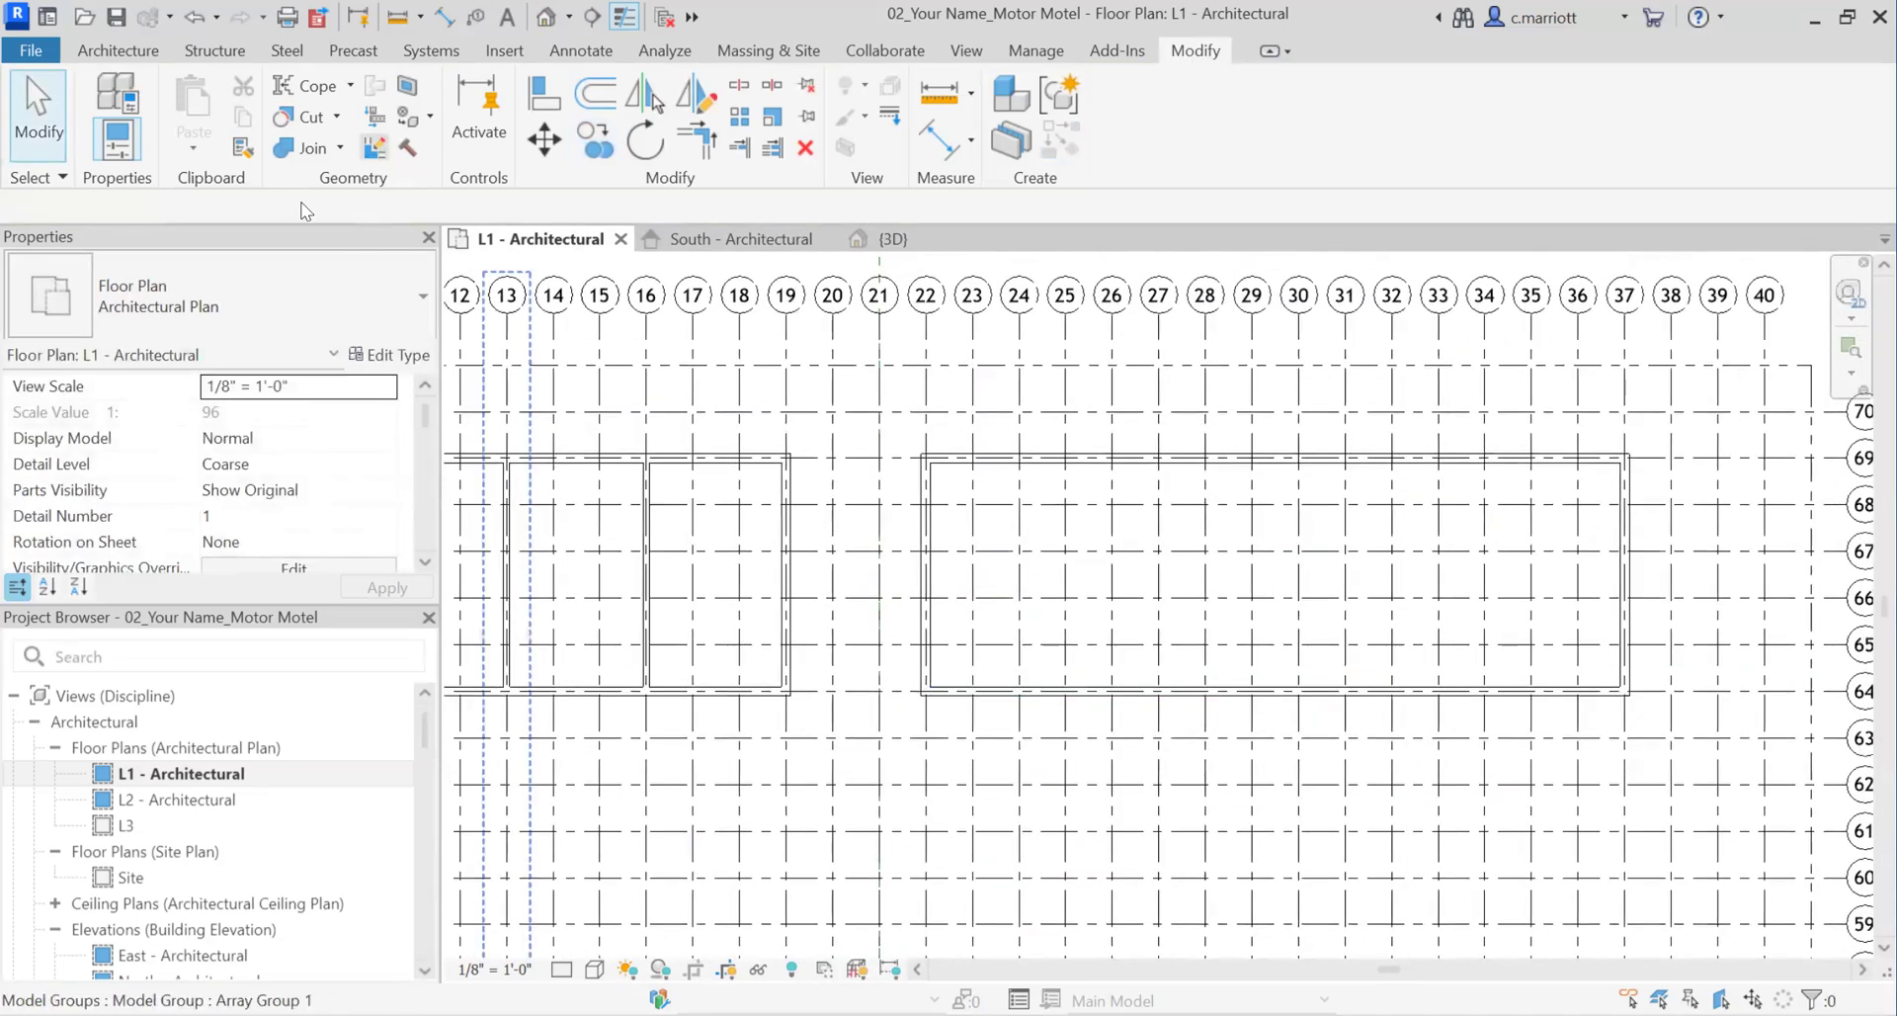
pyautogui.click(124, 54)
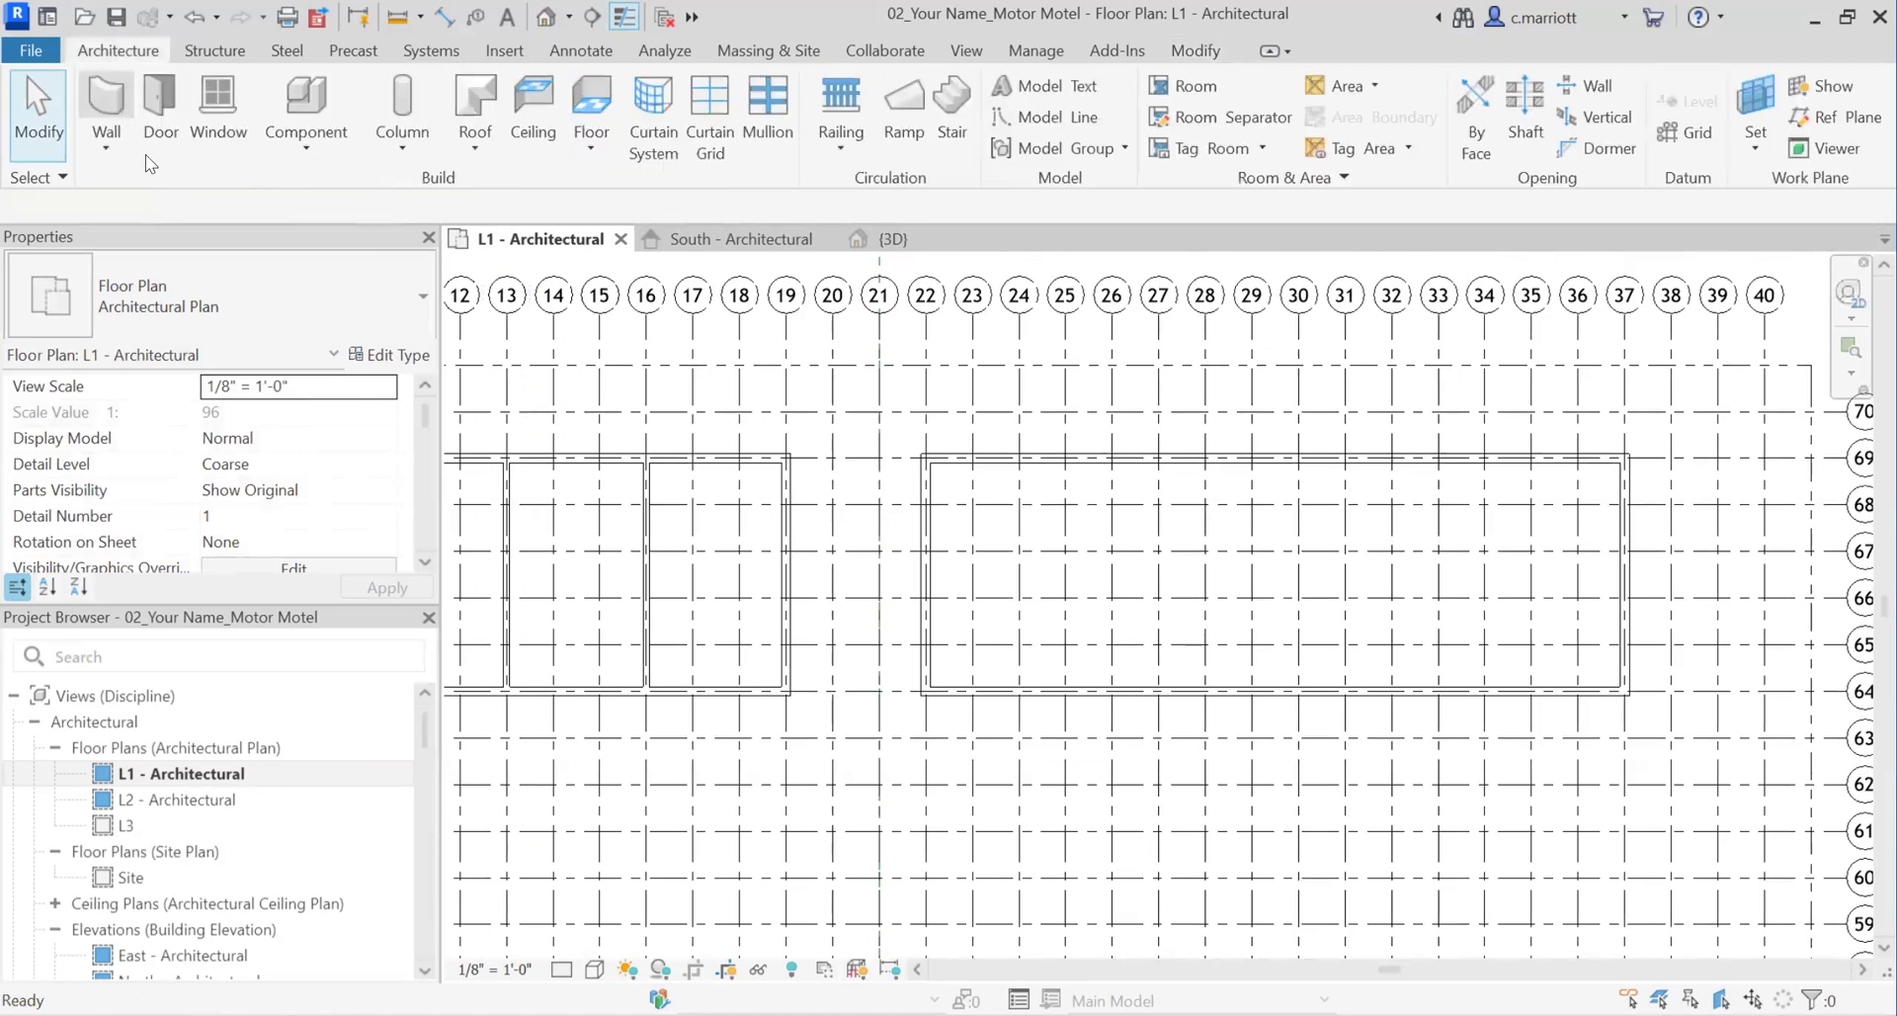
pyautogui.press('w')
pyautogui.press('a')
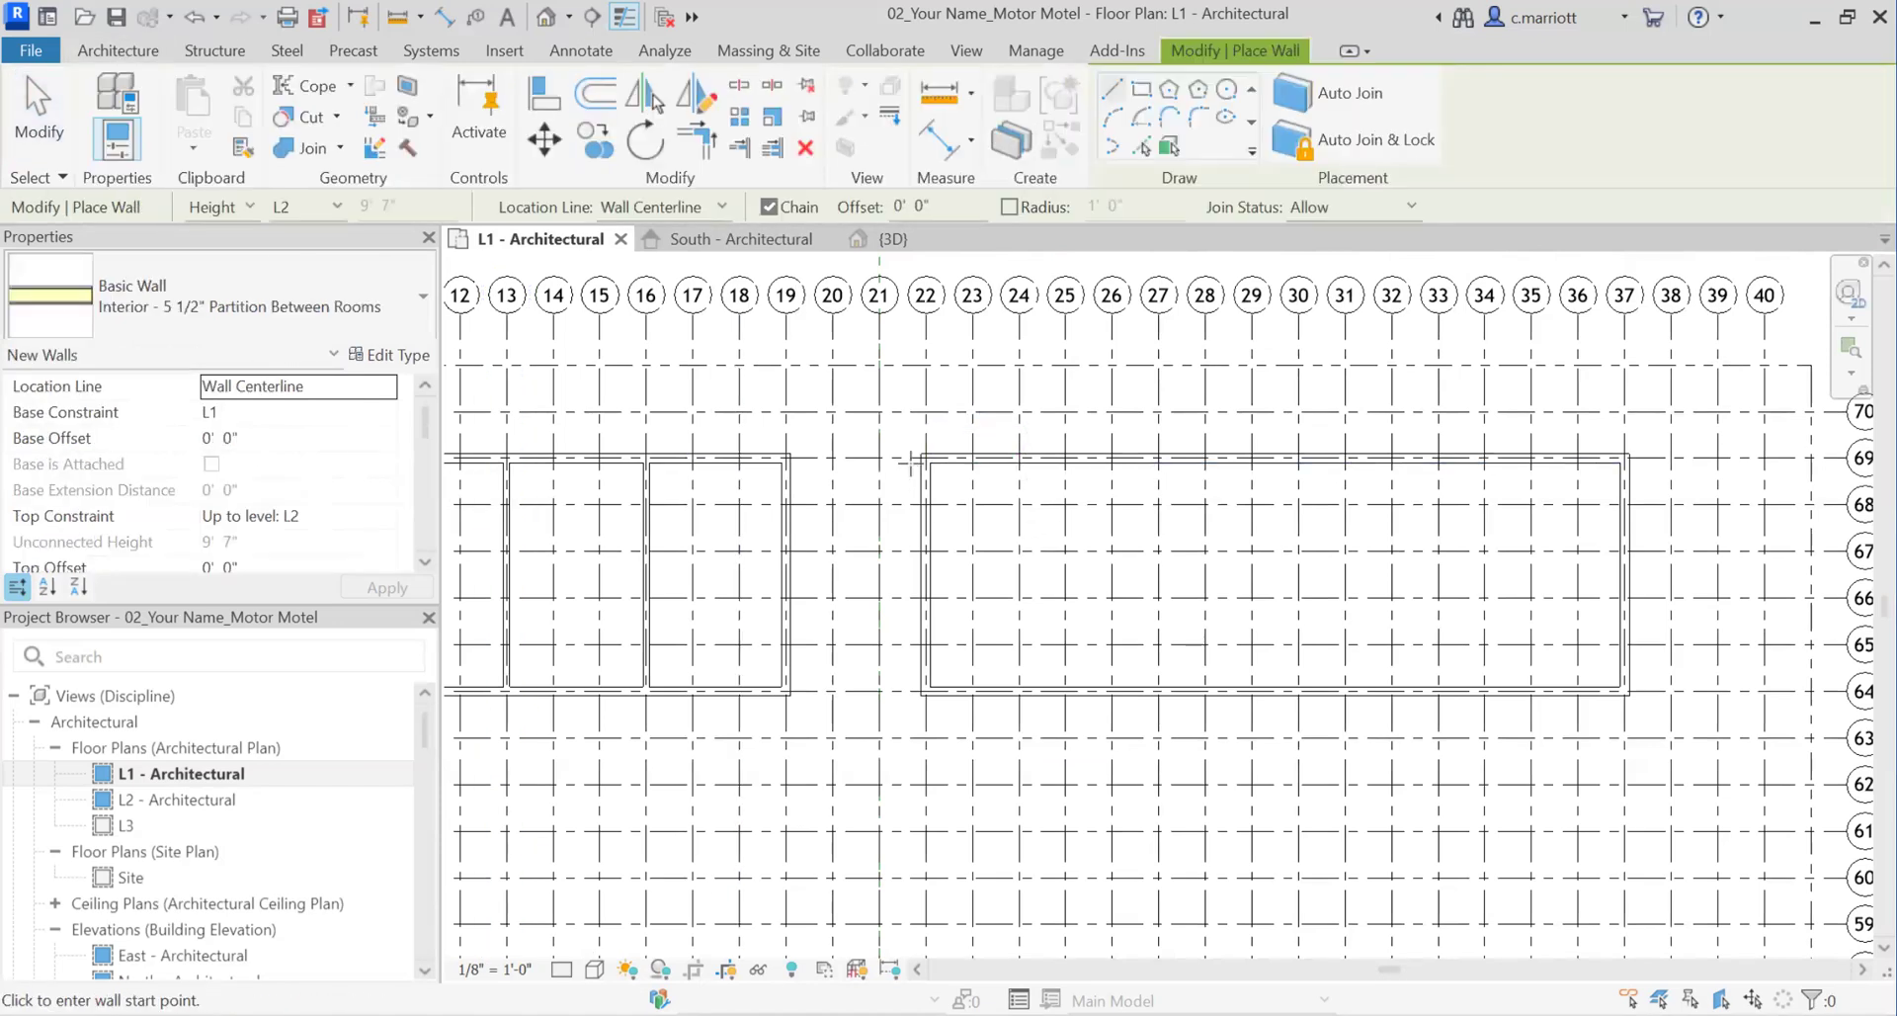
pyautogui.click(1065, 458)
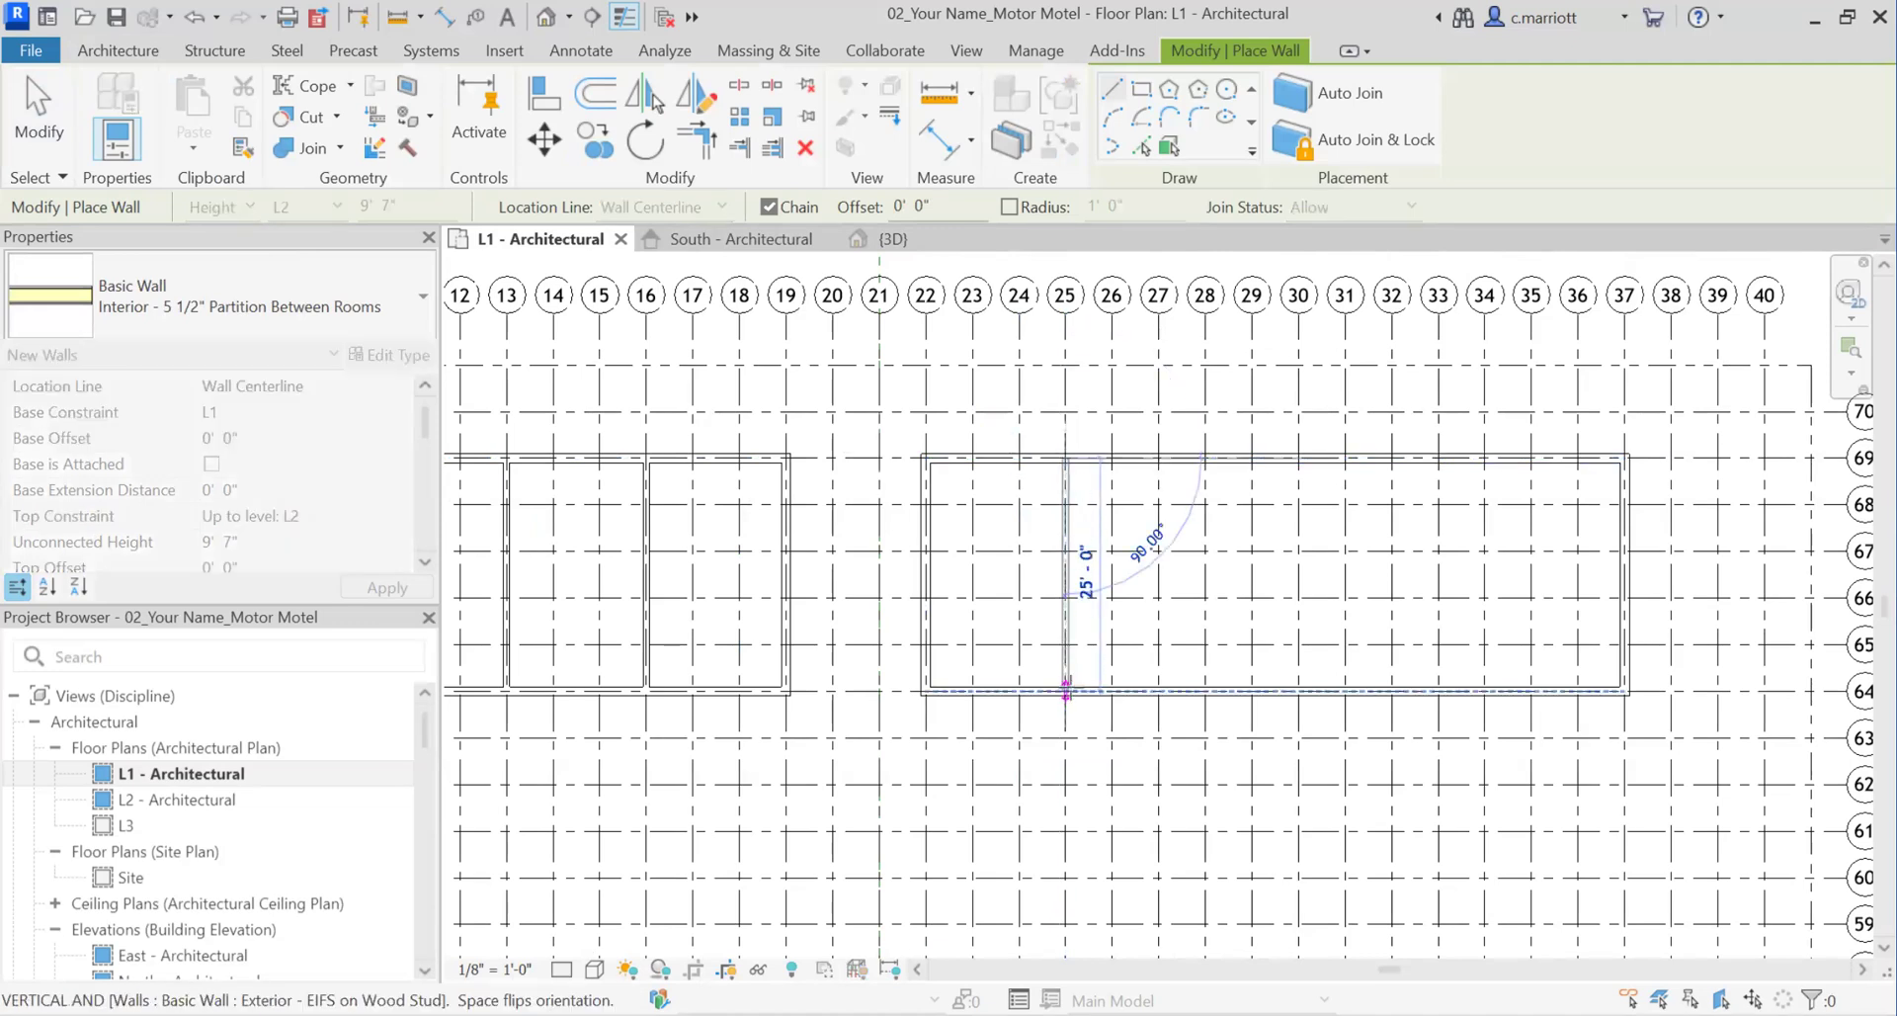
pyautogui.click(1065, 690)
pyautogui.press('Escape')
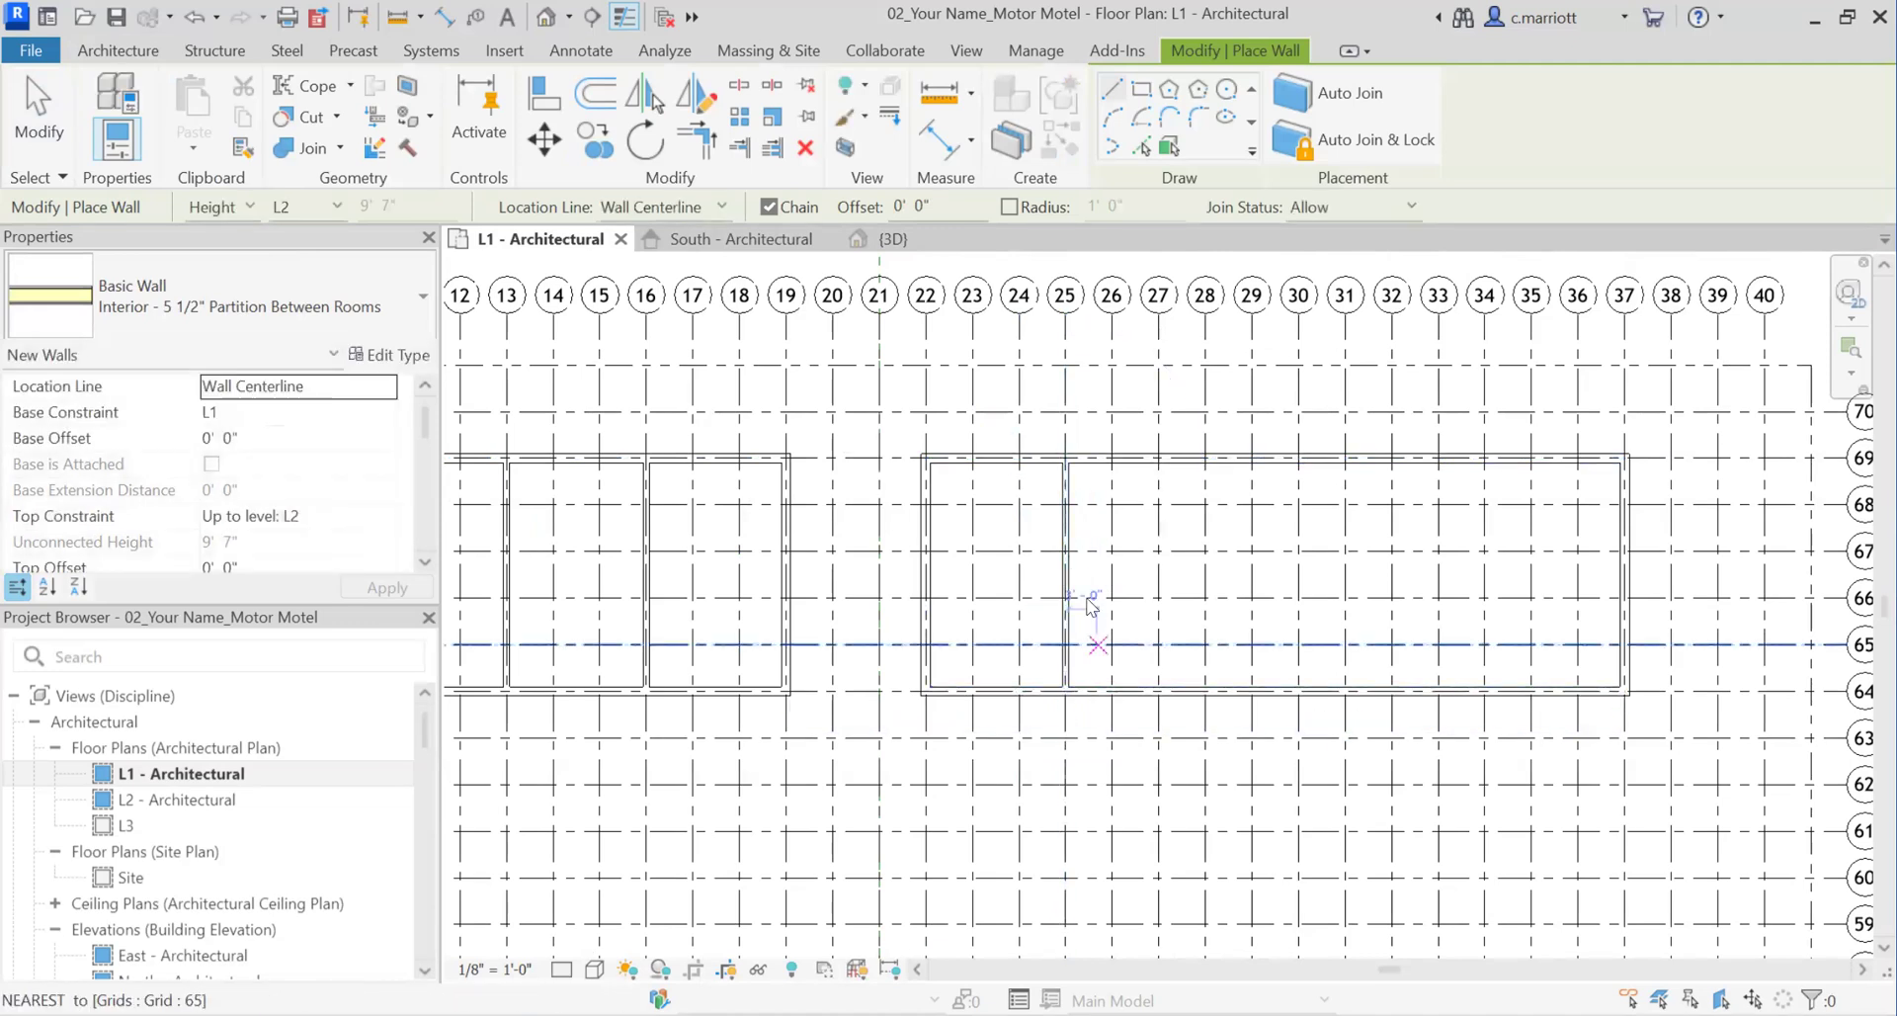
pyautogui.press('Escape')
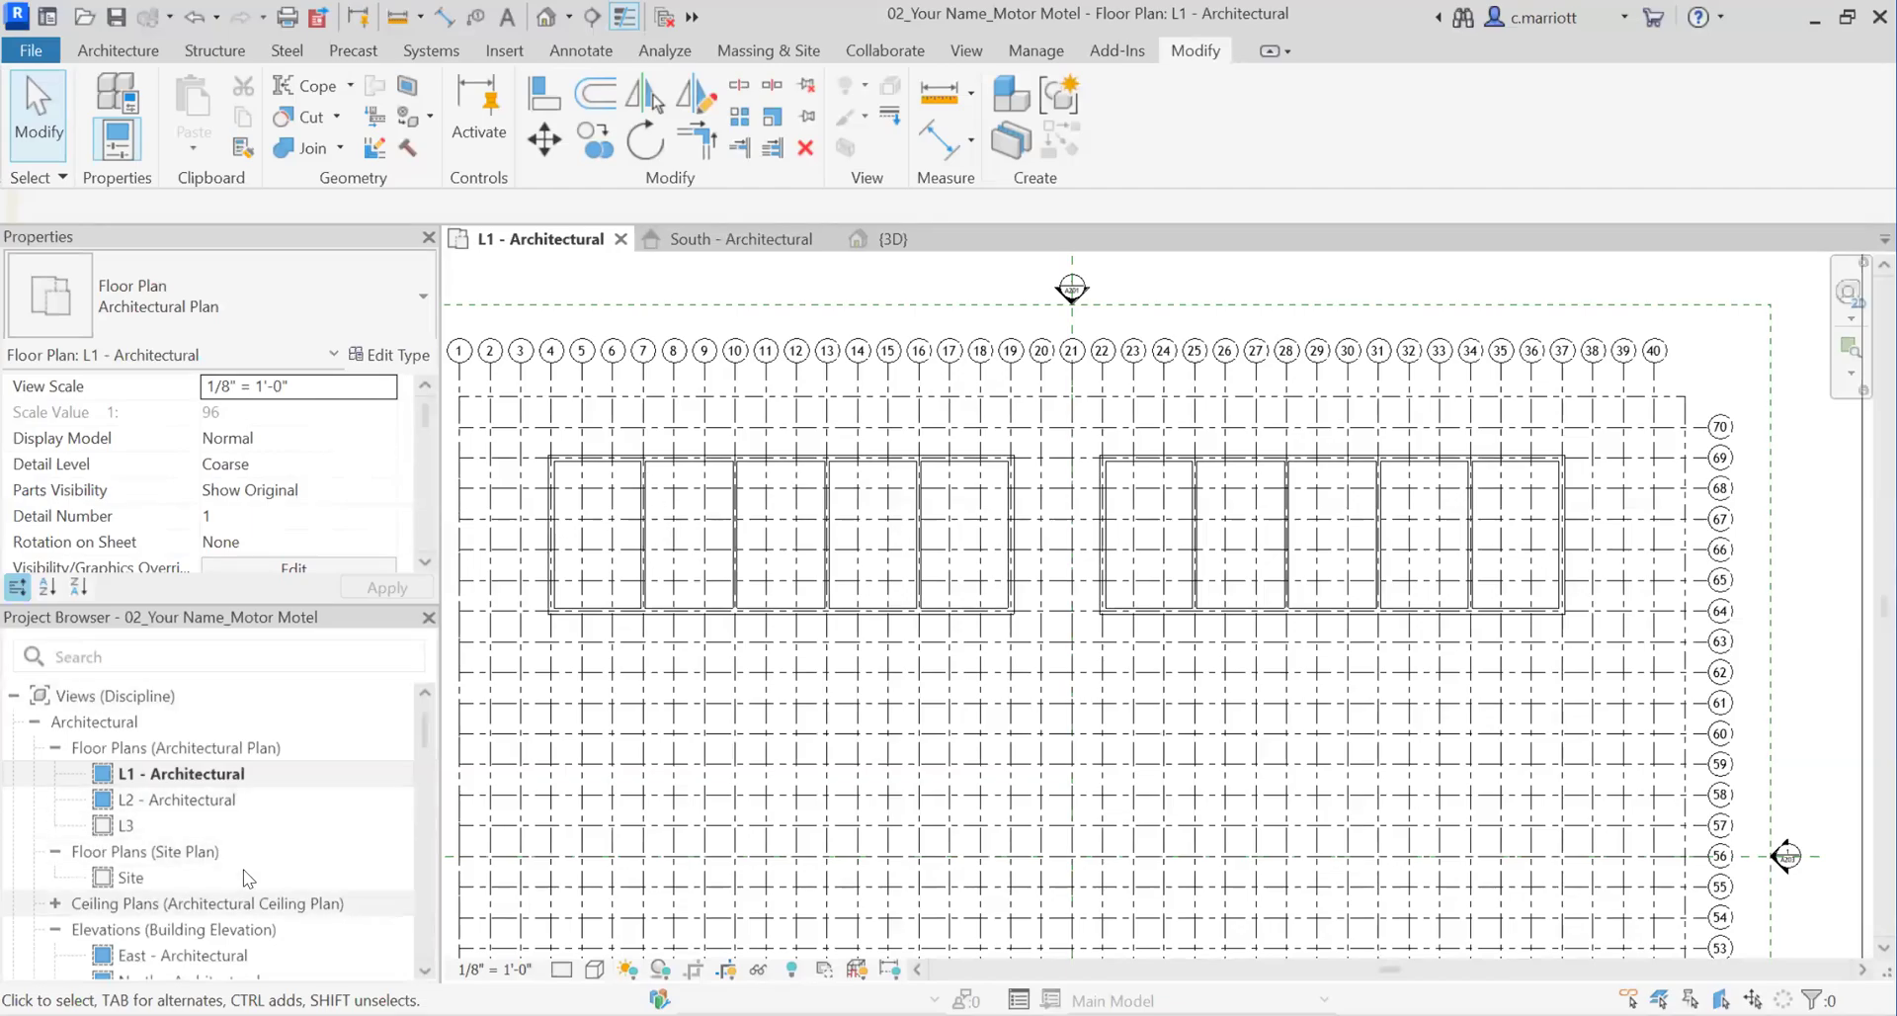
# Step: Open the L2 - Architectural floor plan and look over the first enclosure's partition layout
pyautogui.doubleClick(264, 808)
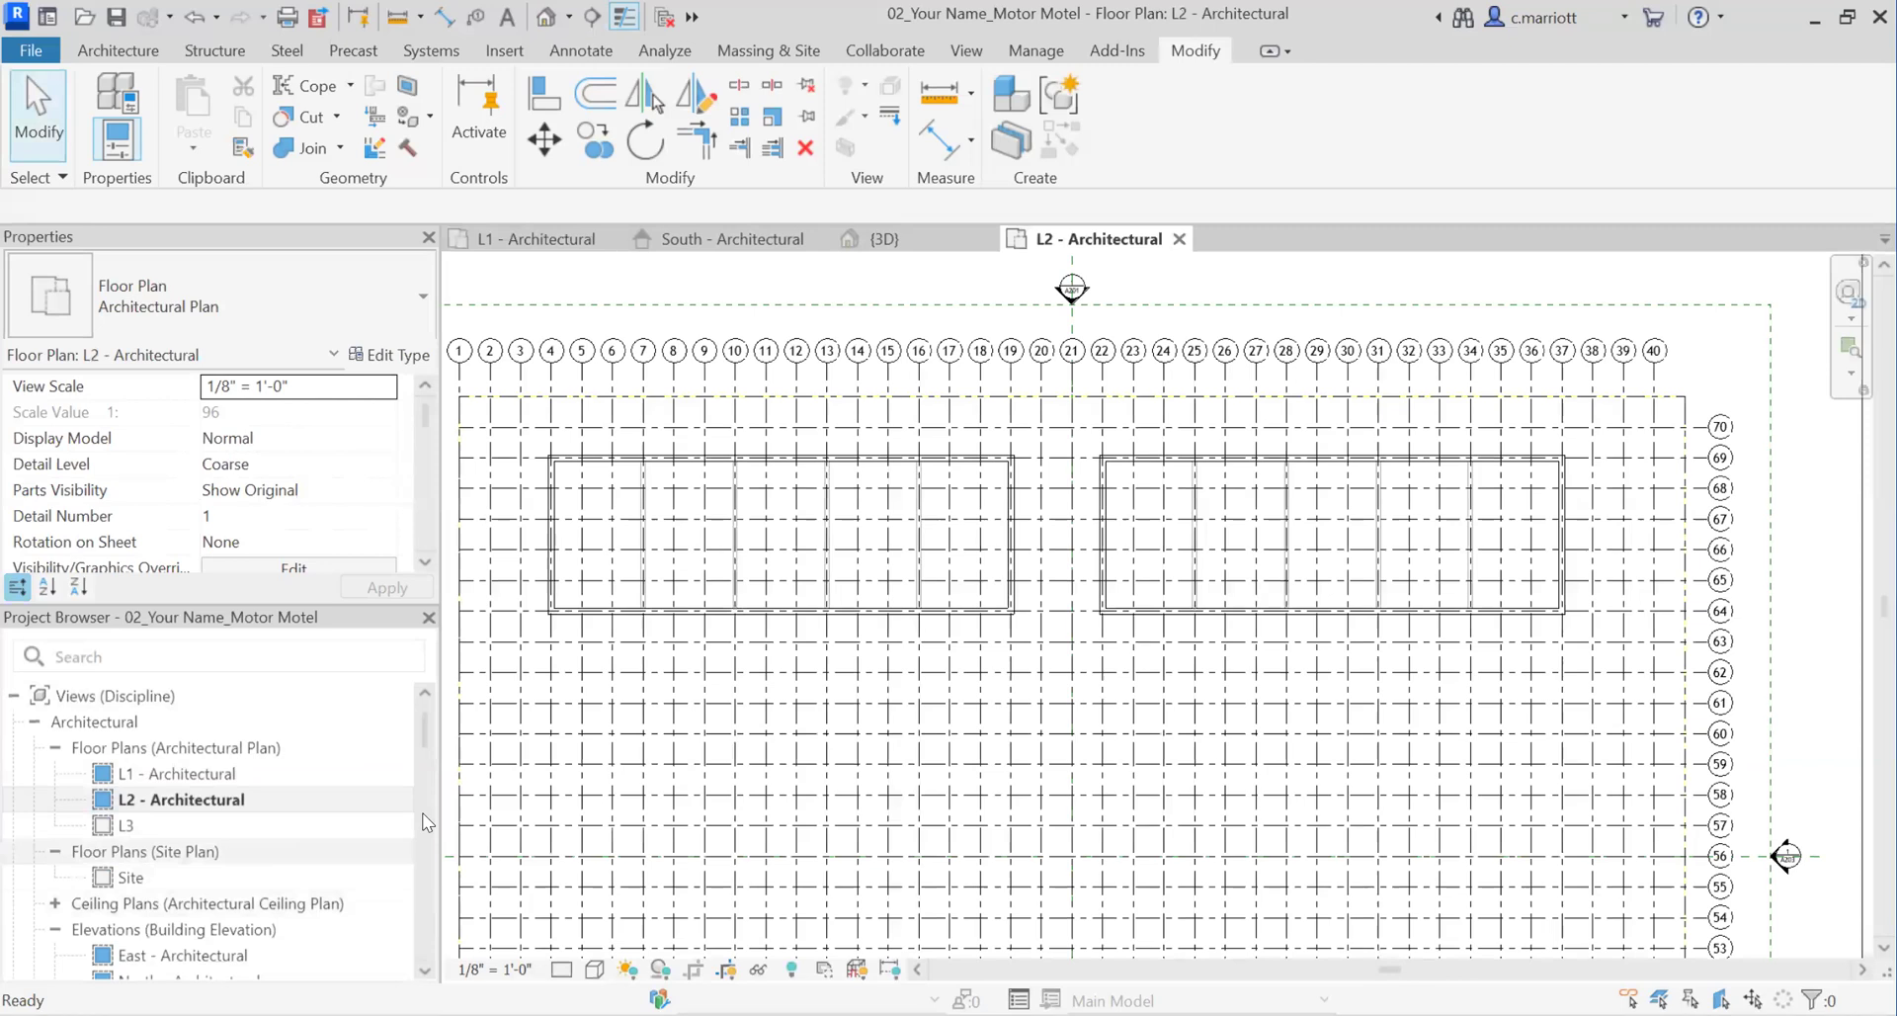
pyautogui.scroll(5, 761, 549)
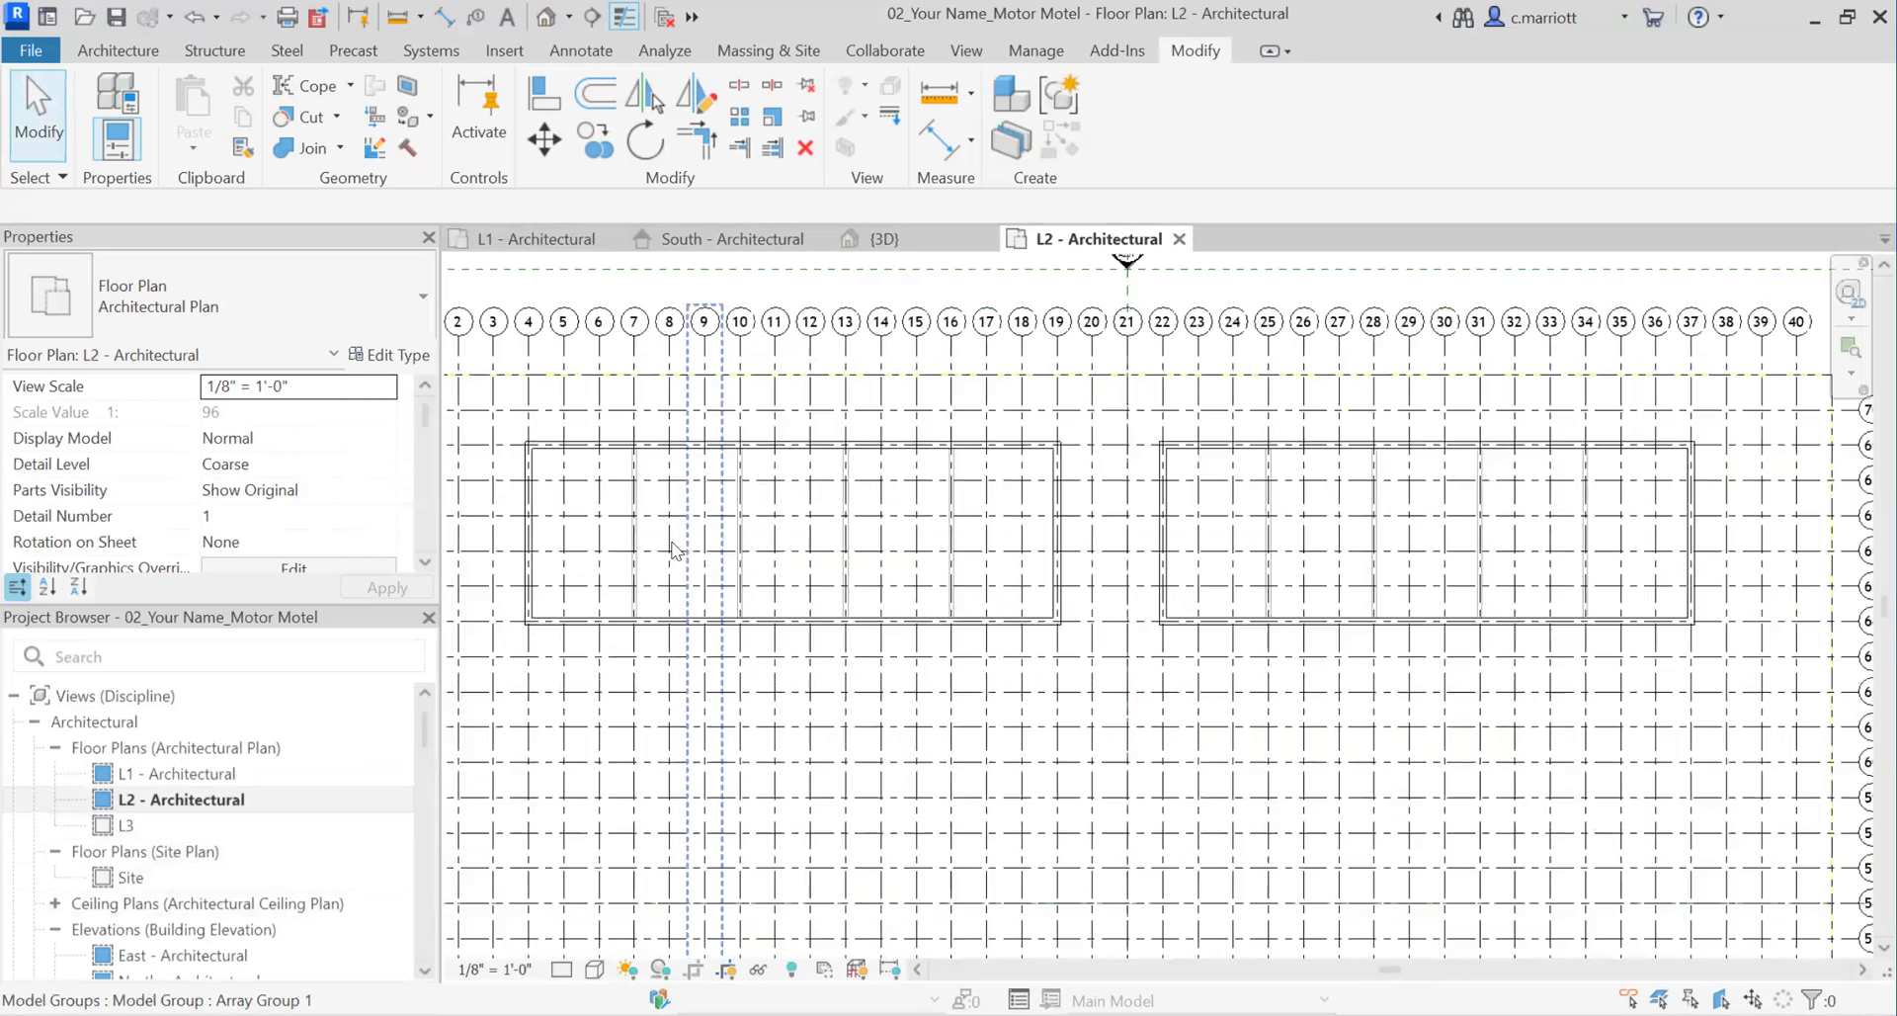
pyautogui.moveTo(474, 504); pyautogui.dragTo(739, 542, button='middle')
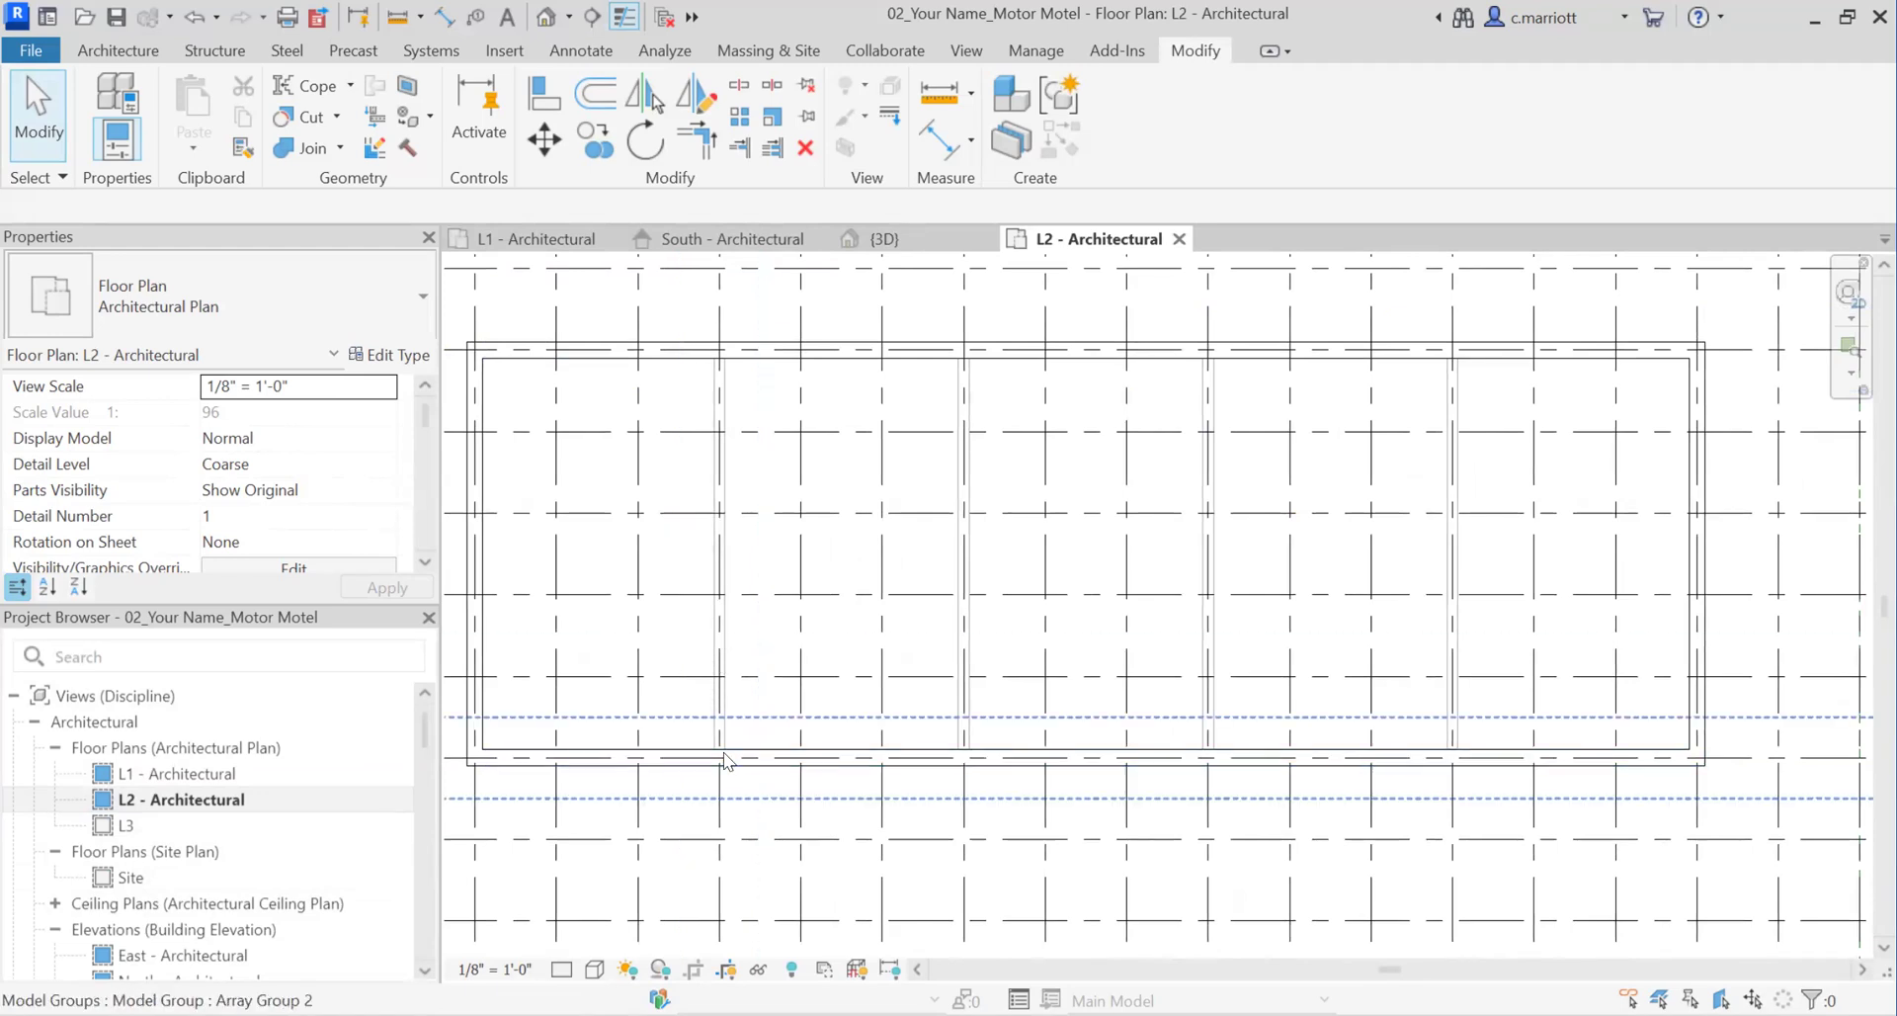
pyautogui.scroll(-1, 719, 678)
pyautogui.scroll(-1, 720, 678)
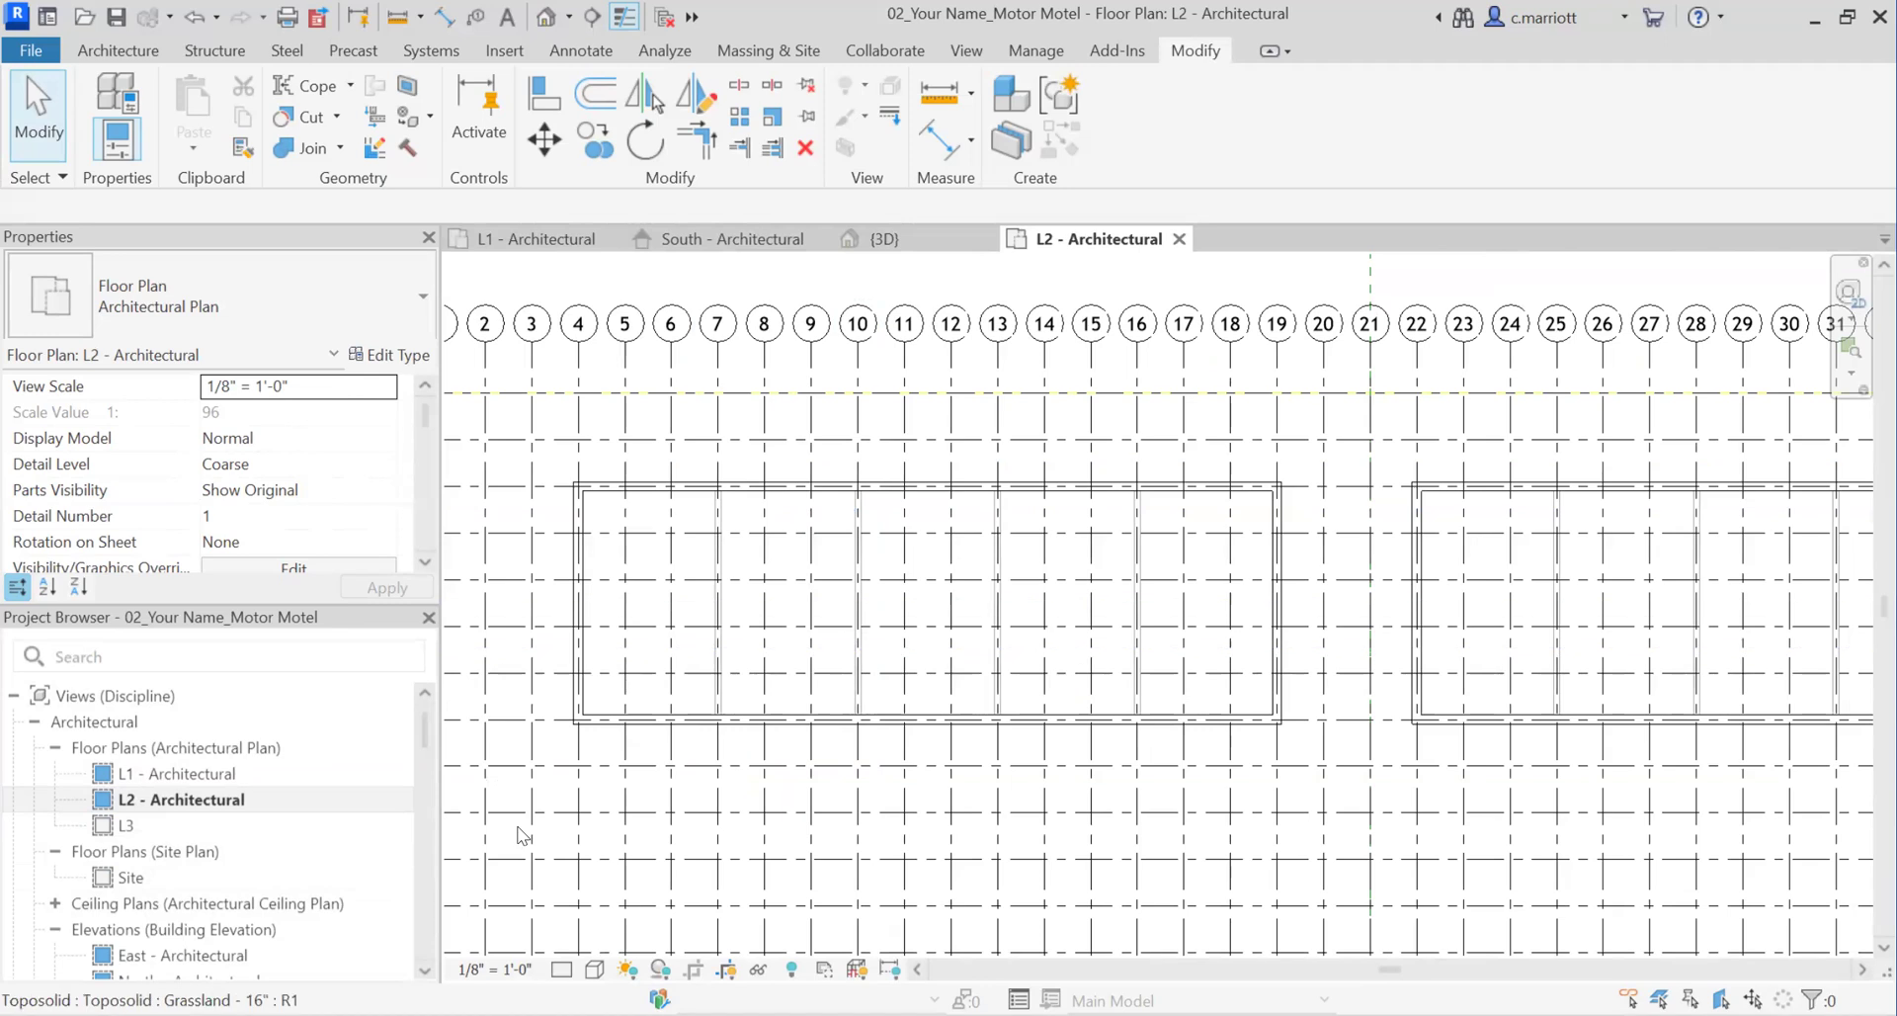
# Step: Draw an Interior - 5 1/2" Partition Between Rooms wall from L2 up to L3 across the first enclosure on grid line 7
pyautogui.click(117, 50)
pyautogui.click(106, 113)
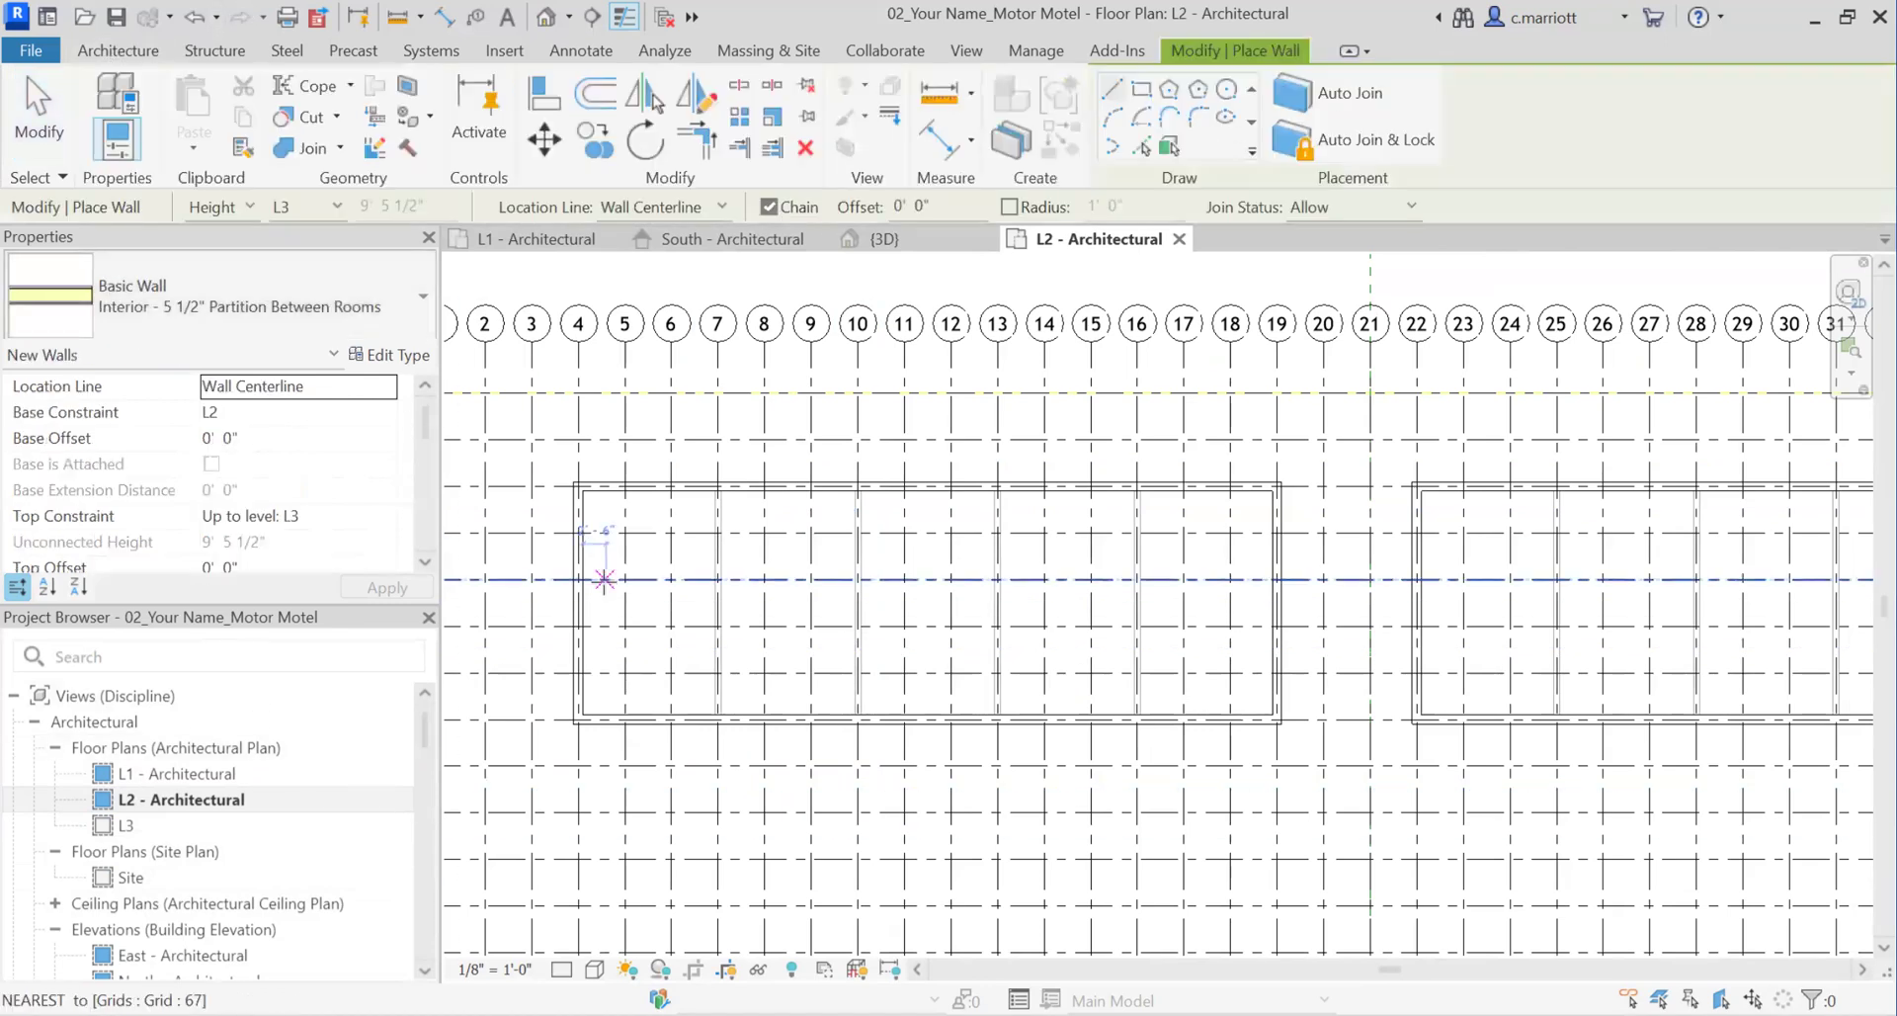
pyautogui.click(718, 486)
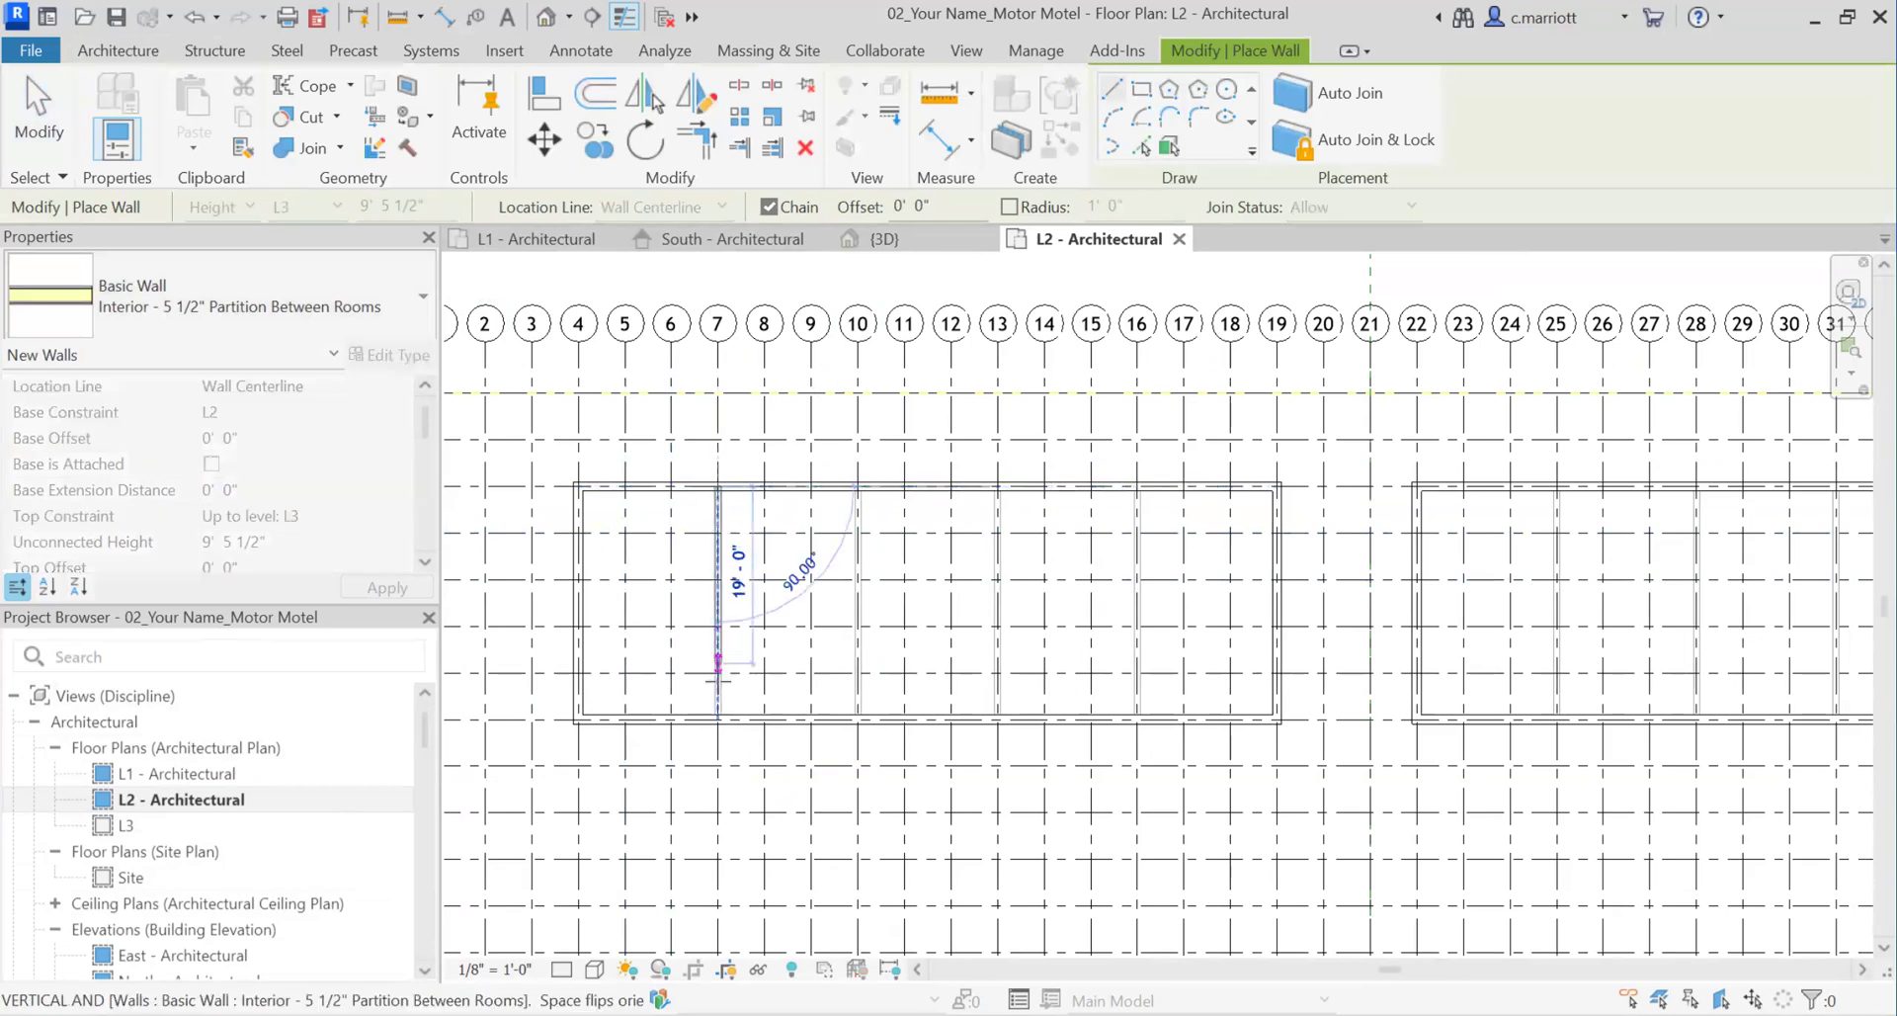
pyautogui.click(718, 716)
pyautogui.press('Escape')
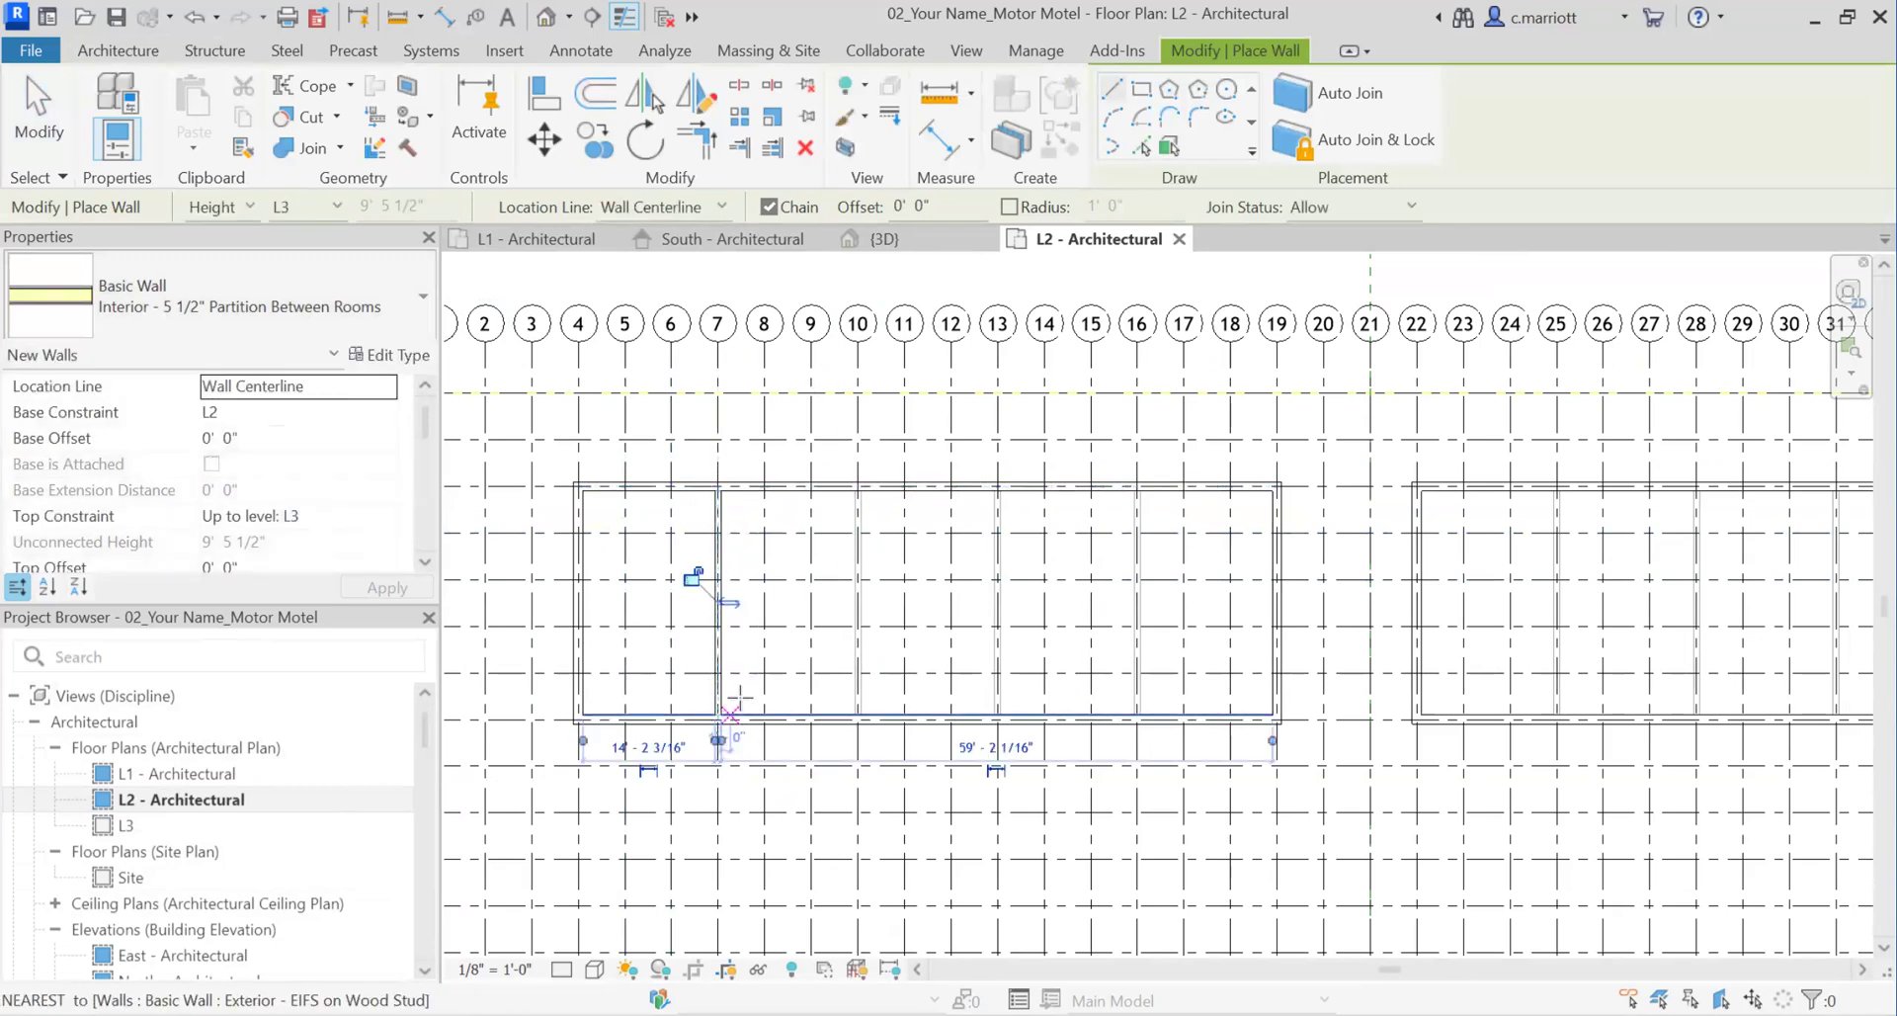
pyautogui.press('Escape')
pyautogui.press('Escape')
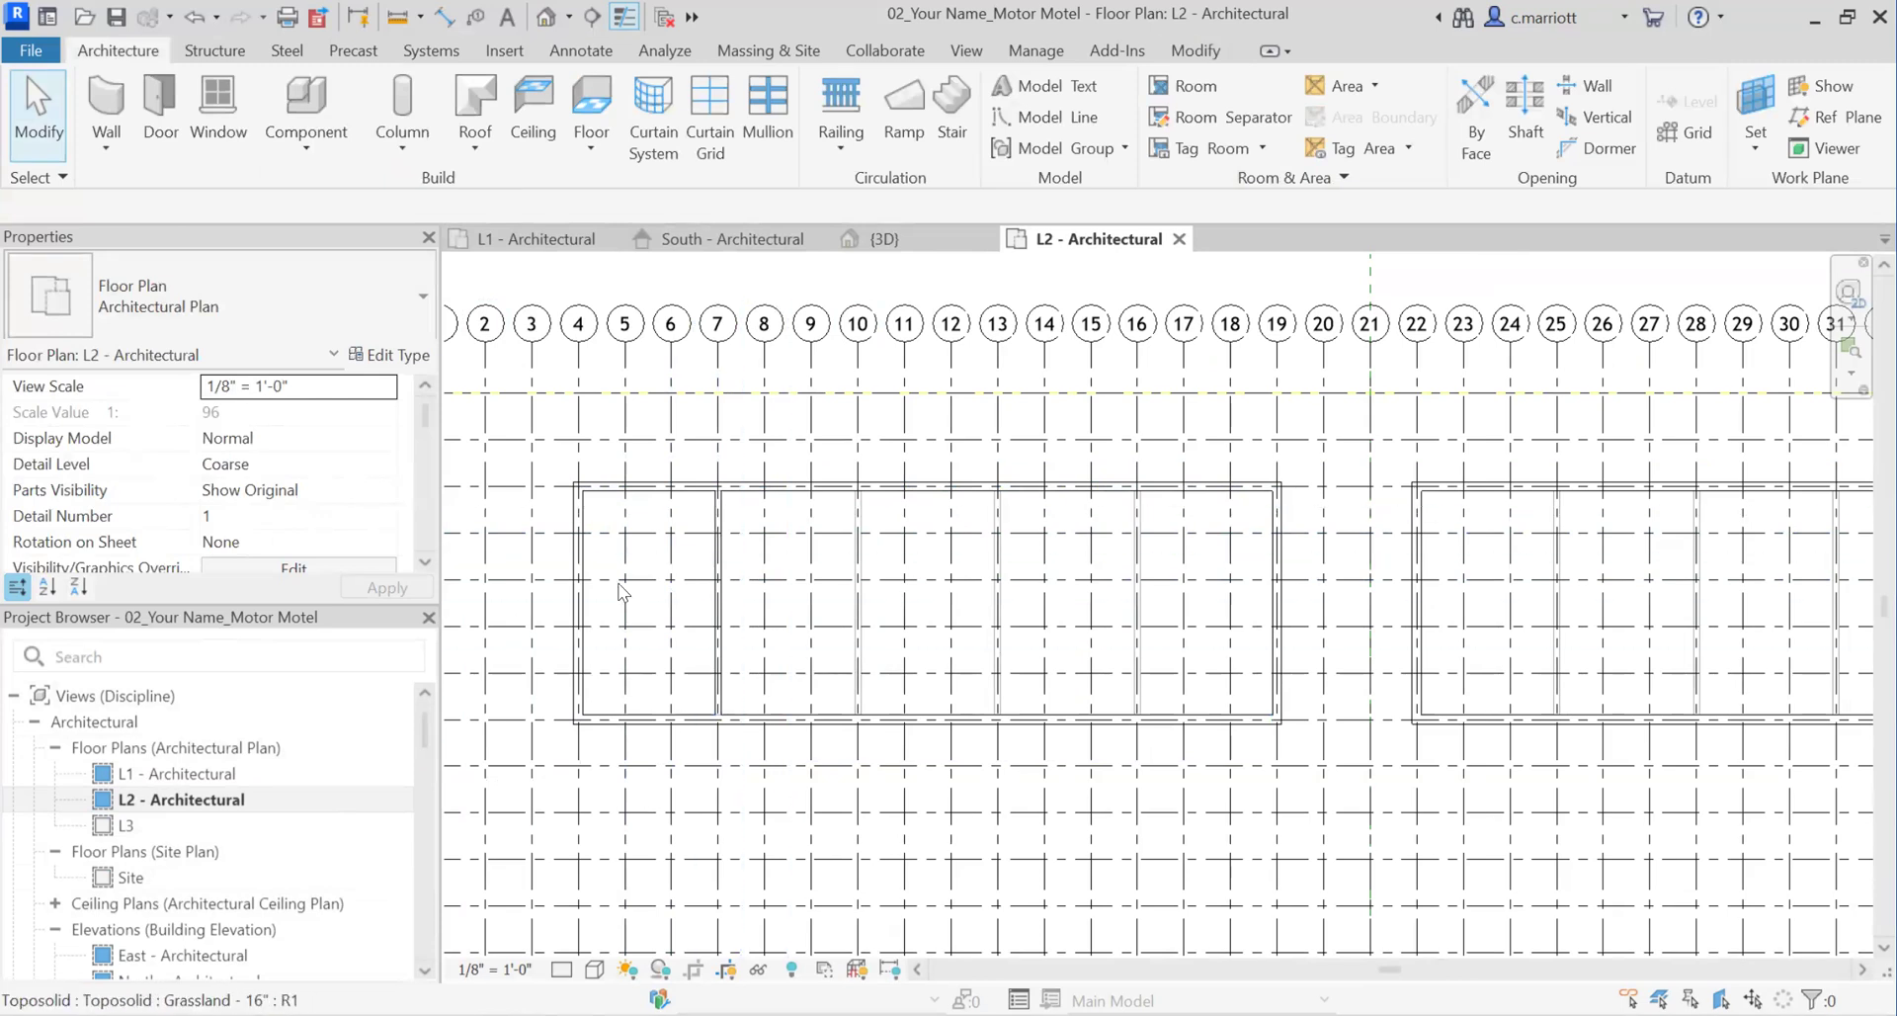
# Step: Open the default 3D view and check the constraints of the partition on grid line 16 that extends below the first enclosure
pyautogui.click(546, 17)
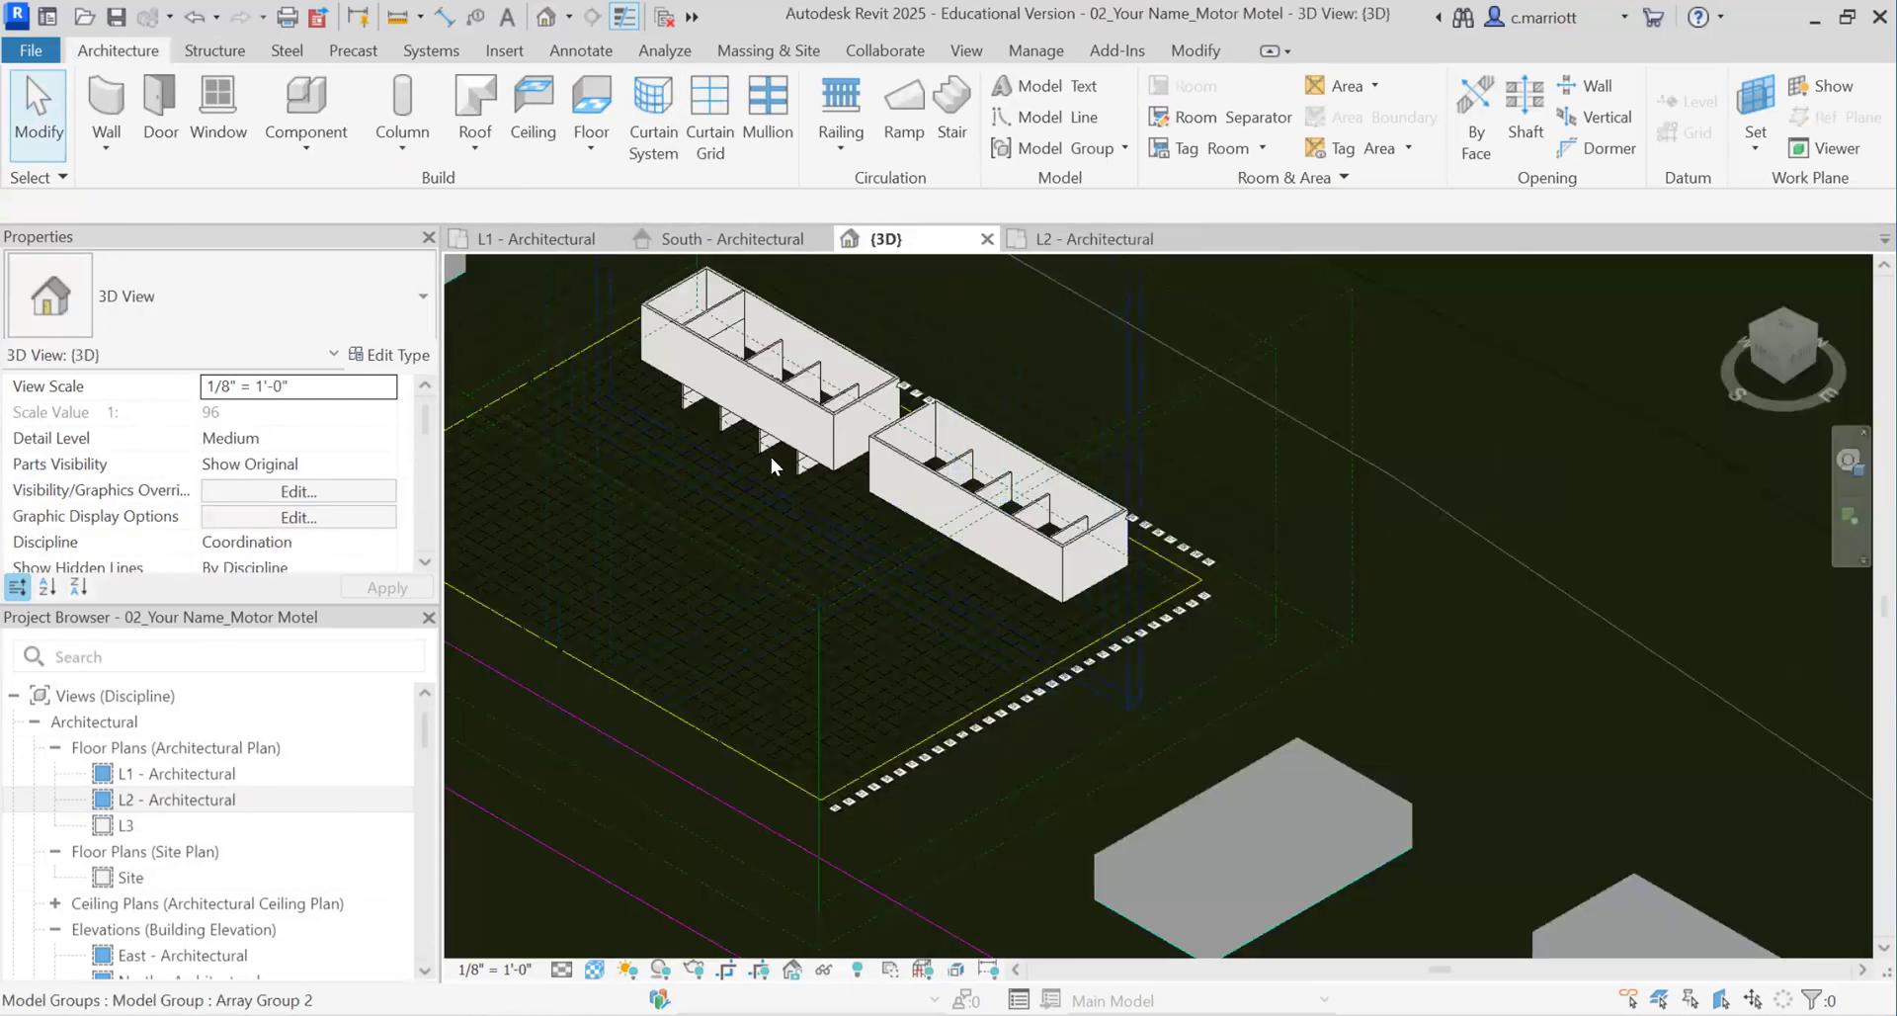
pyautogui.scroll(8, 746, 410)
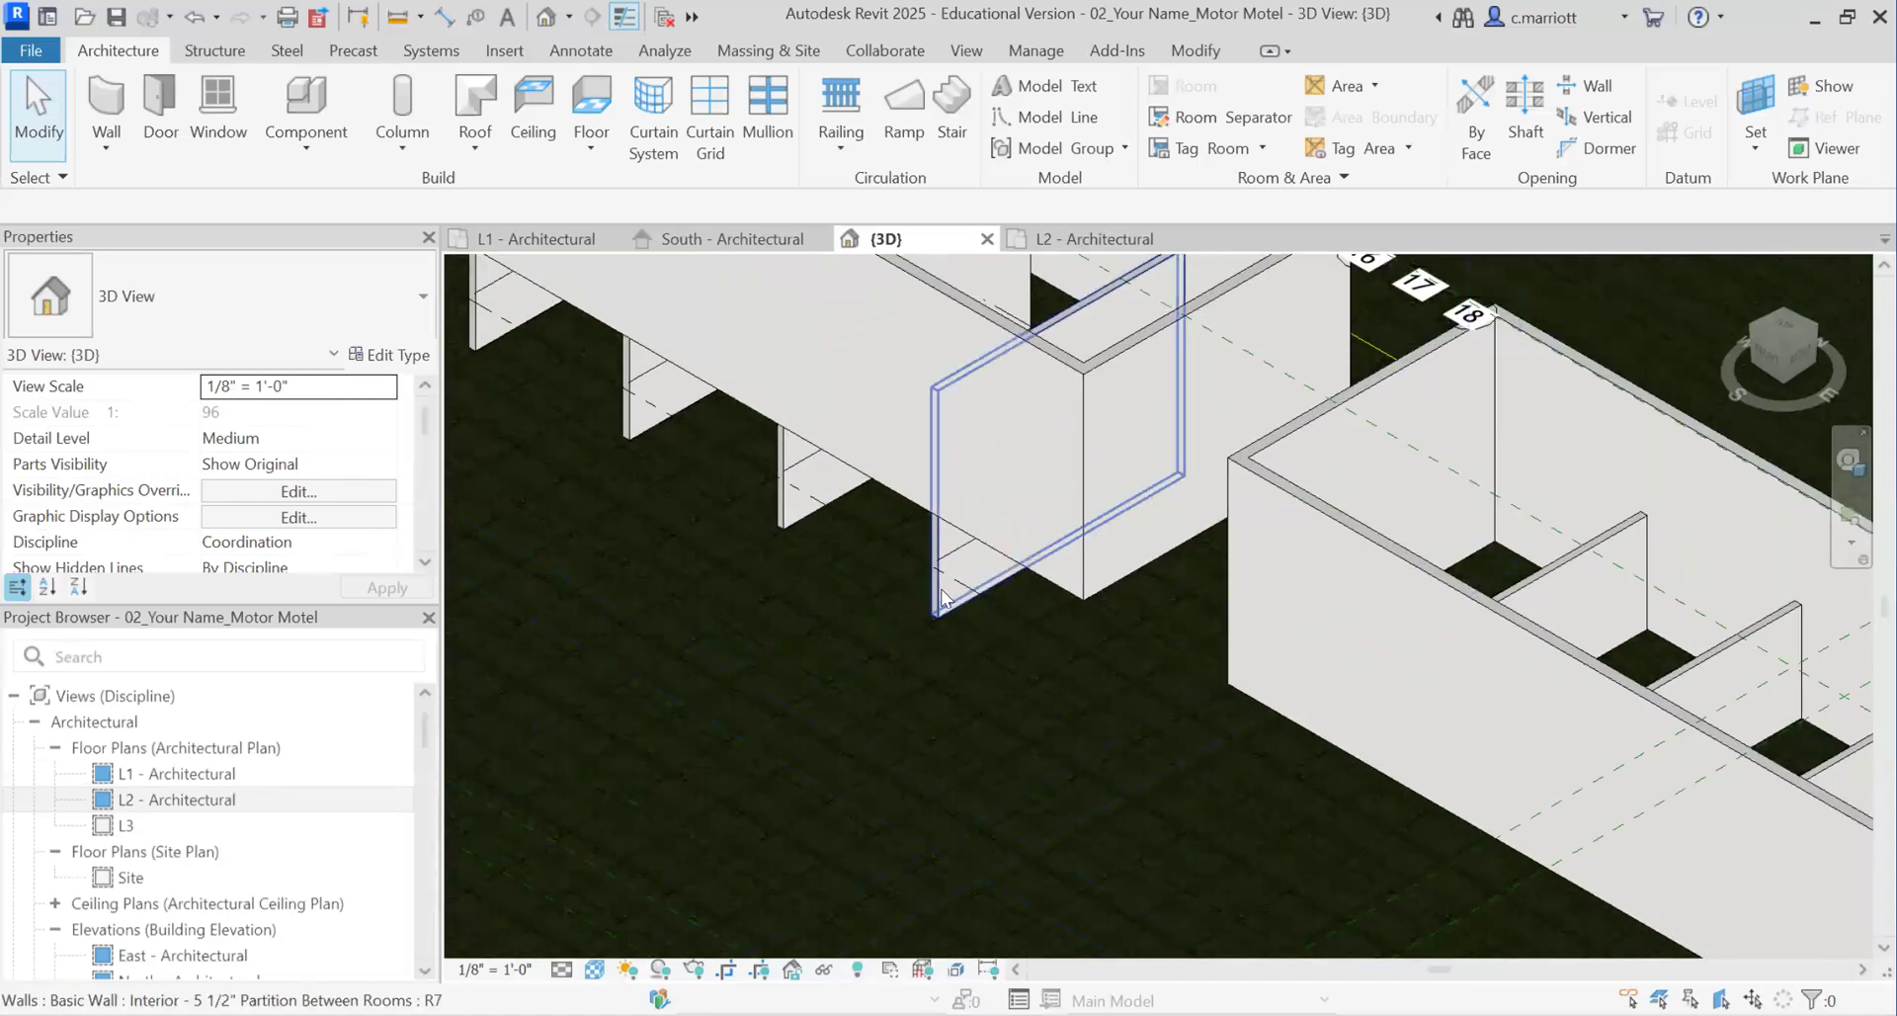
pyautogui.click(938, 601)
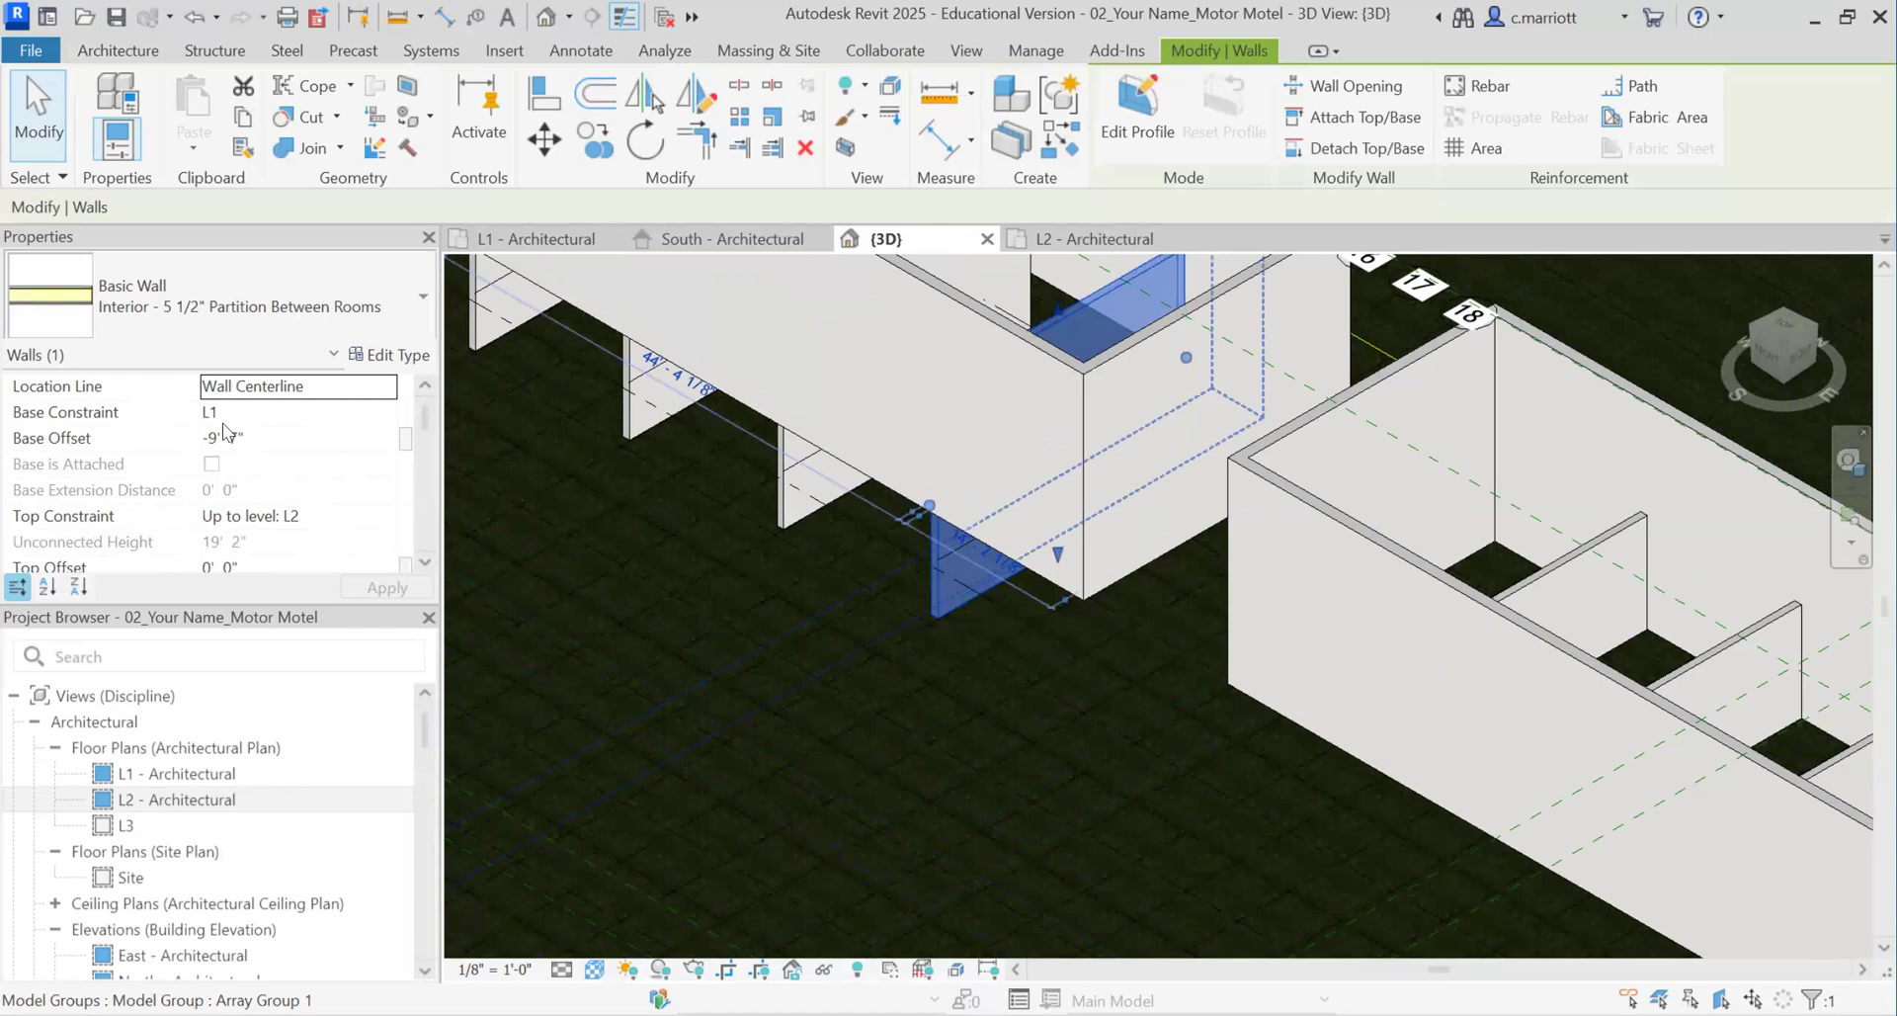
pyautogui.click(756, 595)
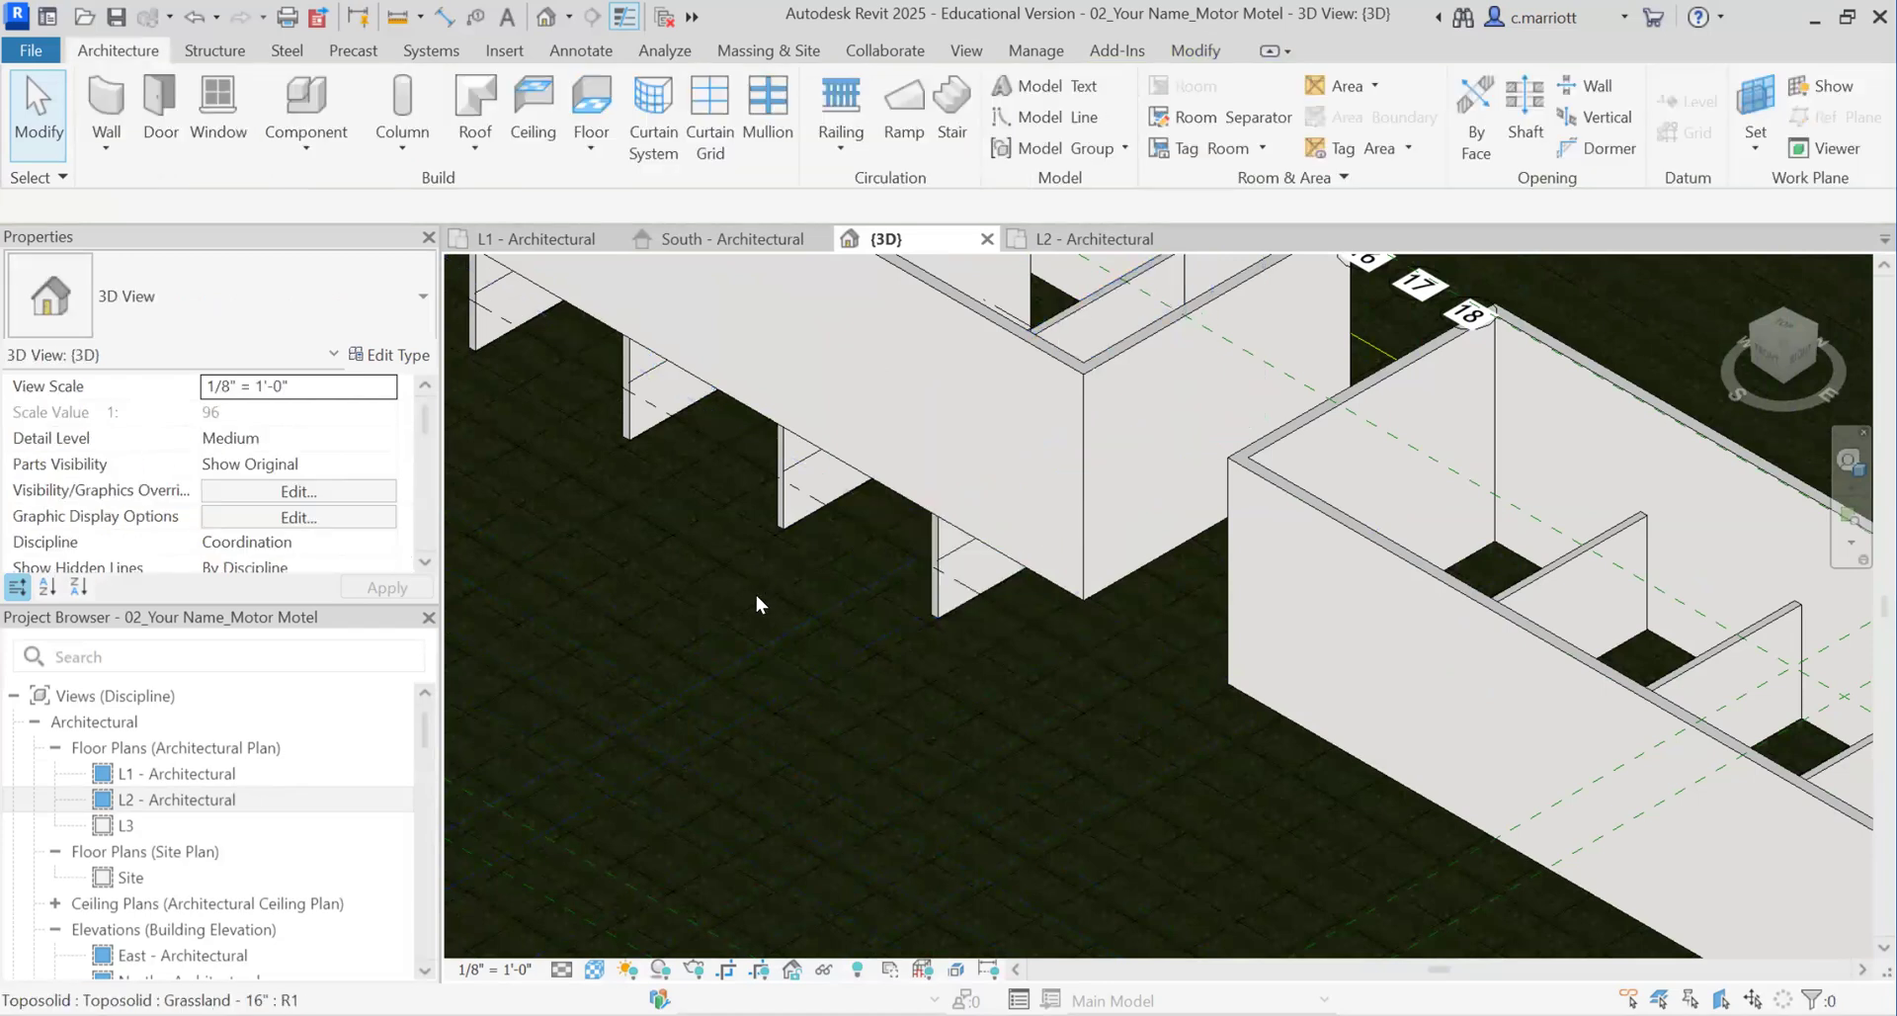
pyautogui.scroll(-4, 856, 605)
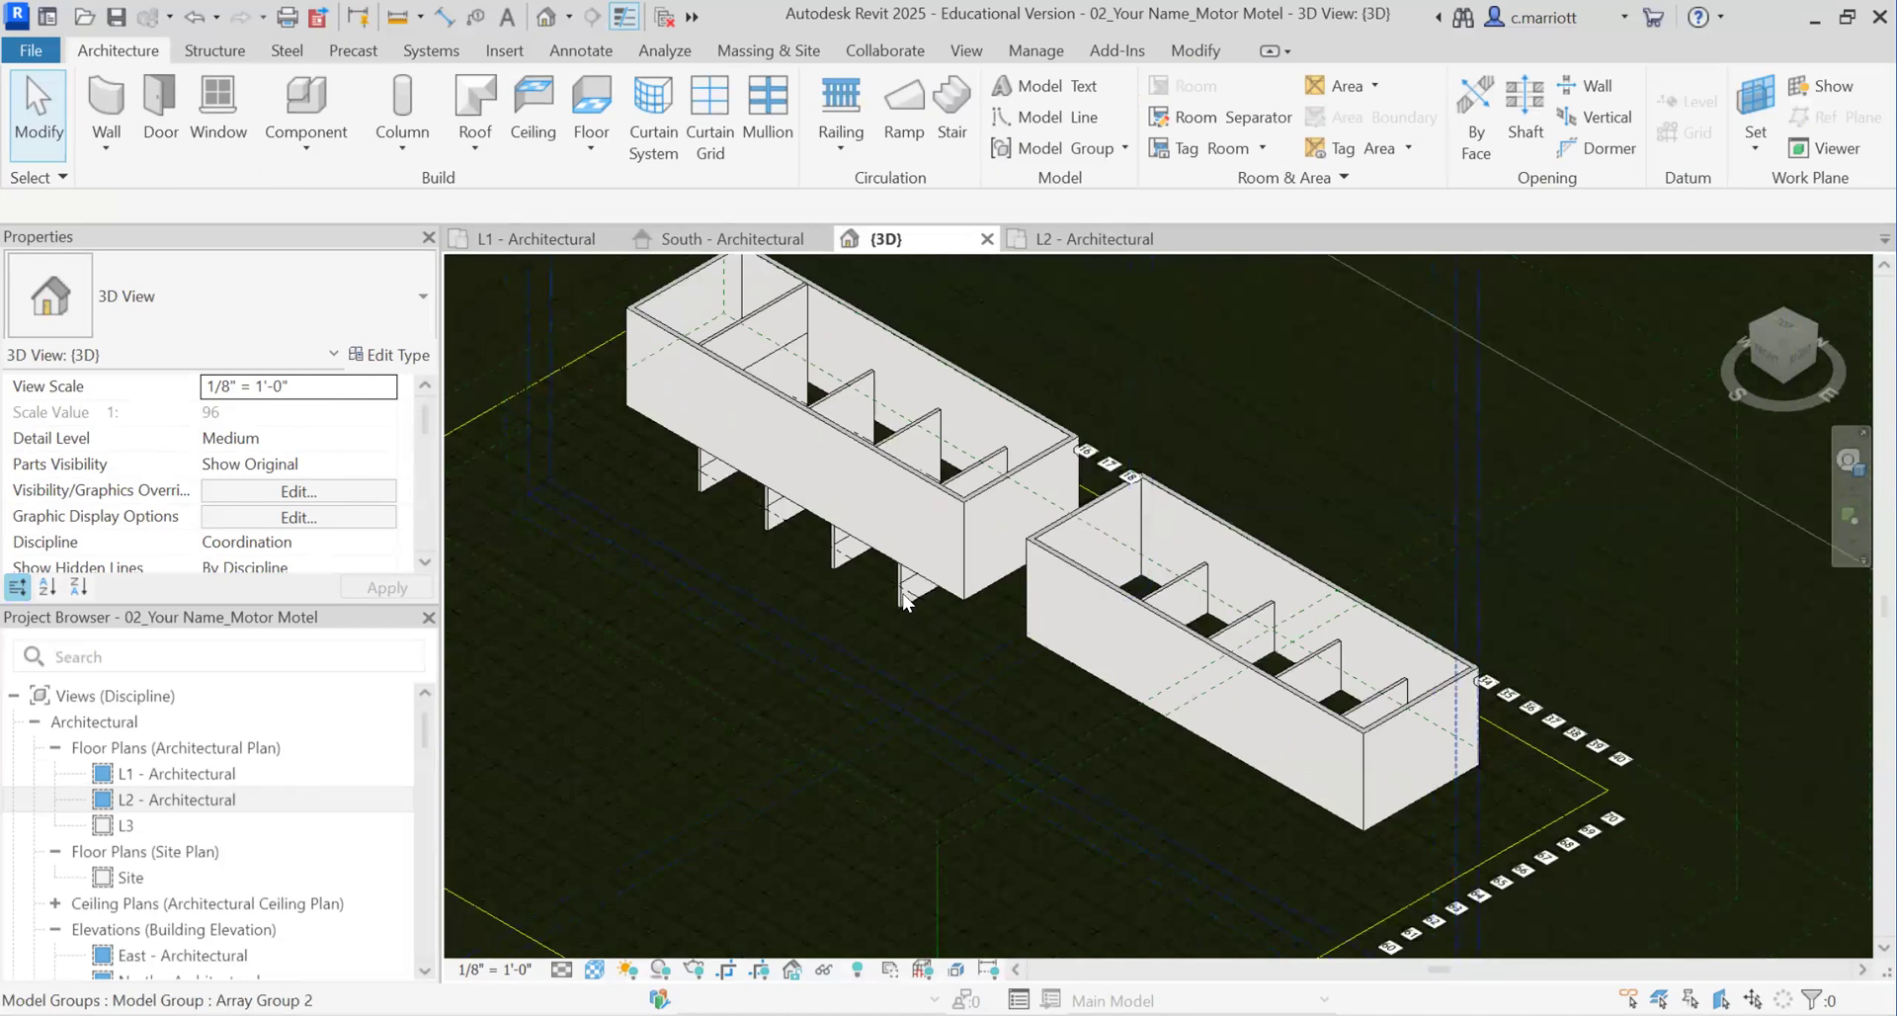
# Step: Set the base offset of the first enclosure's four L1 partitions to 0 and clear the selection
pyautogui.scroll(2, 895, 597)
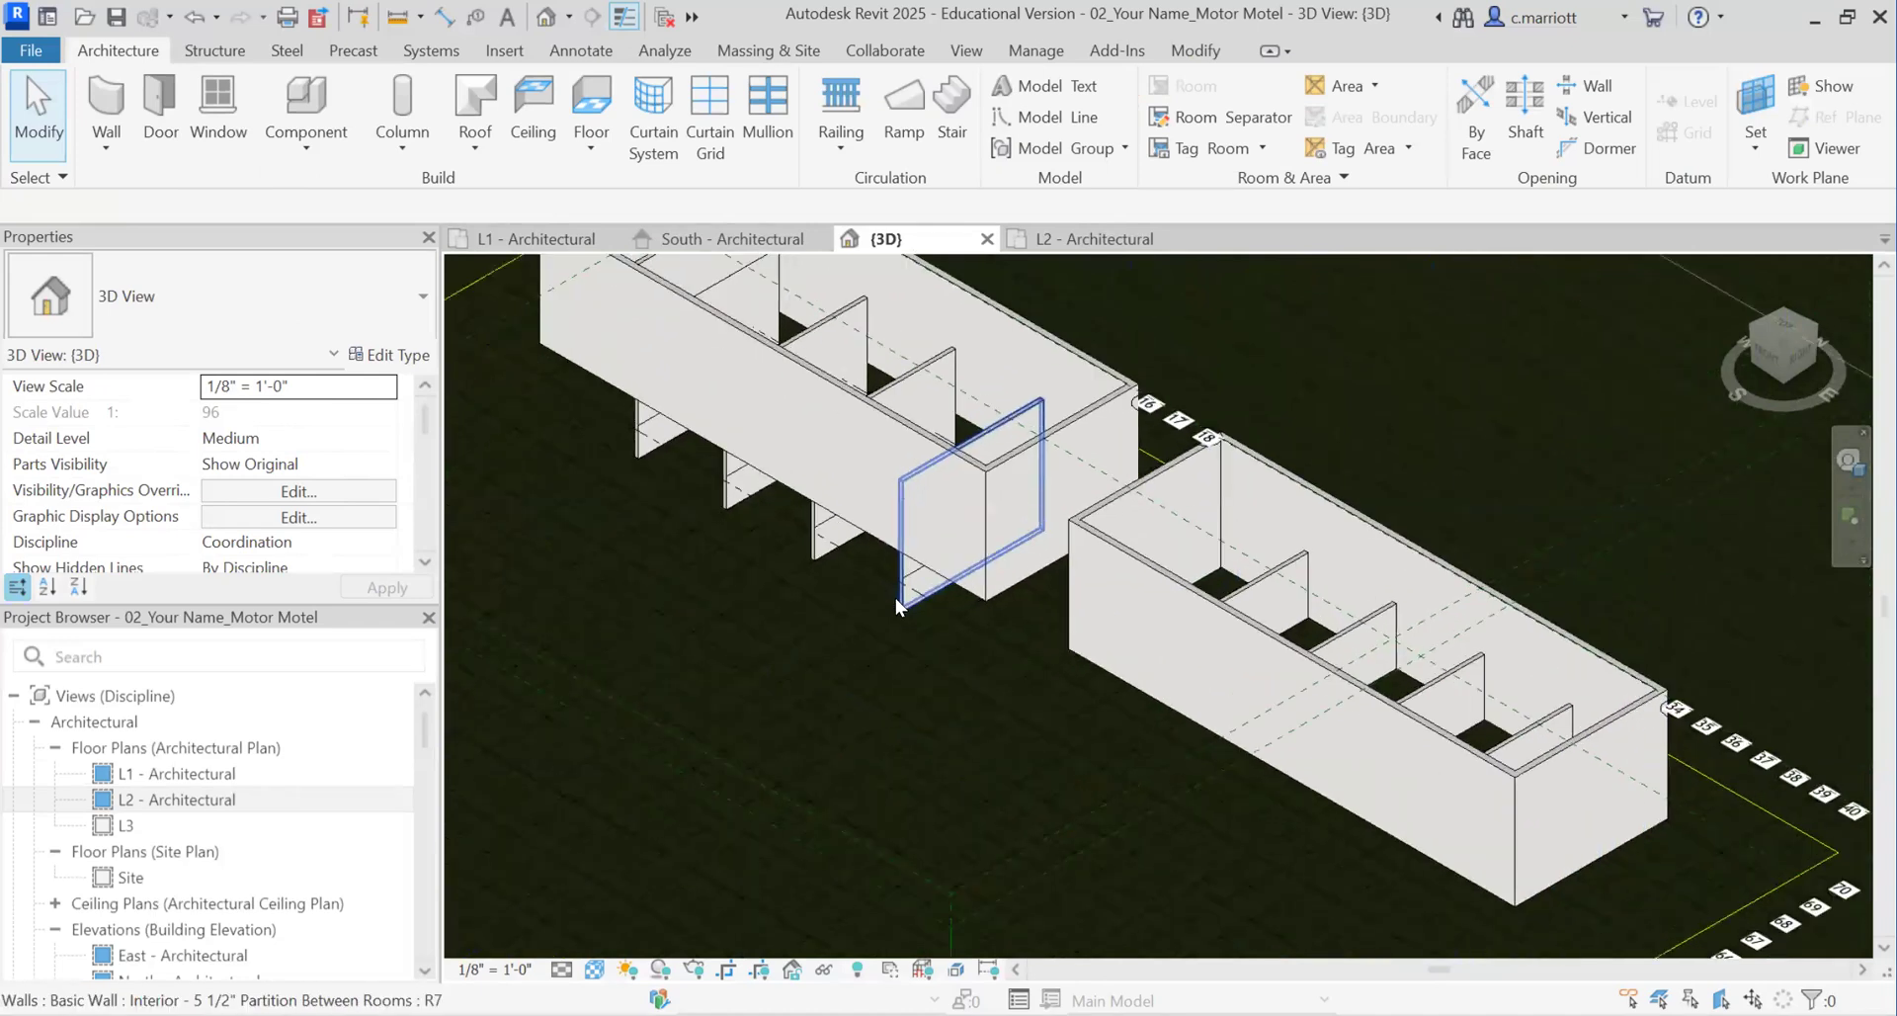
pyautogui.click(895, 597)
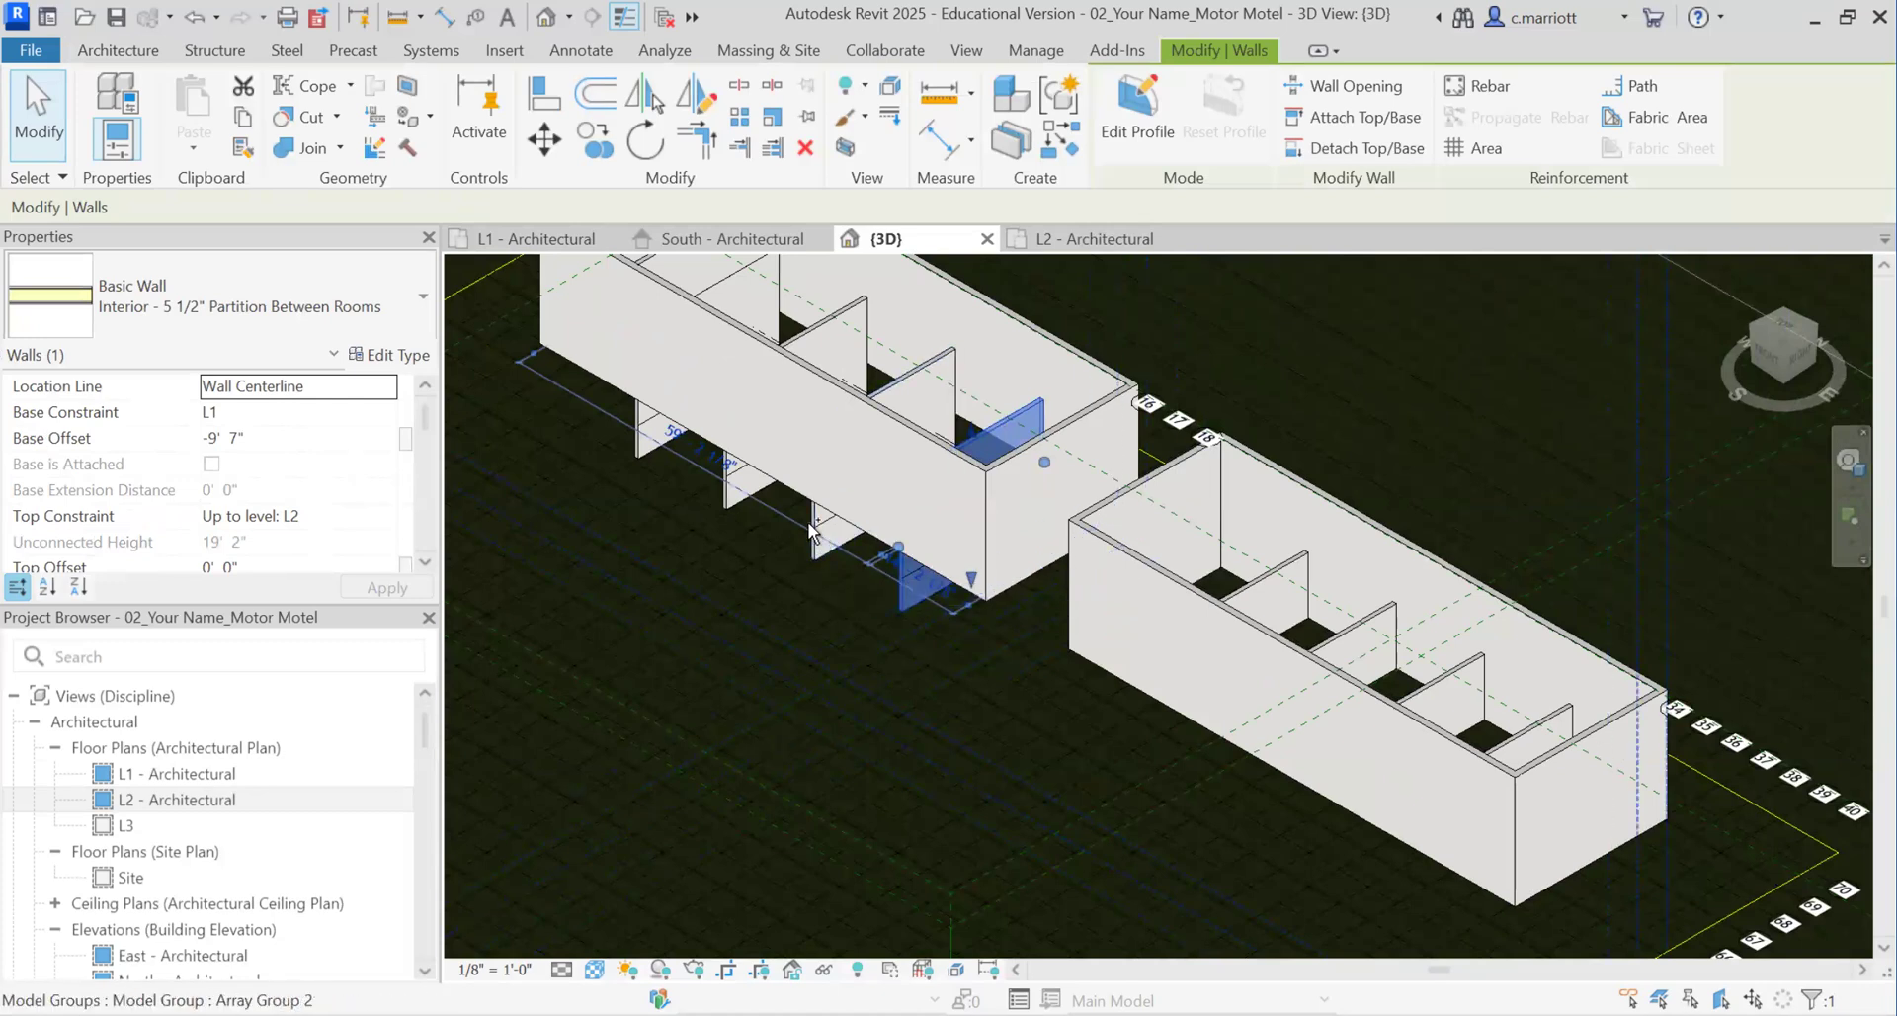
pyautogui.keyDown('ctrl'); pyautogui.click(811, 528); pyautogui.keyUp('ctrl')
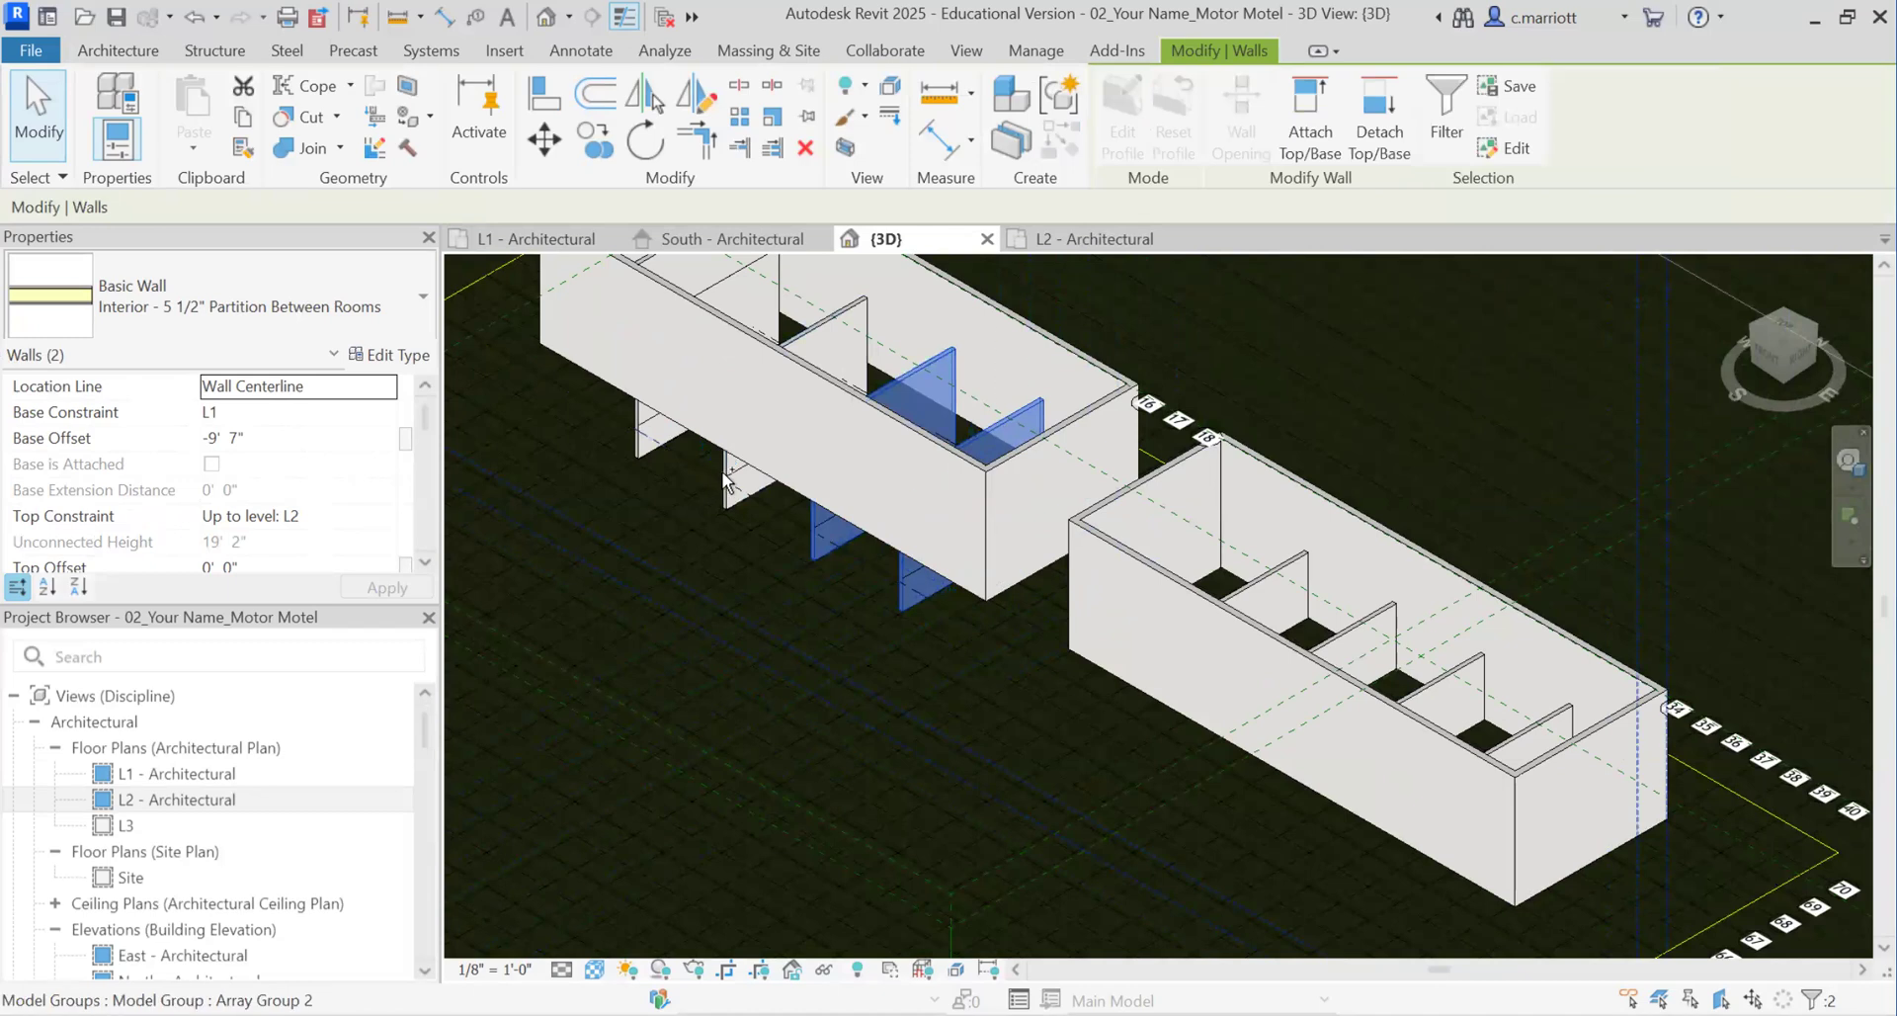
pyautogui.keyDown('ctrl'); pyautogui.click(733, 476); pyautogui.keyUp('ctrl')
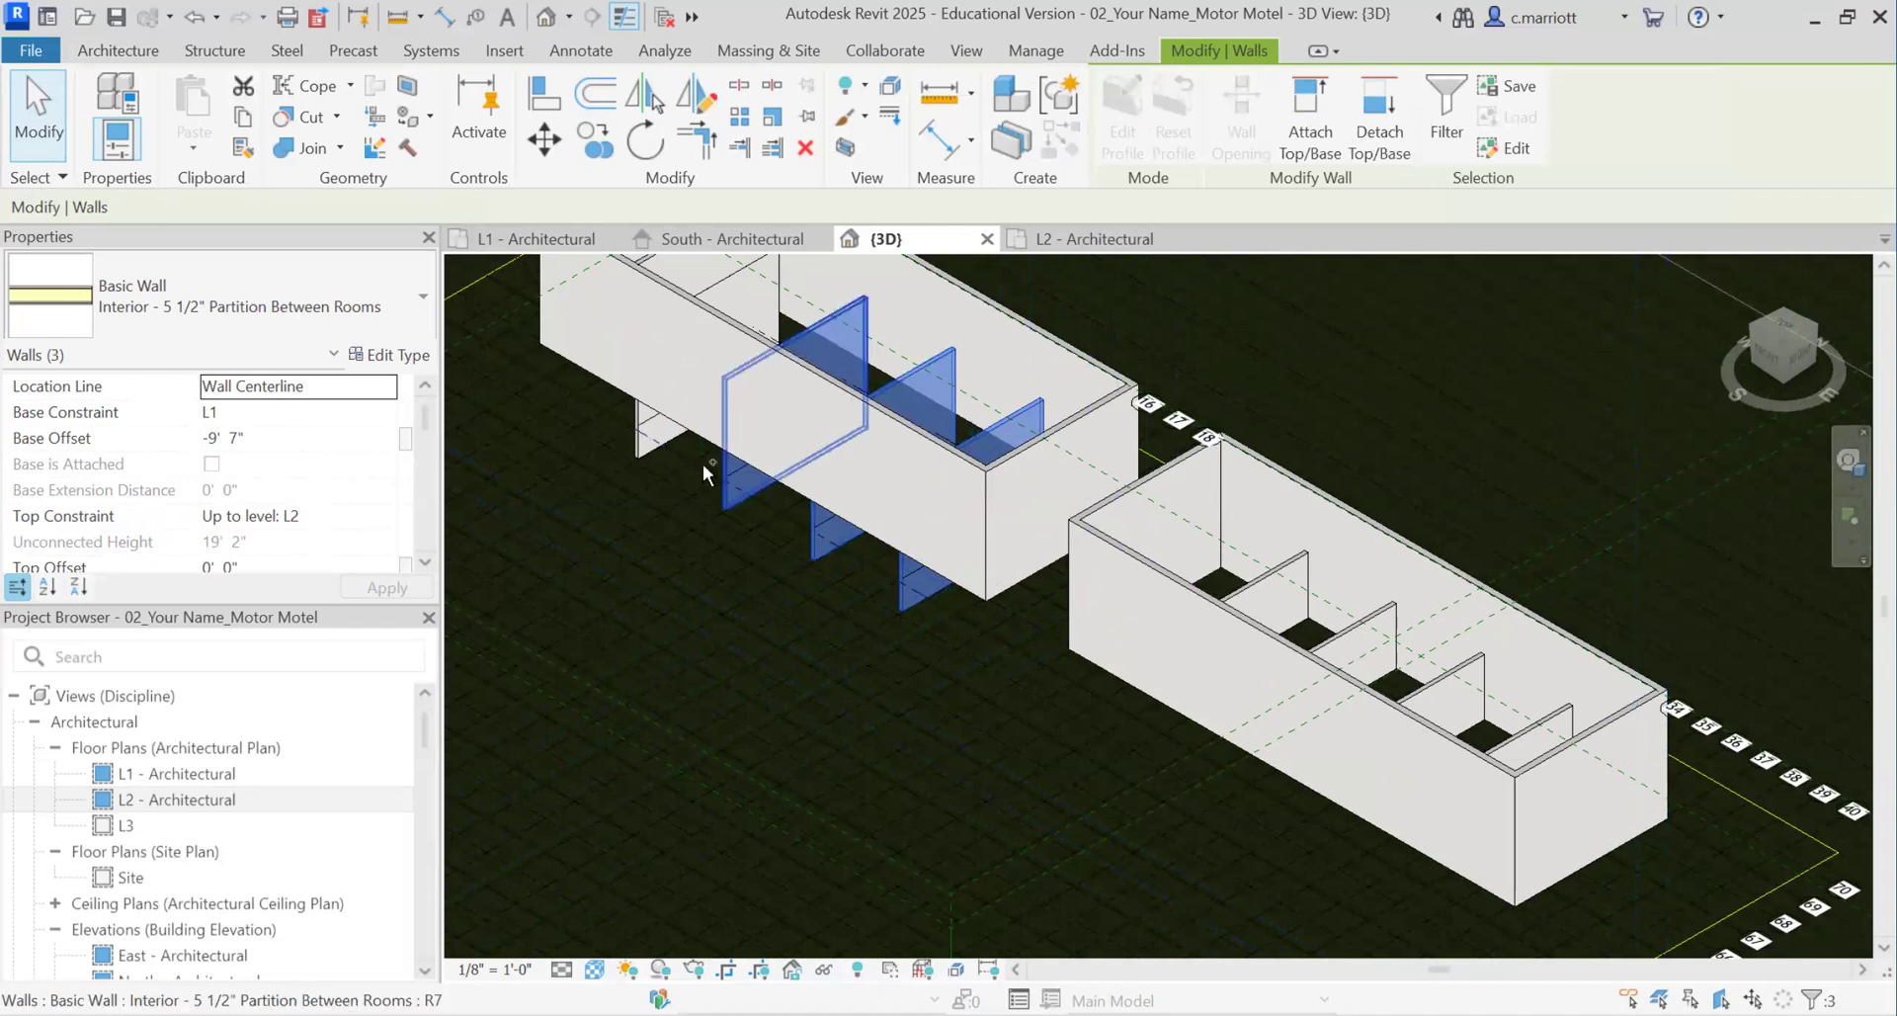
pyautogui.keyDown('ctrl'); pyautogui.click(637, 423); pyautogui.keyUp('ctrl')
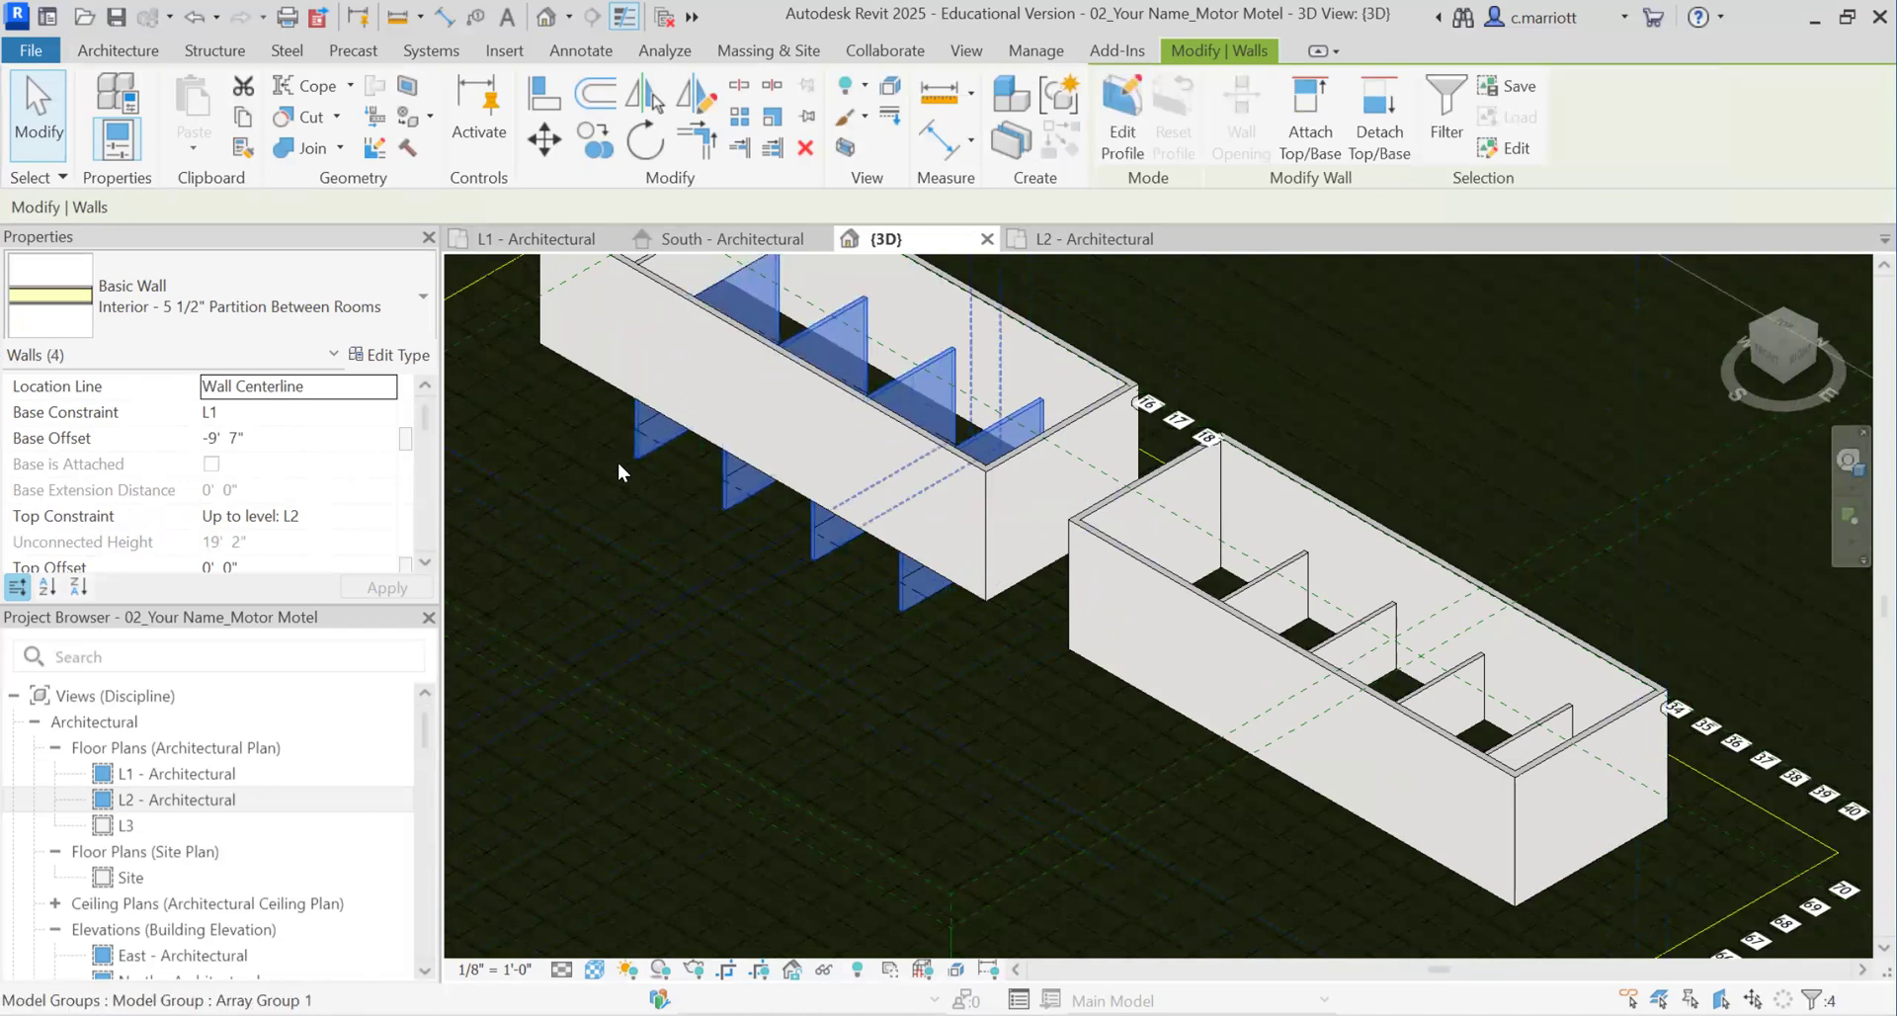
pyautogui.click(263, 440)
pyautogui.write('0')
pyautogui.press('Return')
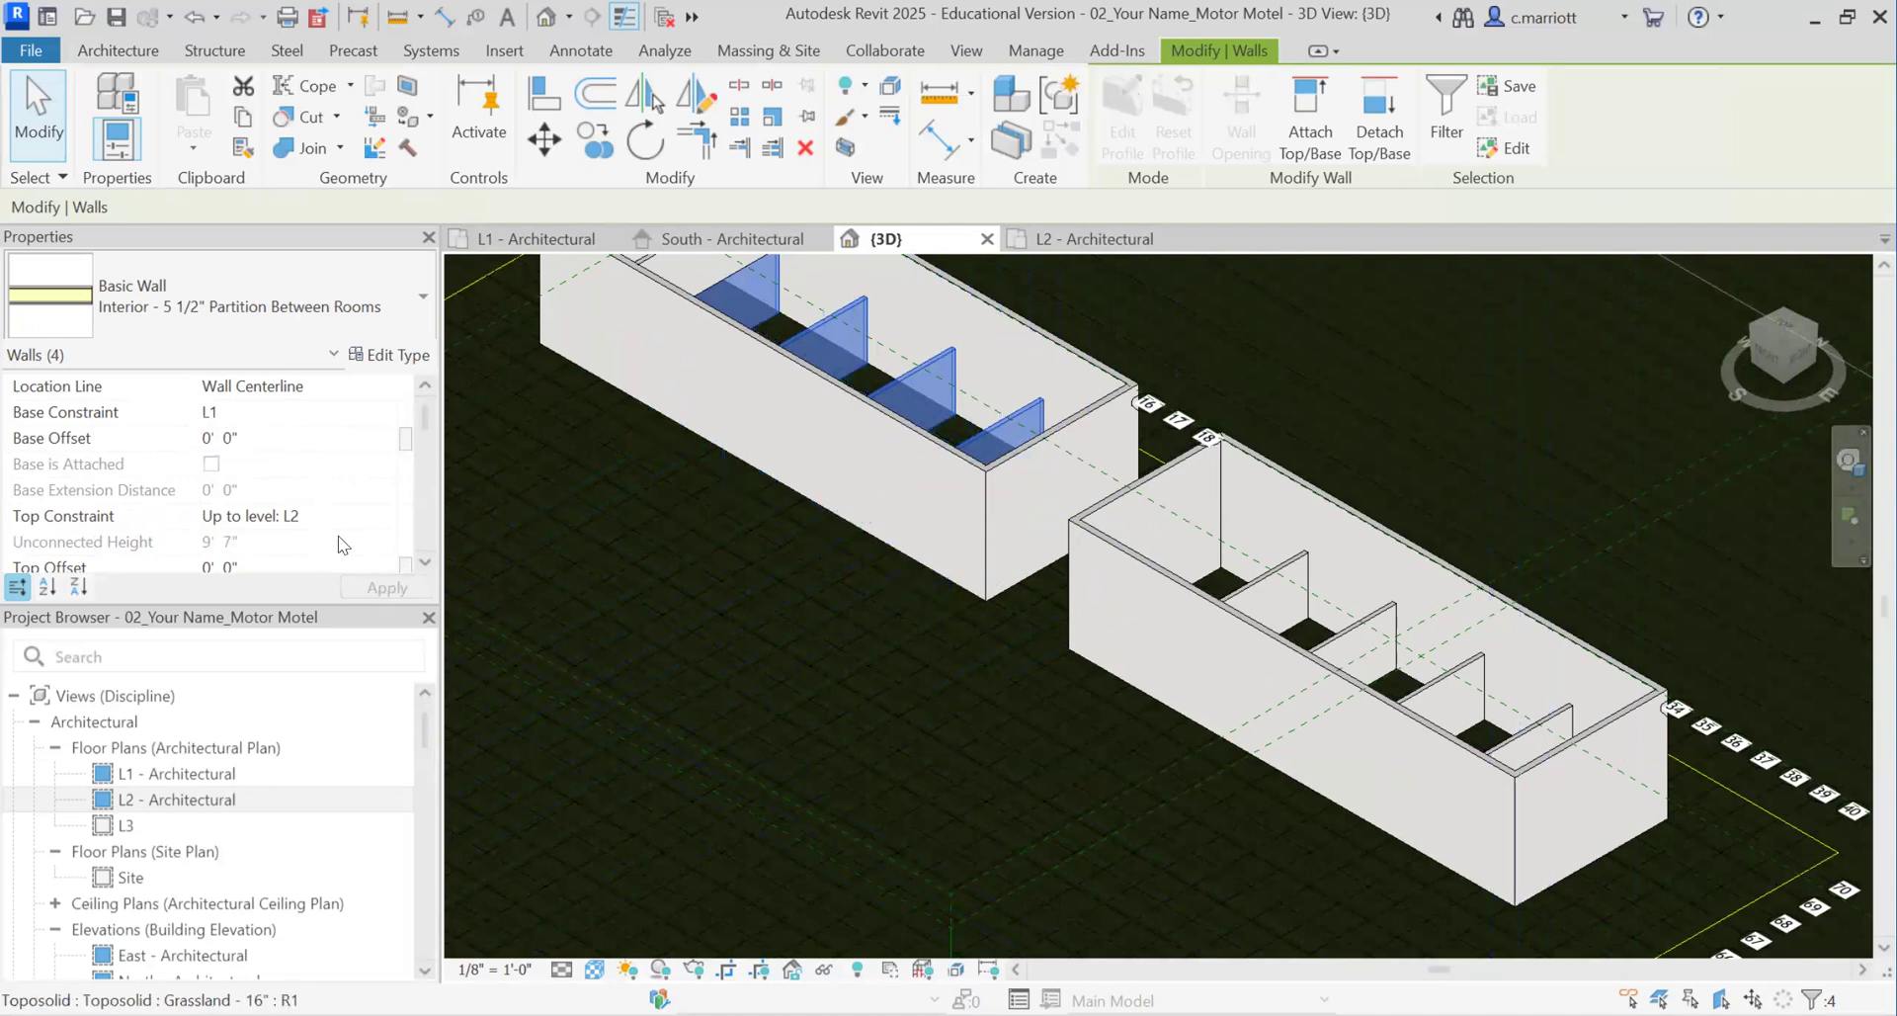
pyautogui.click(715, 592)
pyautogui.press('Escape')
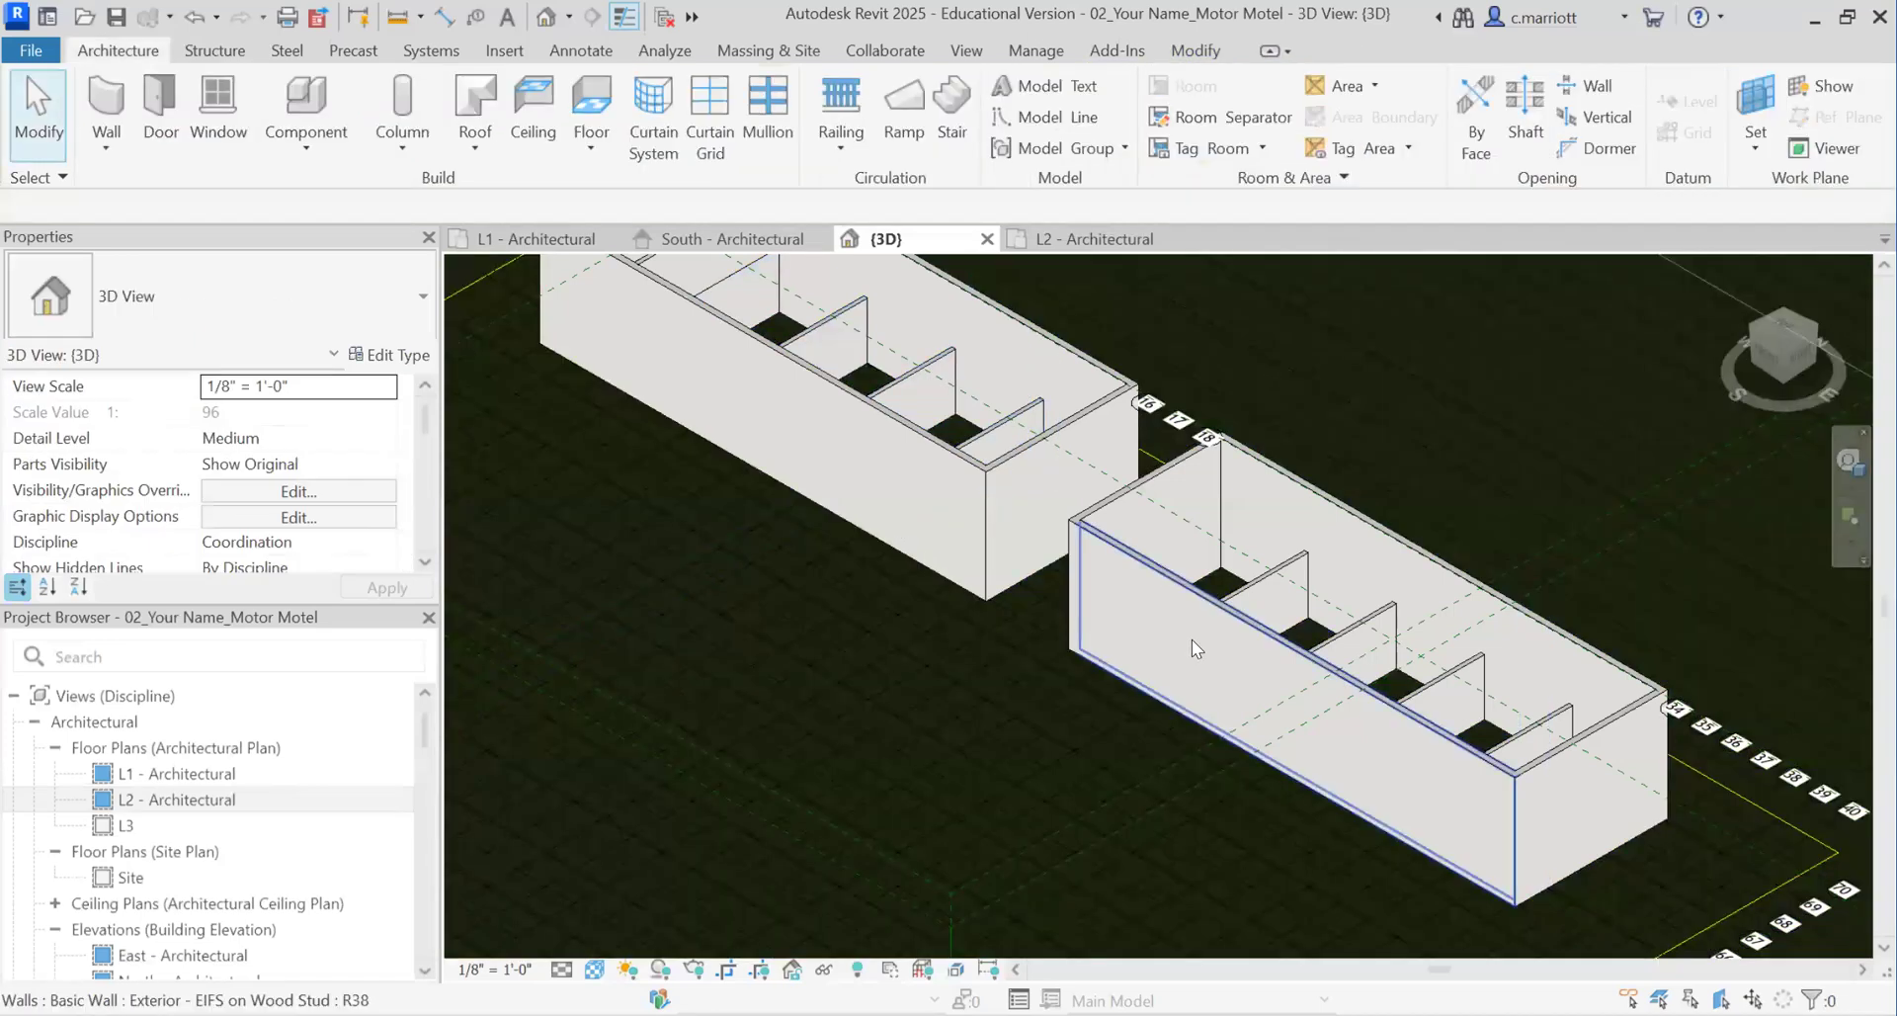
# Step: Check the base and top constraints of the first enclosure's upper-level partition, then examine both enclosures on the site
pyautogui.scroll(-5, 1192, 638)
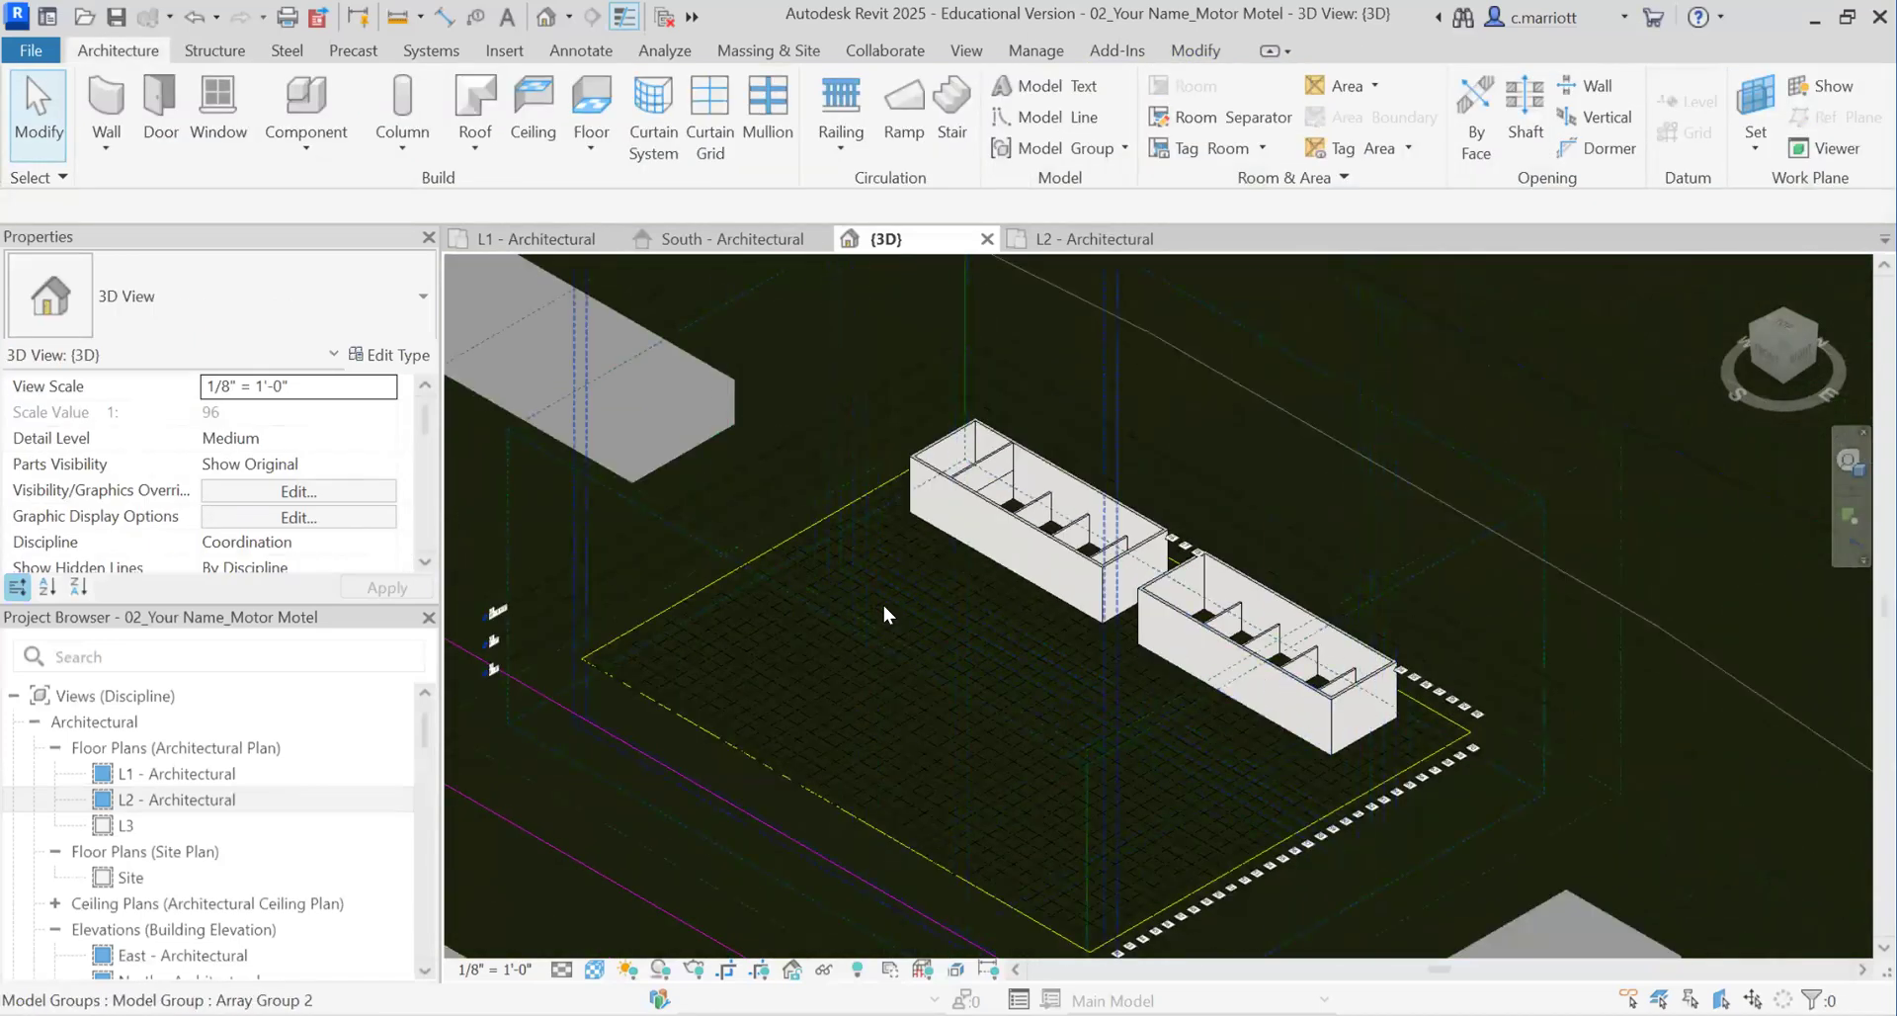
pyautogui.scroll(1, 889, 593)
pyautogui.click(1014, 466)
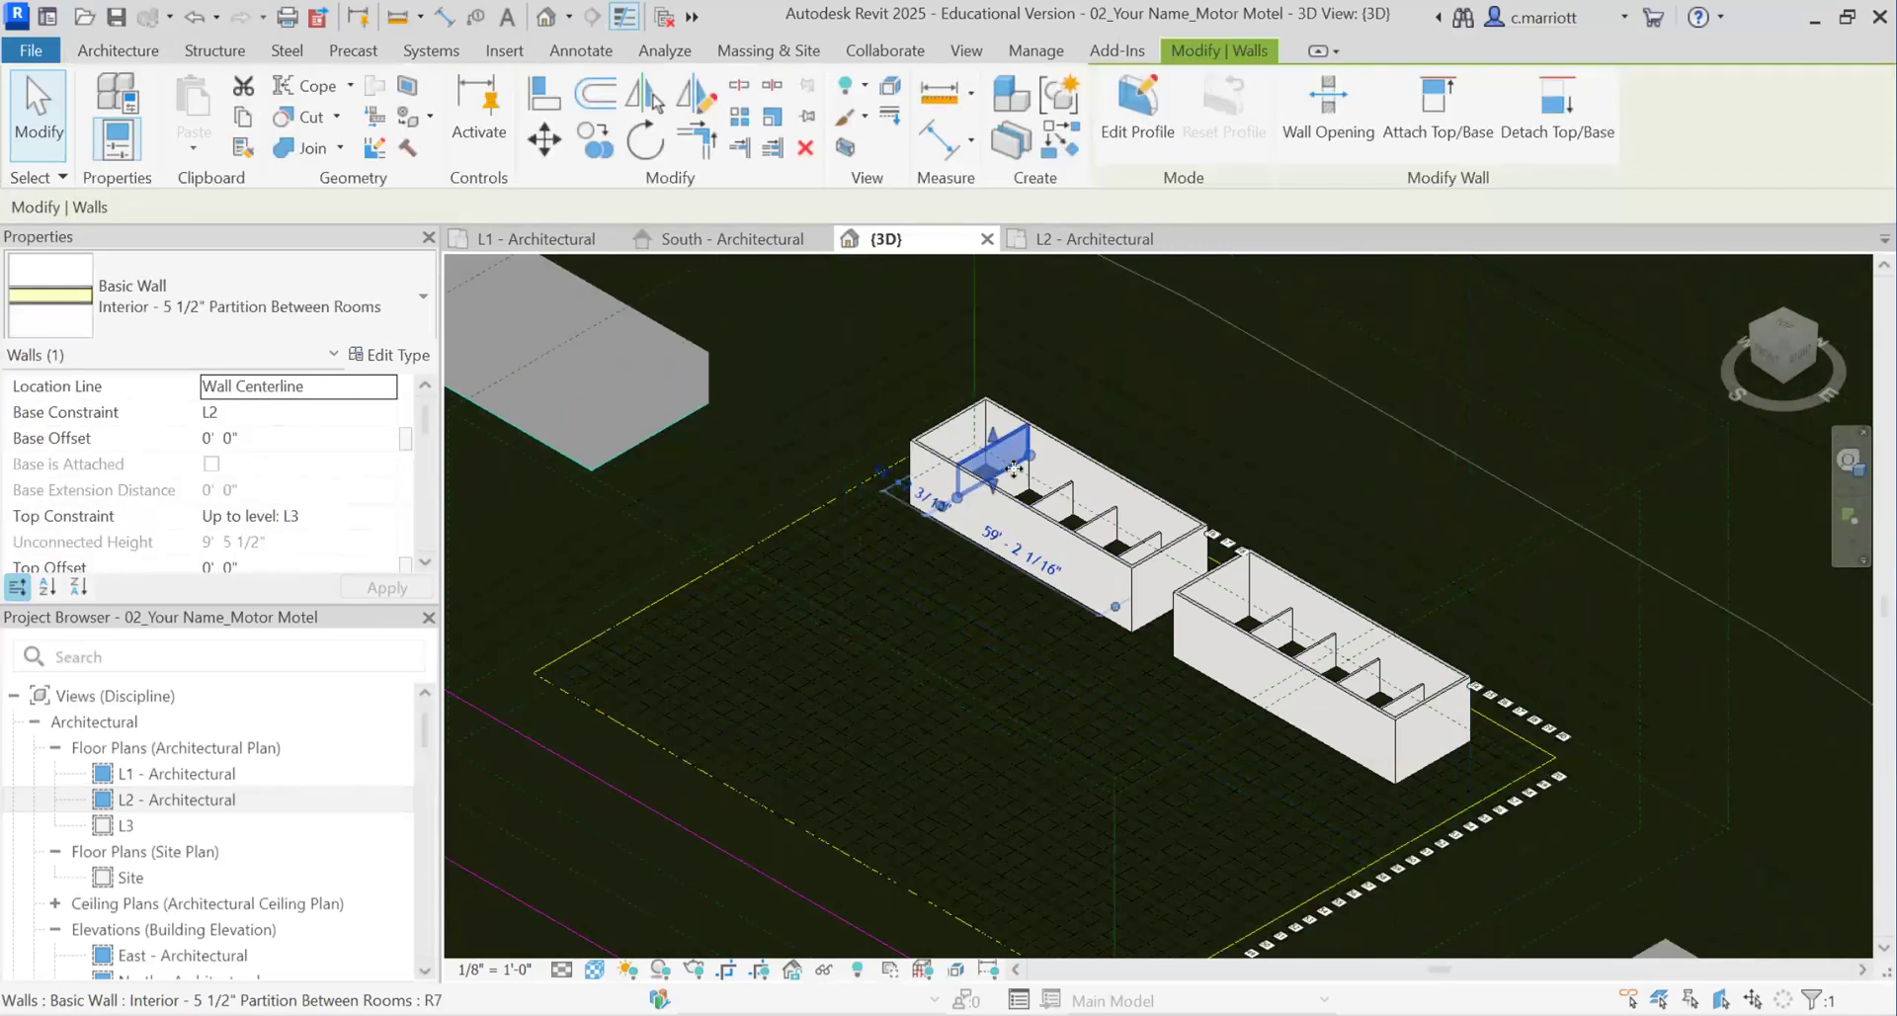
pyautogui.scroll(5, 1014, 468)
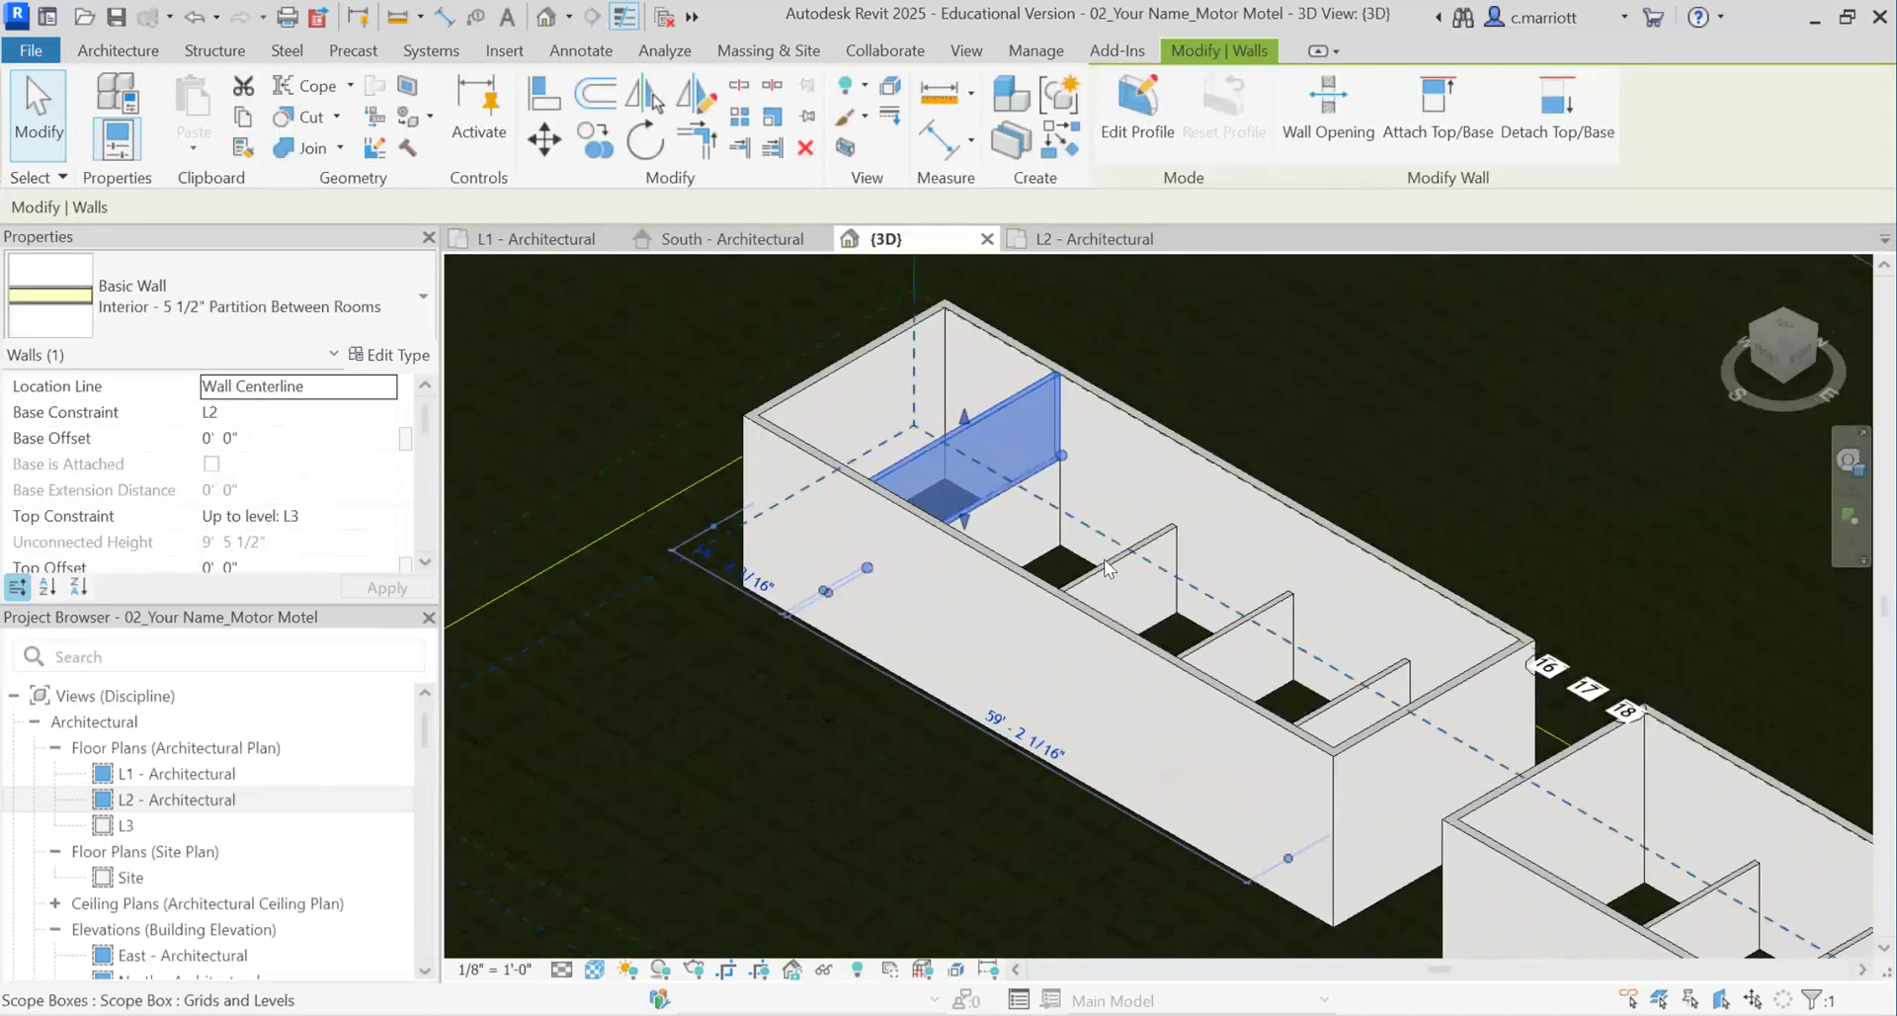
pyautogui.press('Escape')
pyautogui.press('Escape')
pyautogui.scroll(-5, 1023, 501)
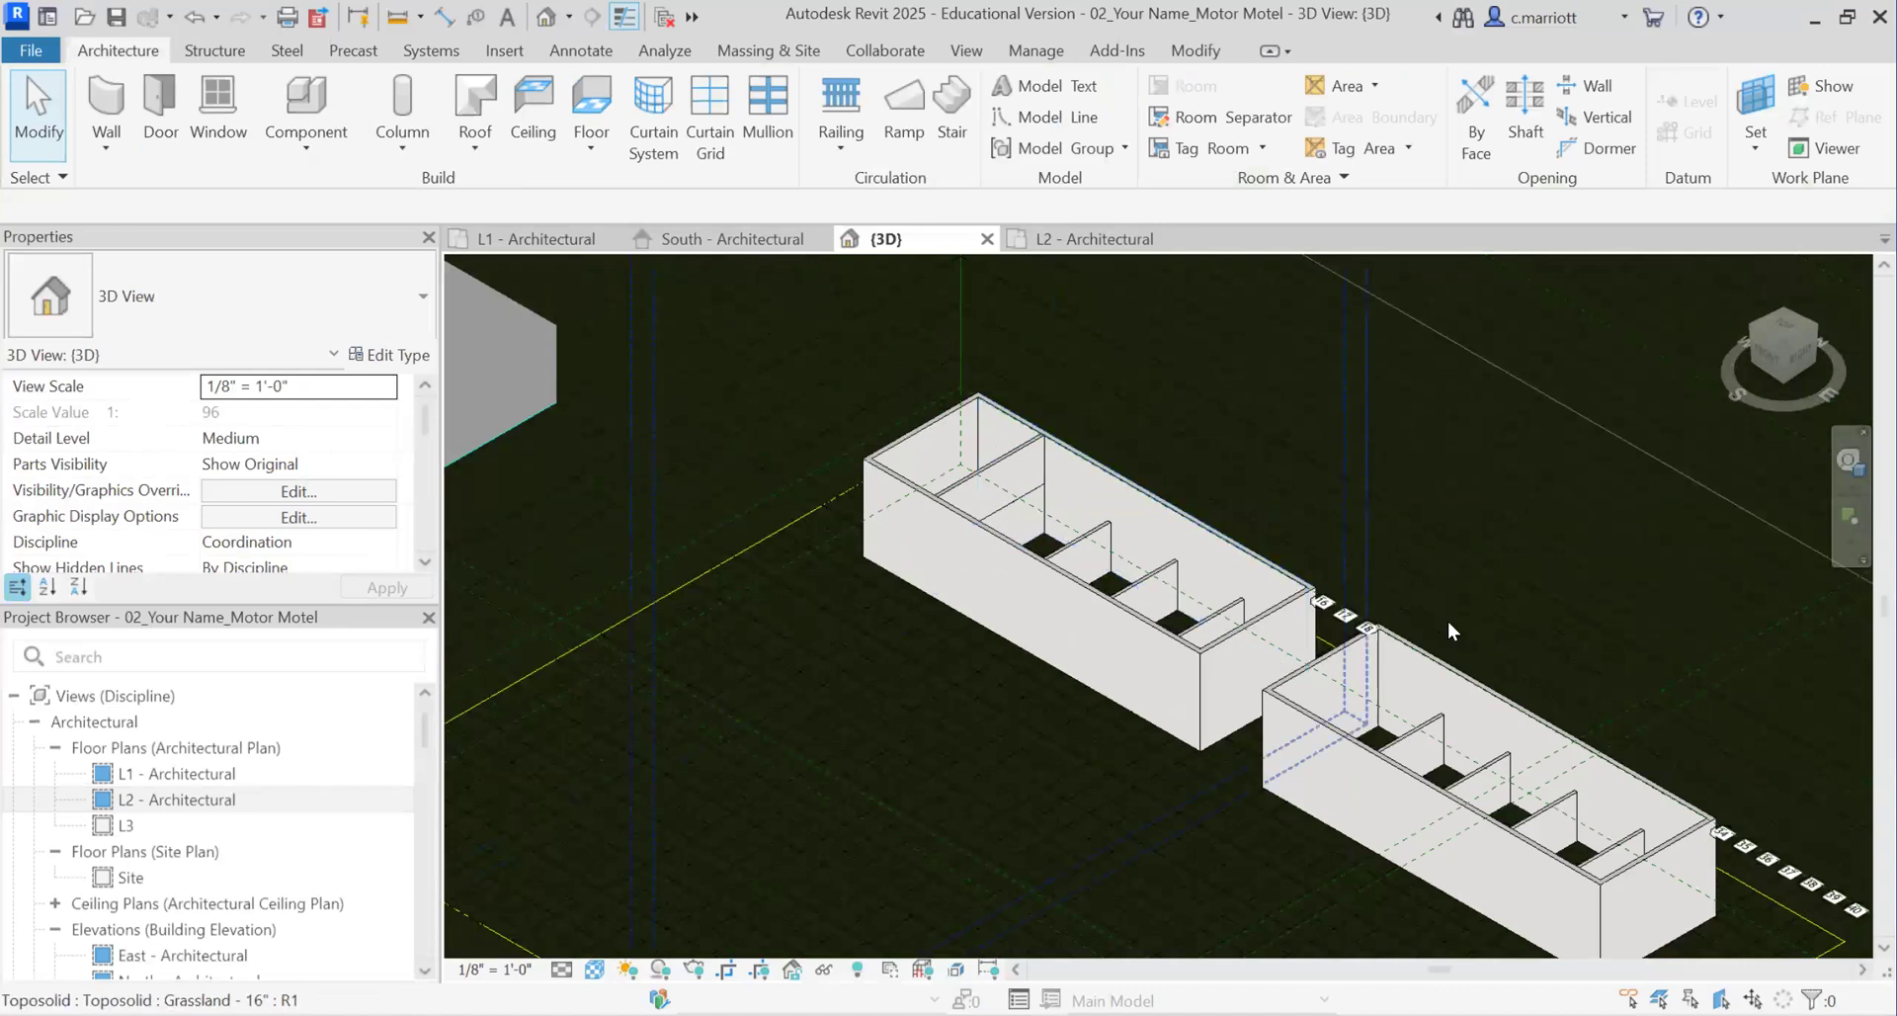
pyautogui.scroll(-5, 1618, 776)
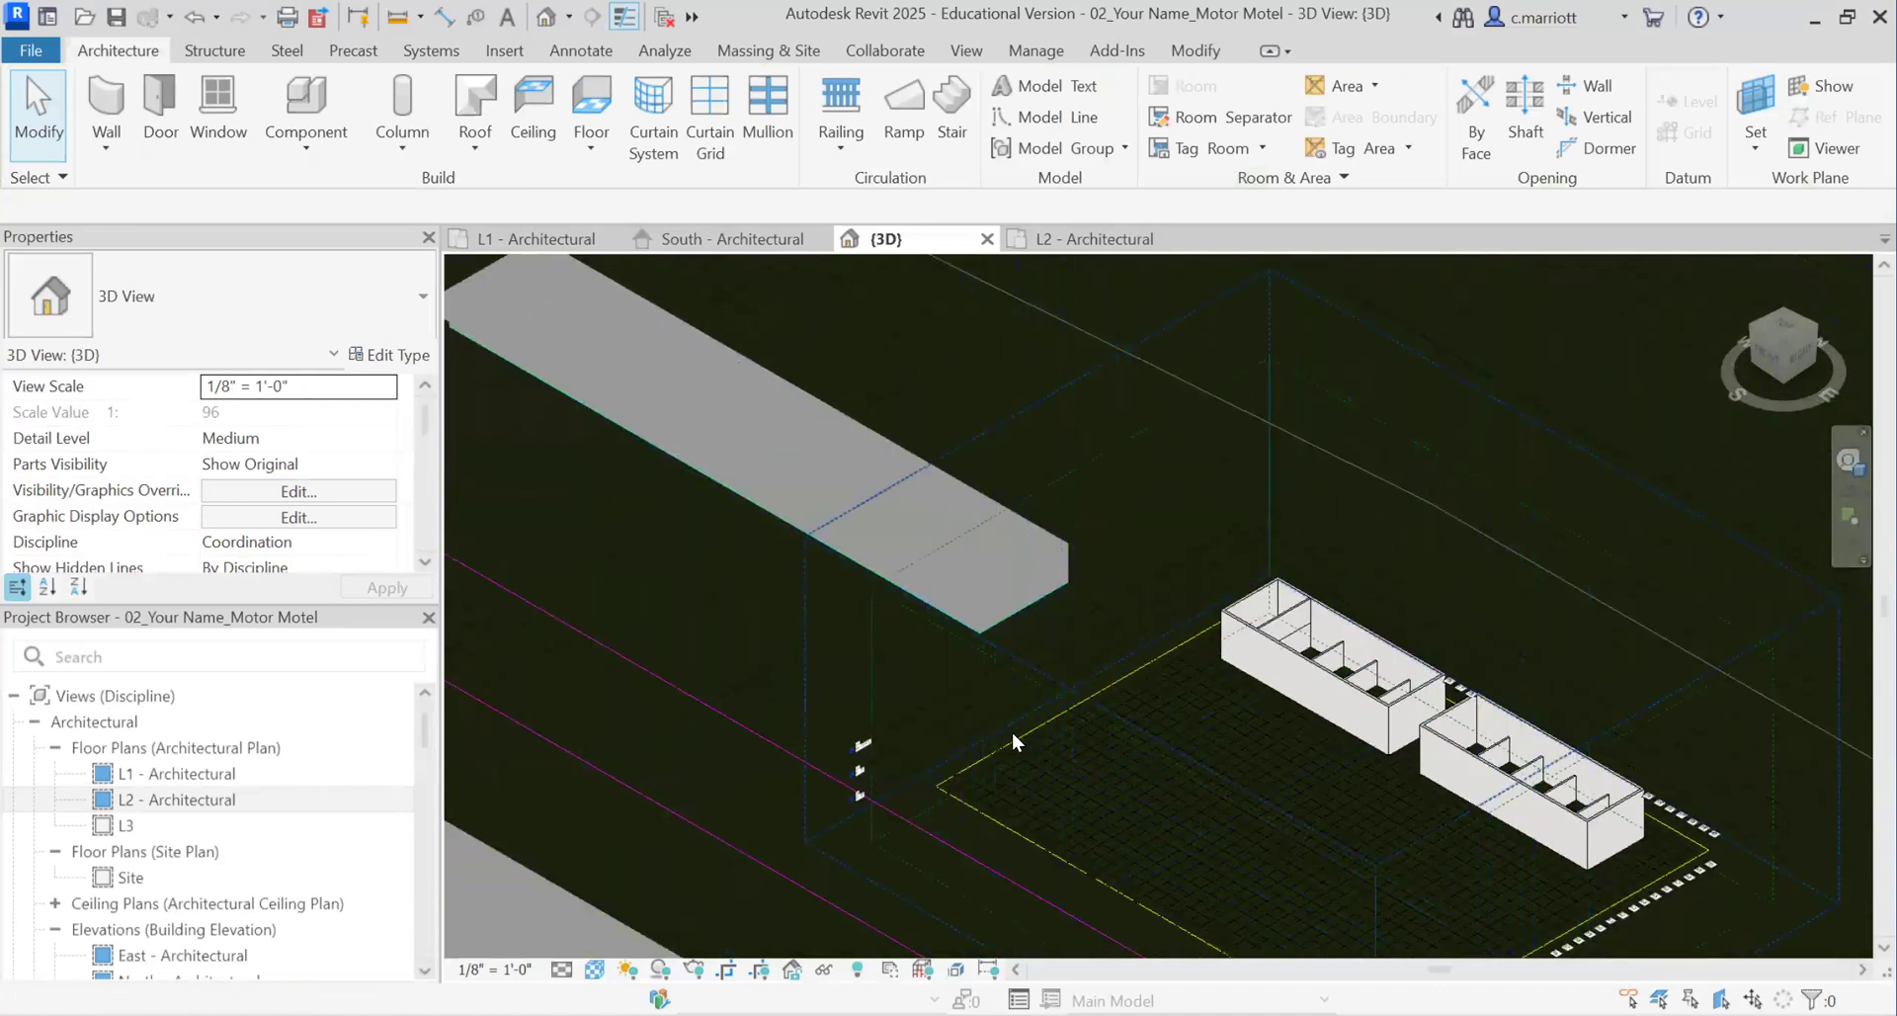
# Step: Open the South - Architectural elevation and examine both enclosures' wall heights against levels L1, L2 and L3
pyautogui.scroll(-5, 247, 840)
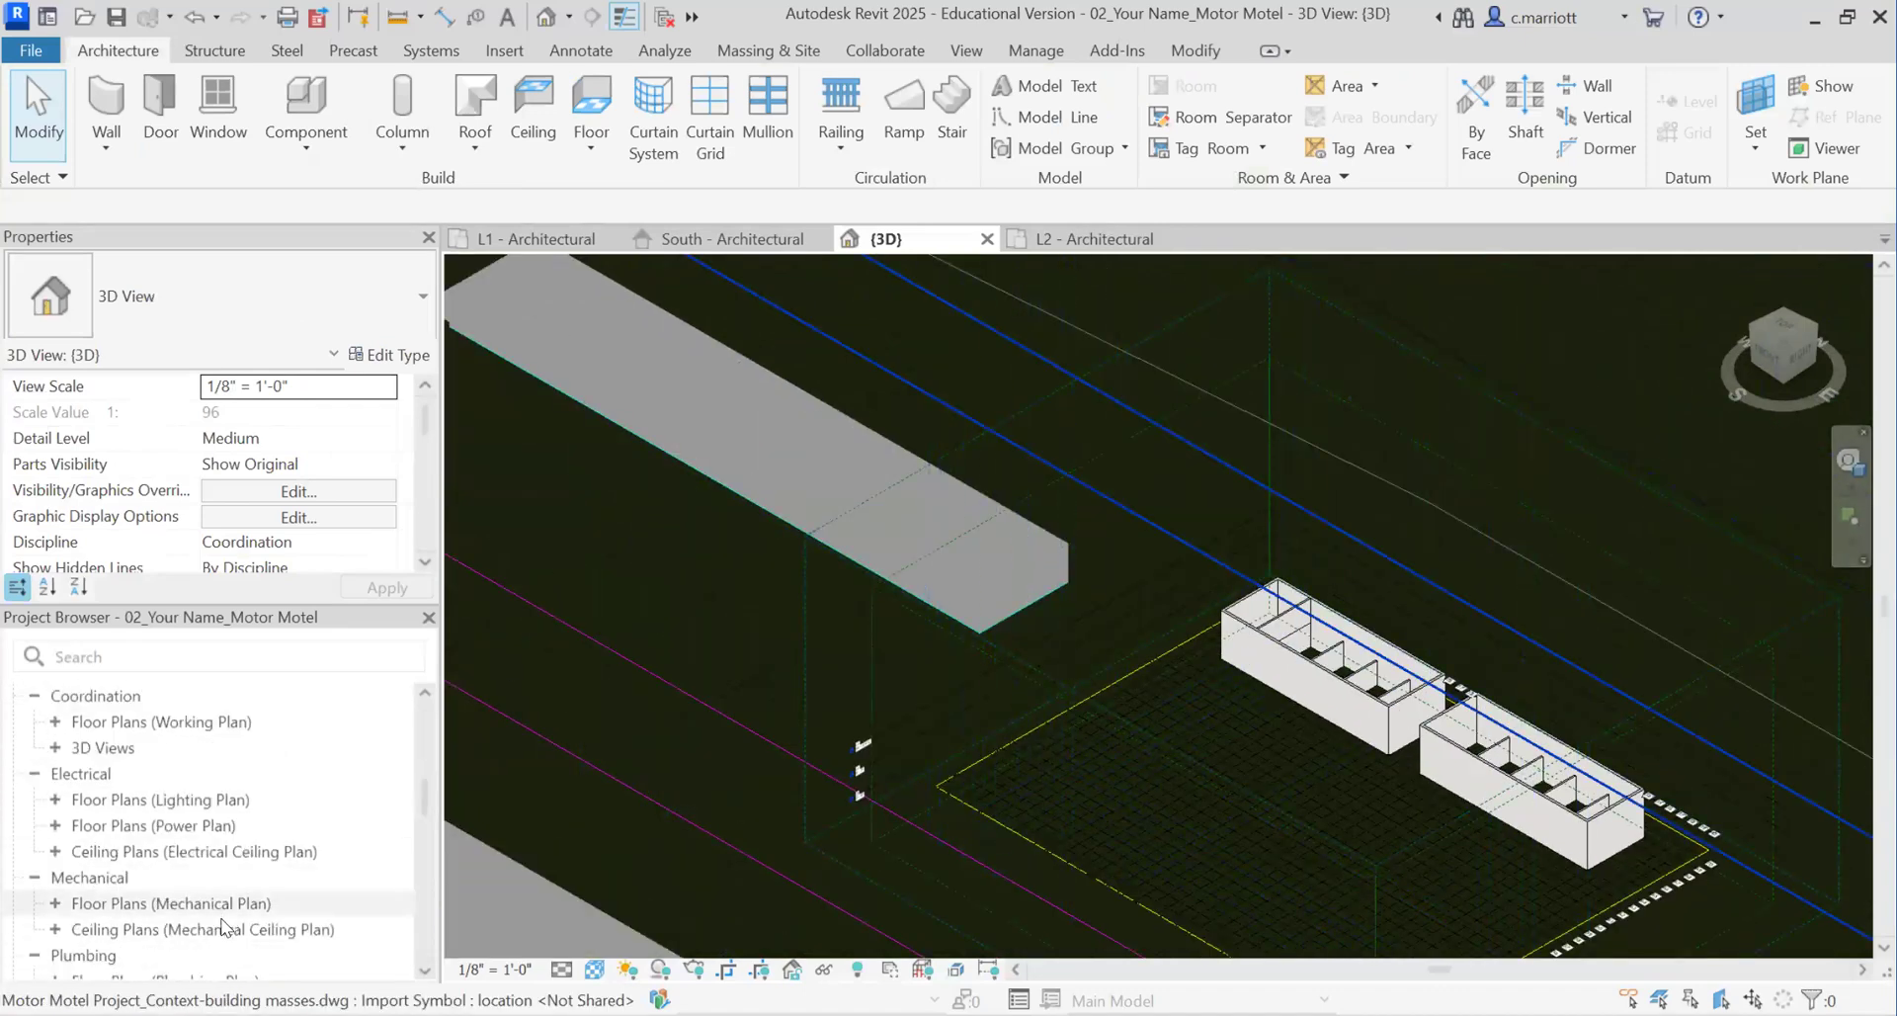
pyautogui.scroll(-2, 181, 883)
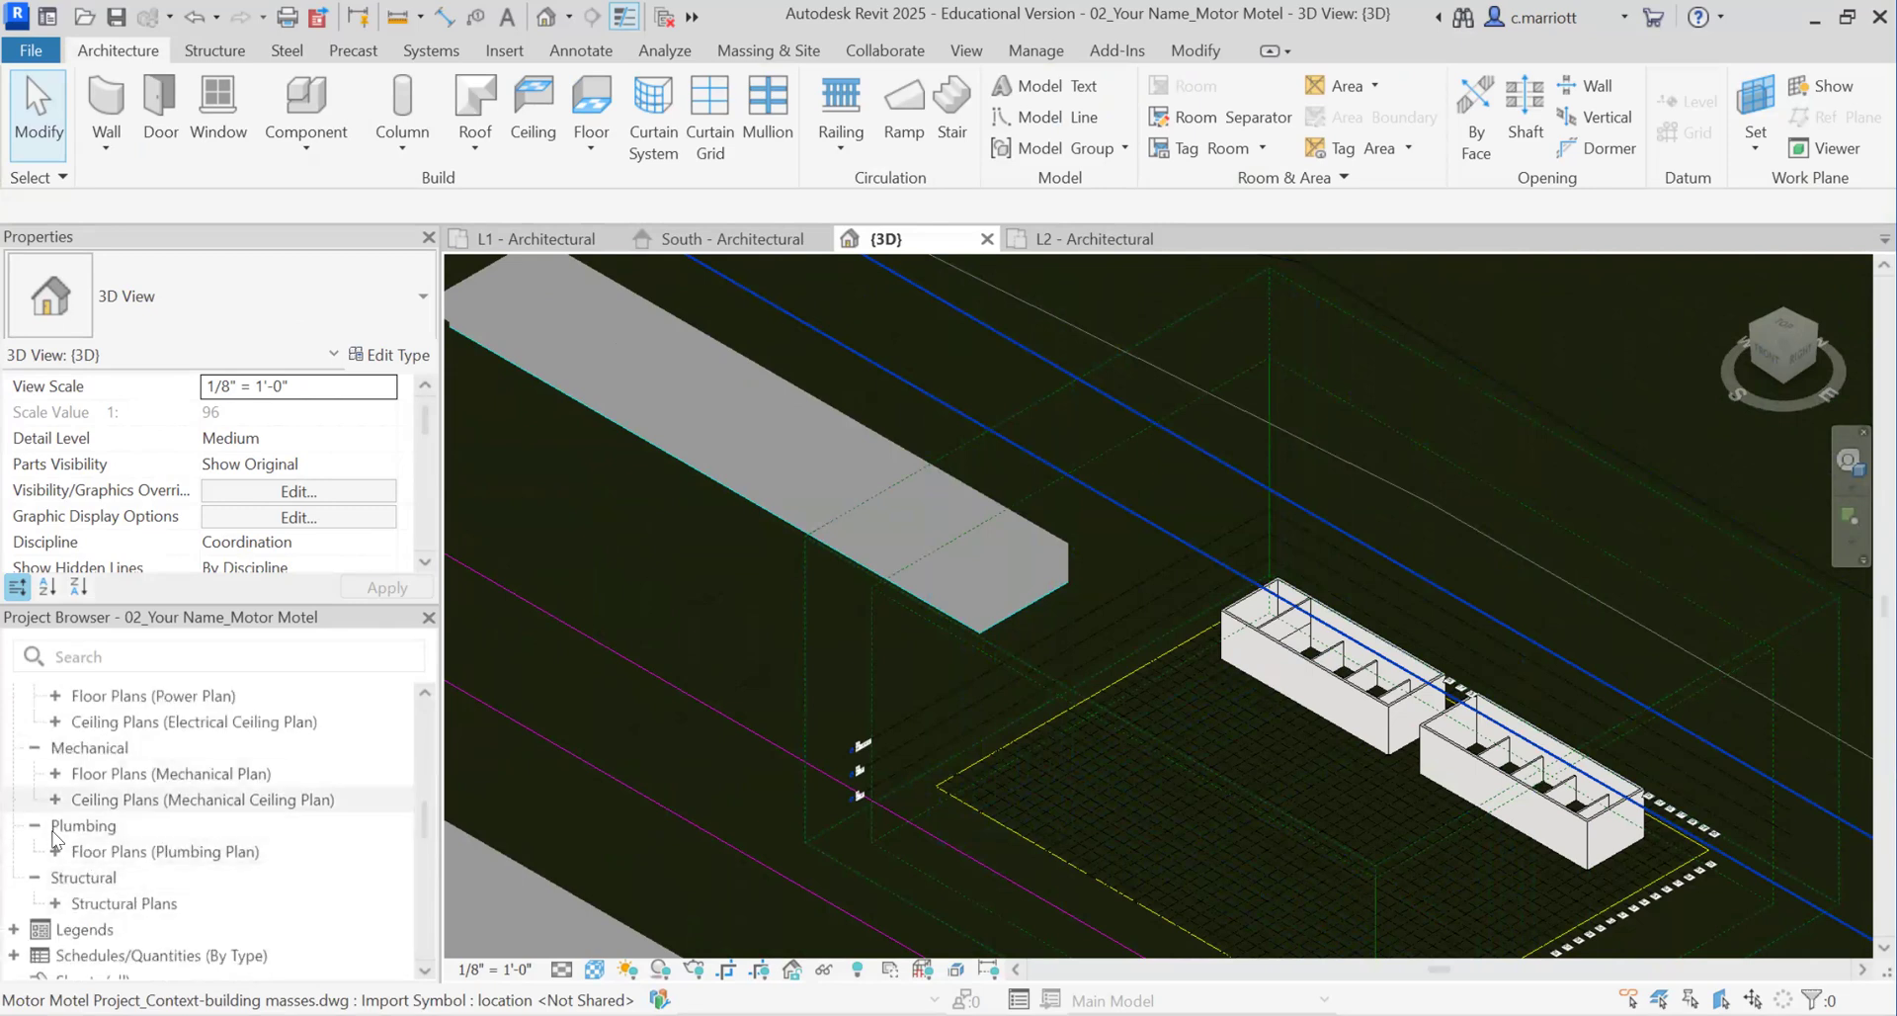
pyautogui.scroll(5, 56, 857)
pyautogui.scroll(3, 61, 856)
pyautogui.scroll(-5, 62, 856)
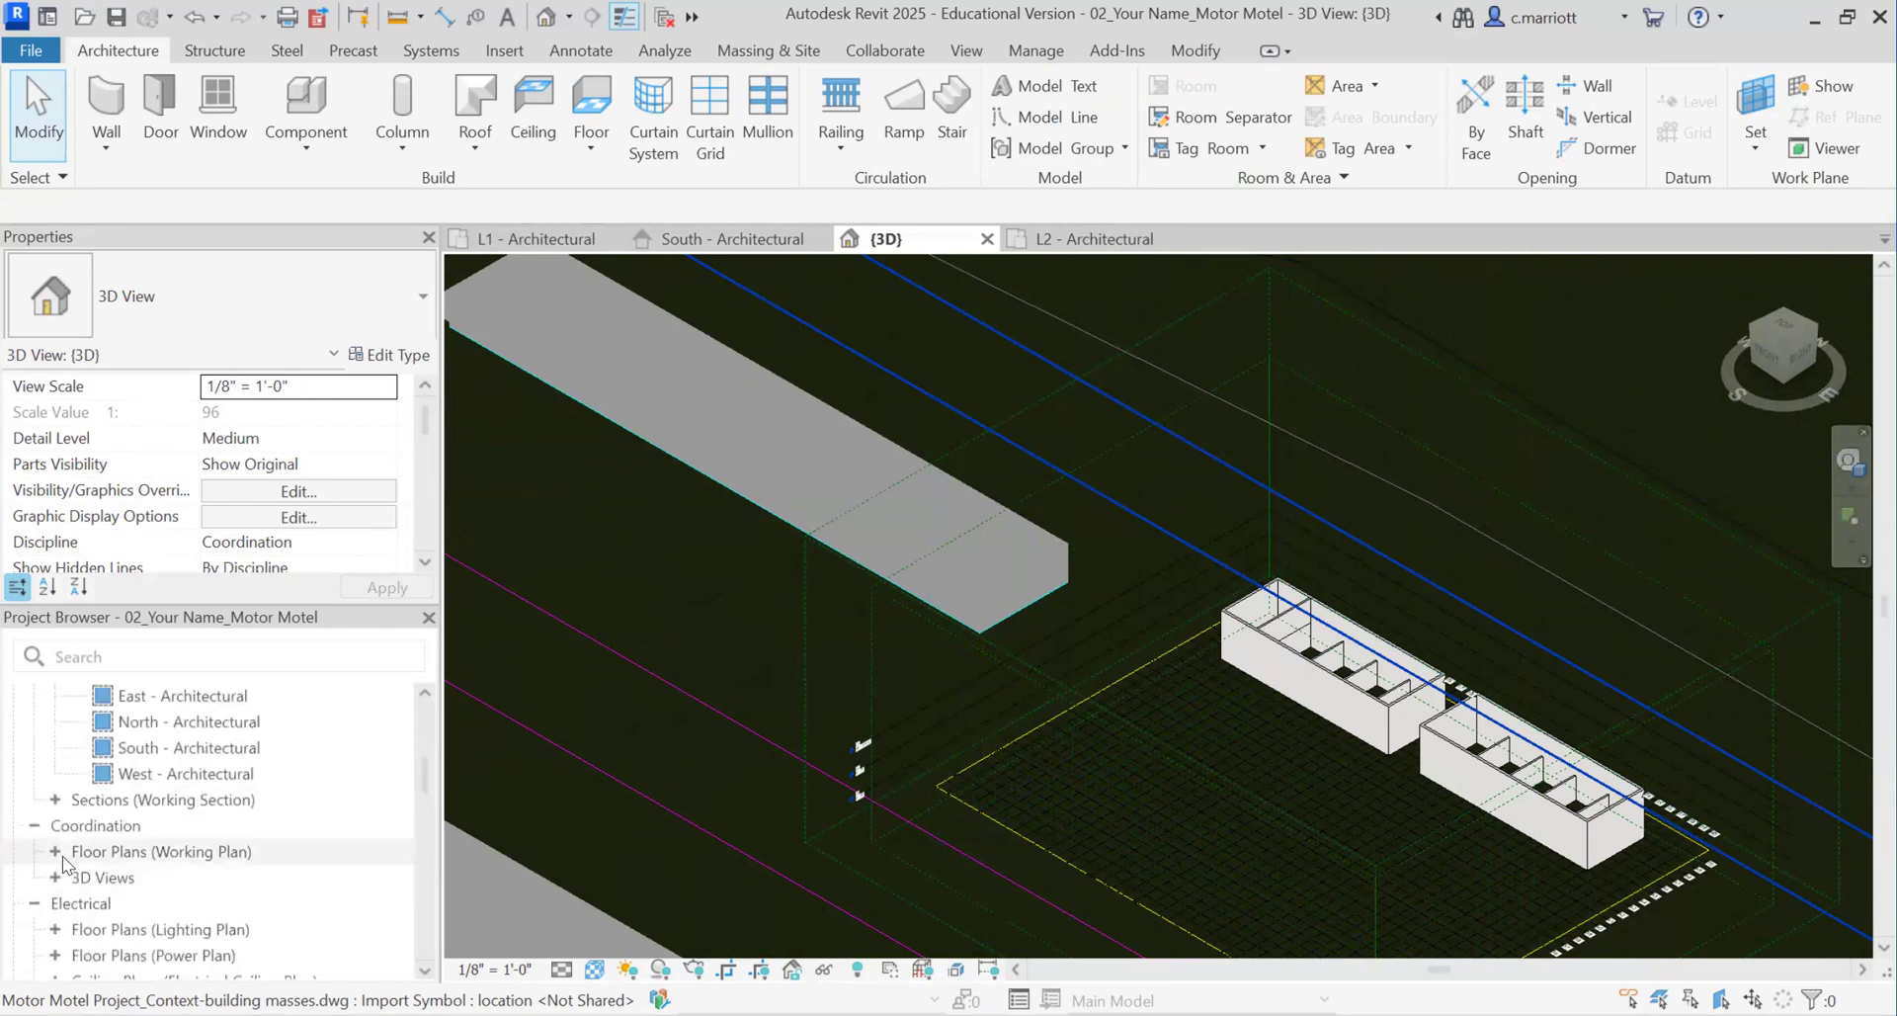
pyautogui.scroll(3, 69, 846)
pyautogui.doubleClick(188, 877)
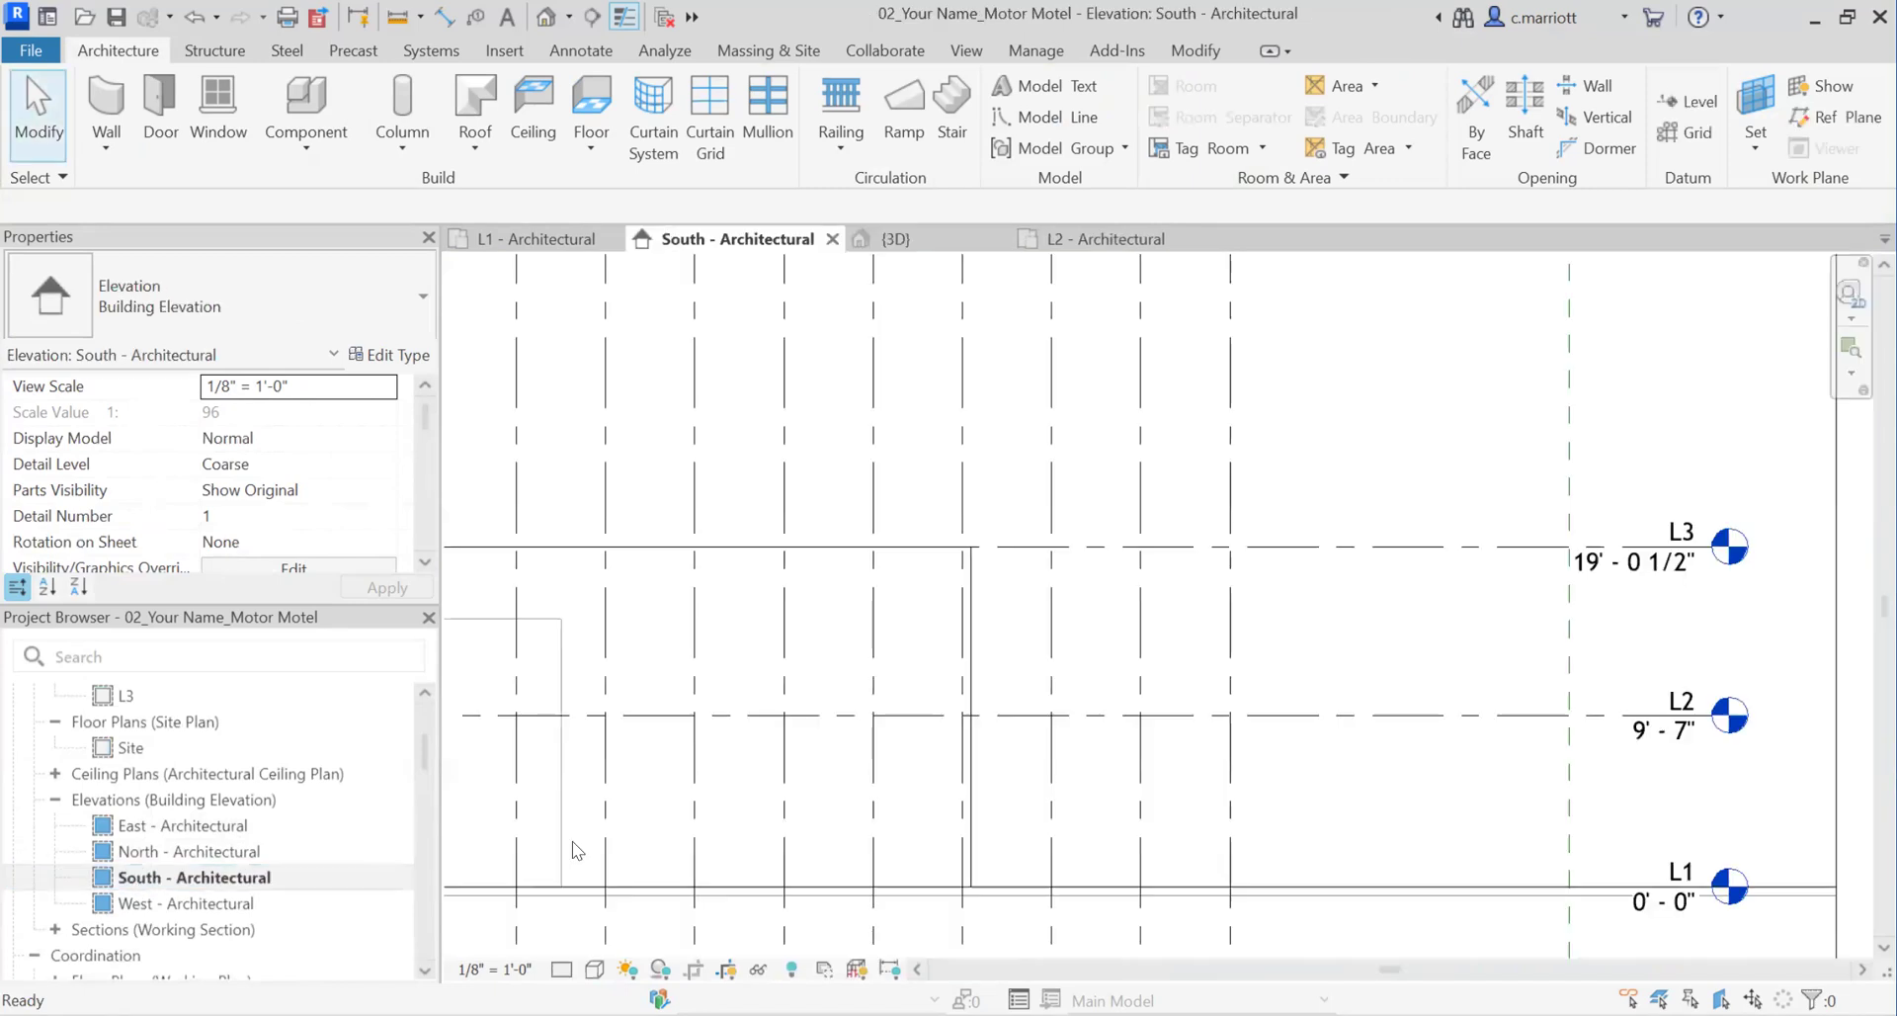
pyautogui.scroll(-3, 969, 717)
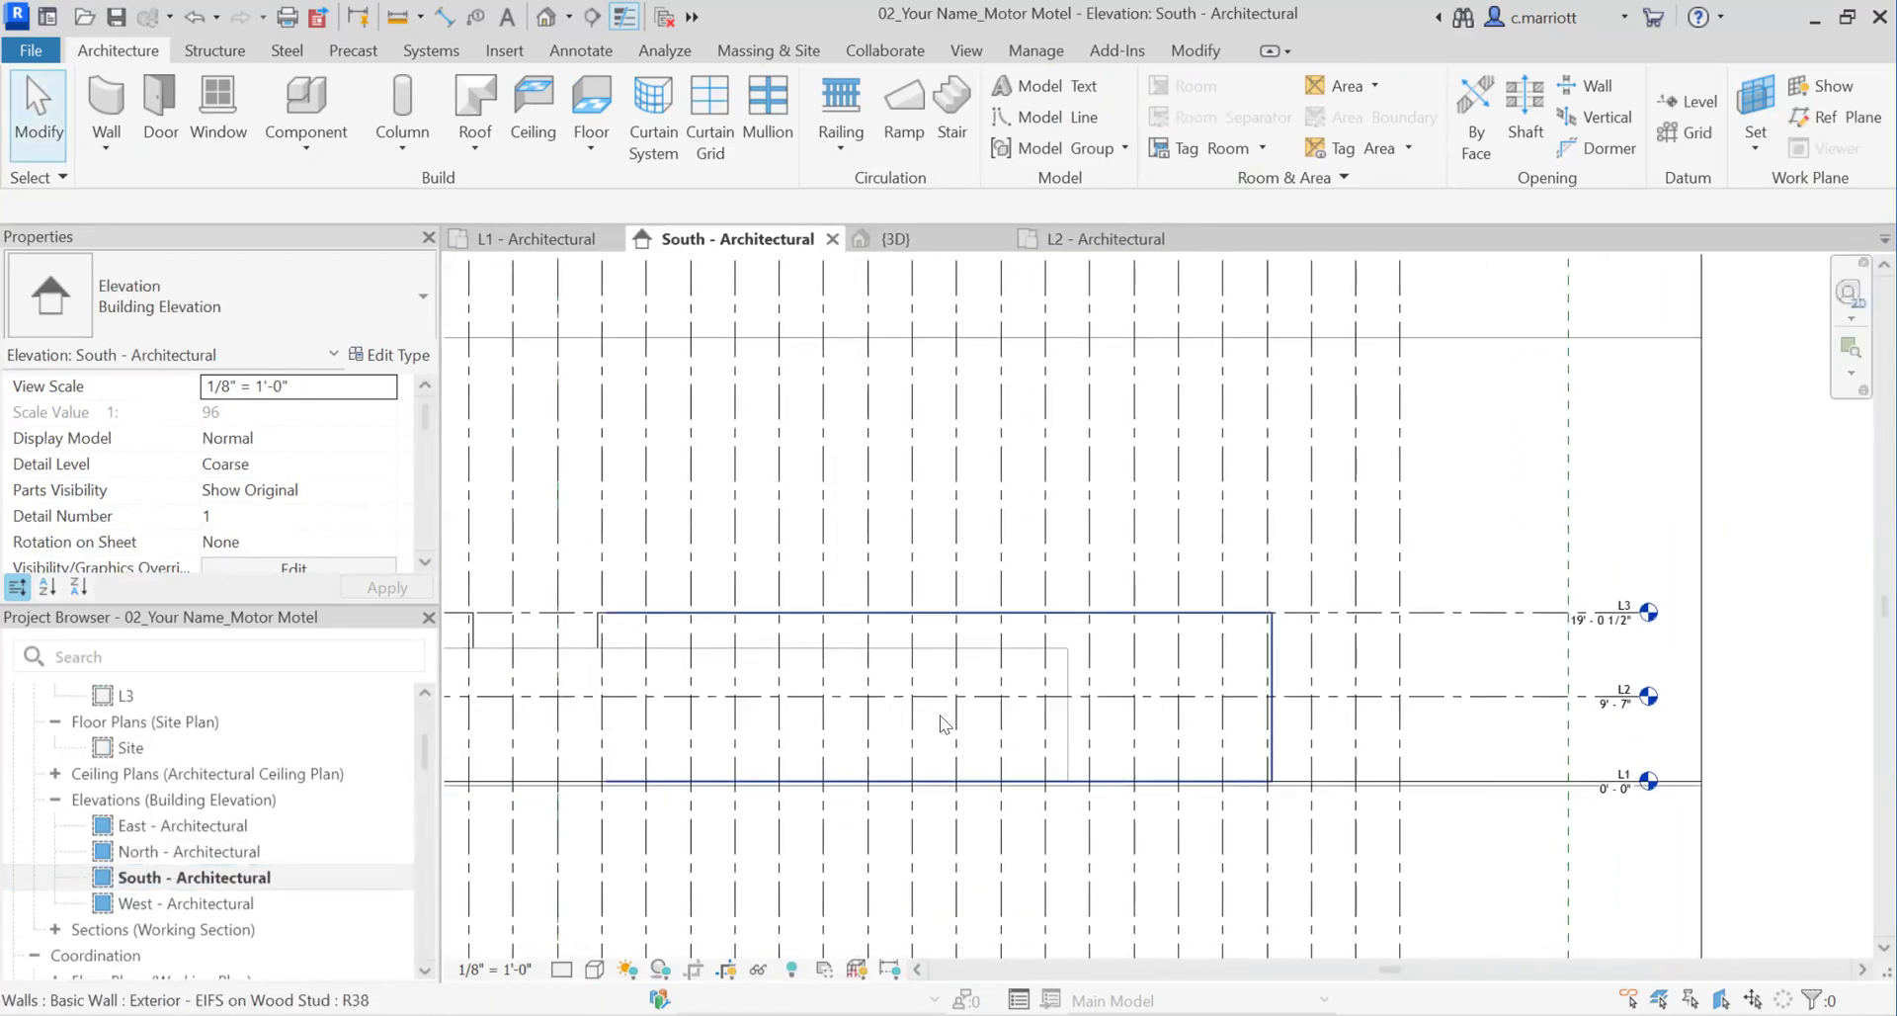
pyautogui.moveTo(945, 720); pyautogui.dragTo(1296, 690, button='middle')
pyautogui.scroll(-3, 974, 730)
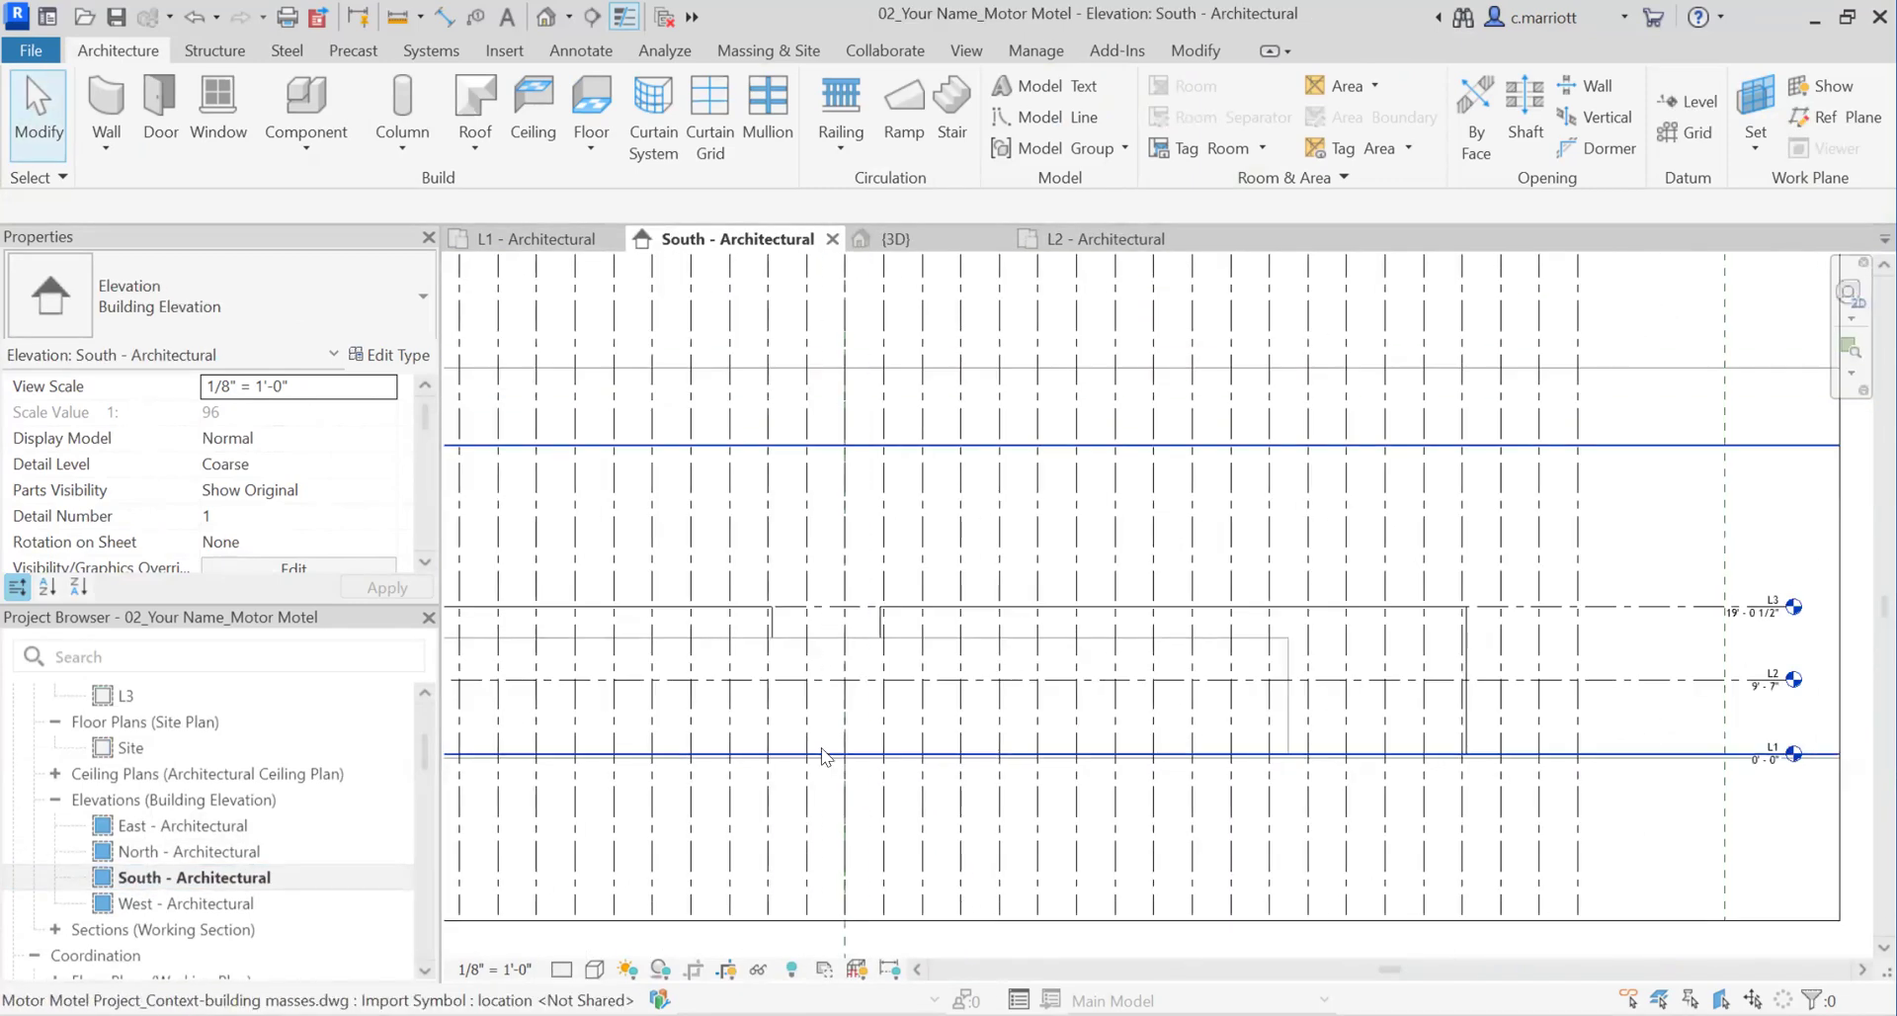
pyautogui.moveTo(974, 731); pyautogui.dragTo(1240, 691, button='middle')
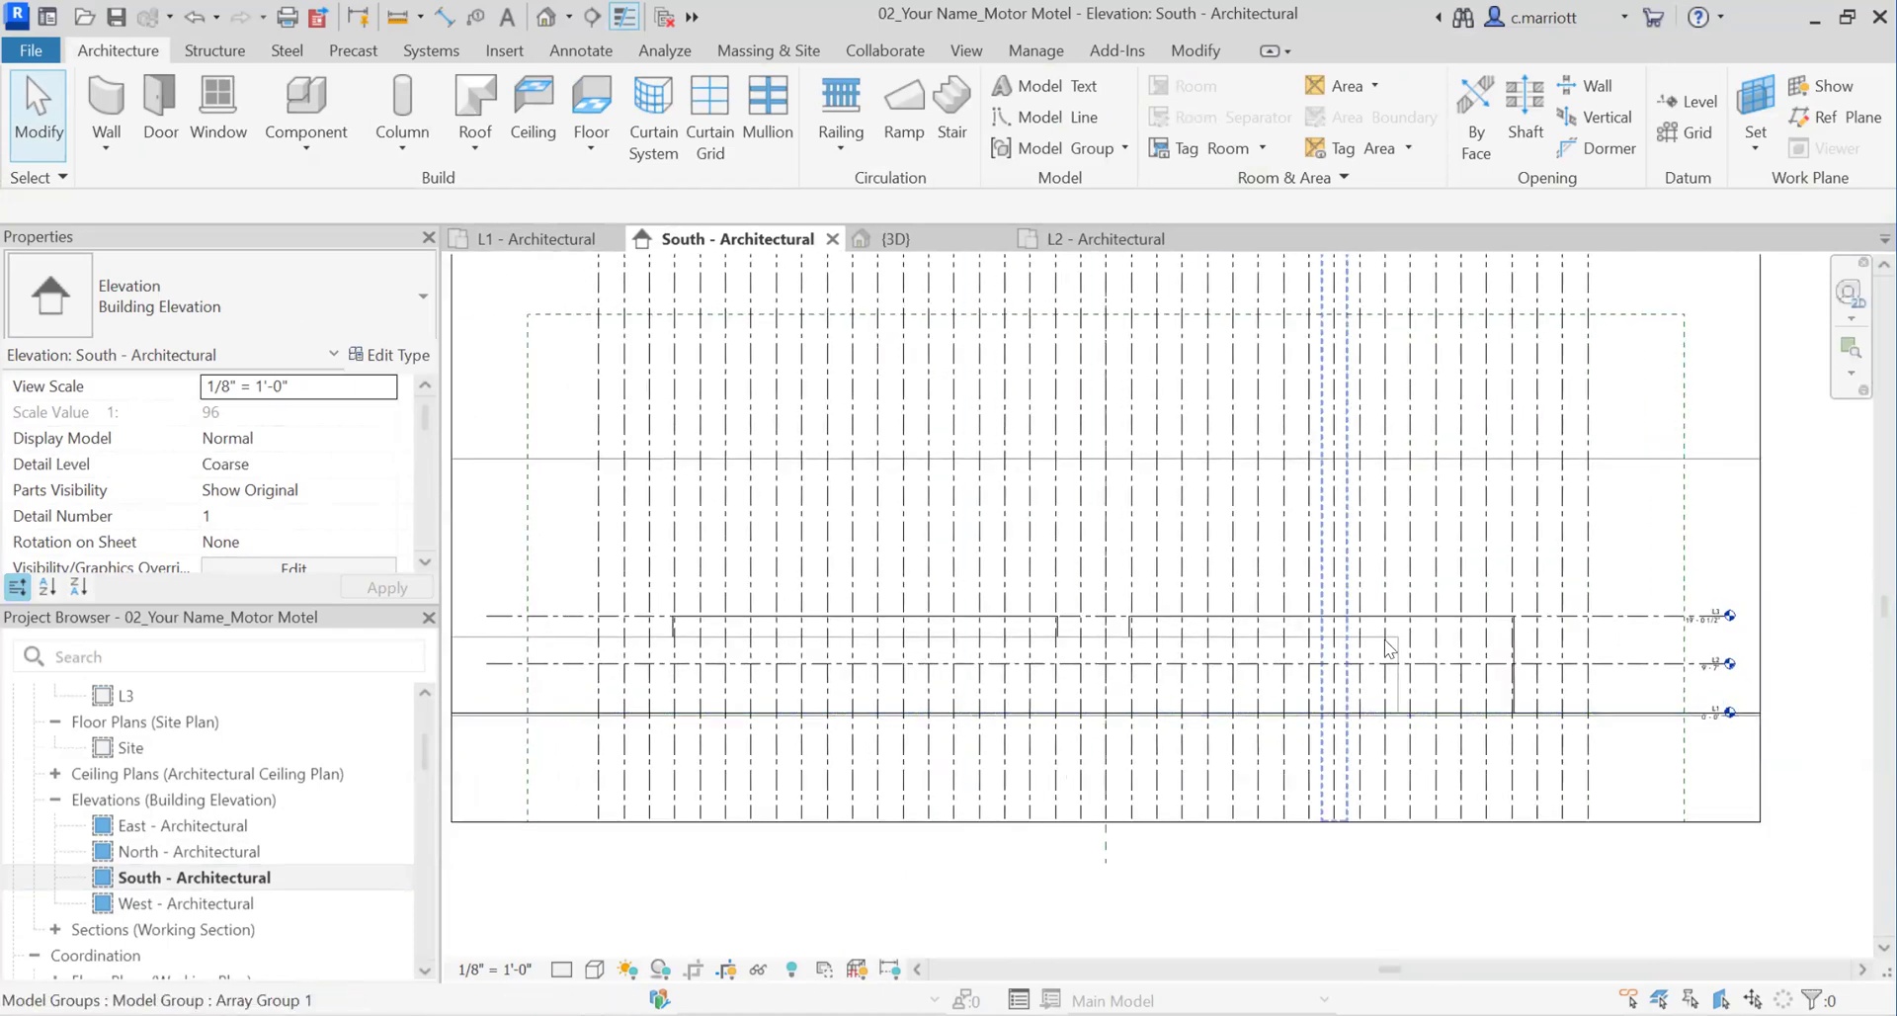
pyautogui.scroll(1, 1498, 641)
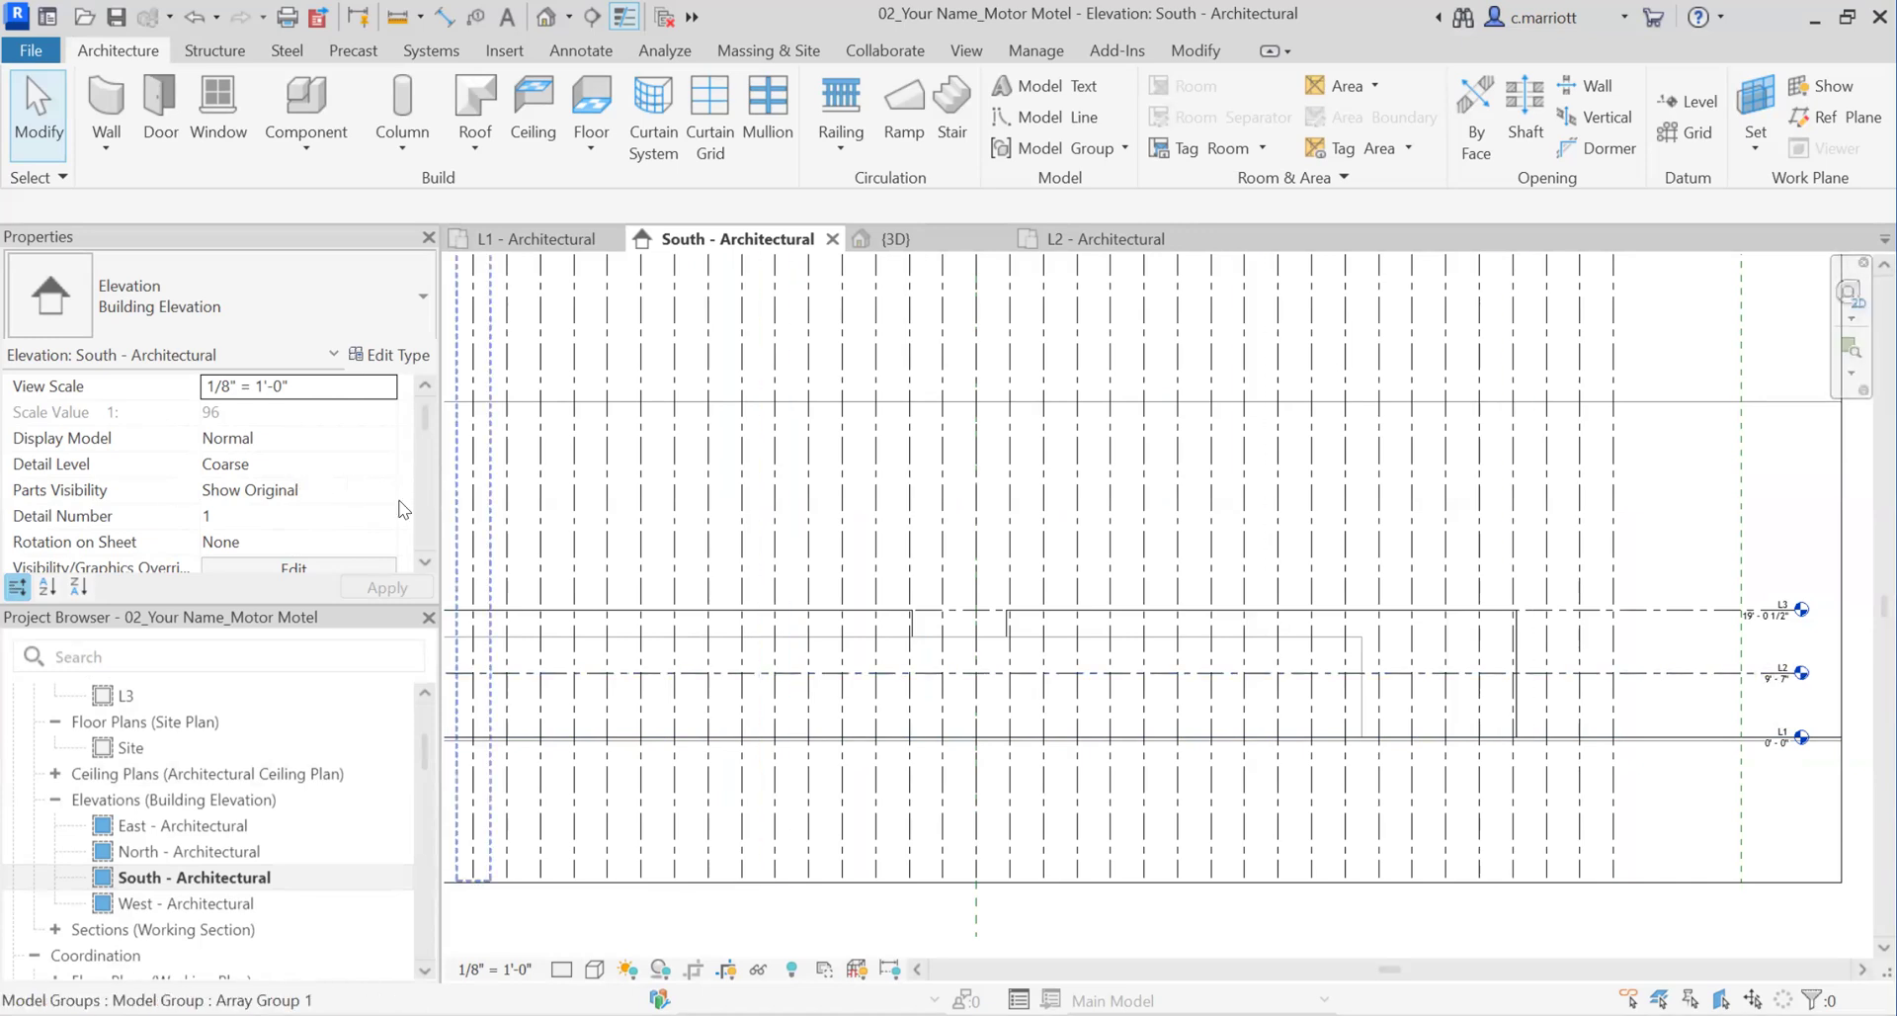
# Step: Return to the L1 - Architectural floor plan and focus on the first enclosure between grid lines 4 and 19
pyautogui.click(427, 710)
pyautogui.scroll(2, 427, 710)
pyautogui.doubleClick(181, 775)
pyautogui.scroll(5, 736, 667)
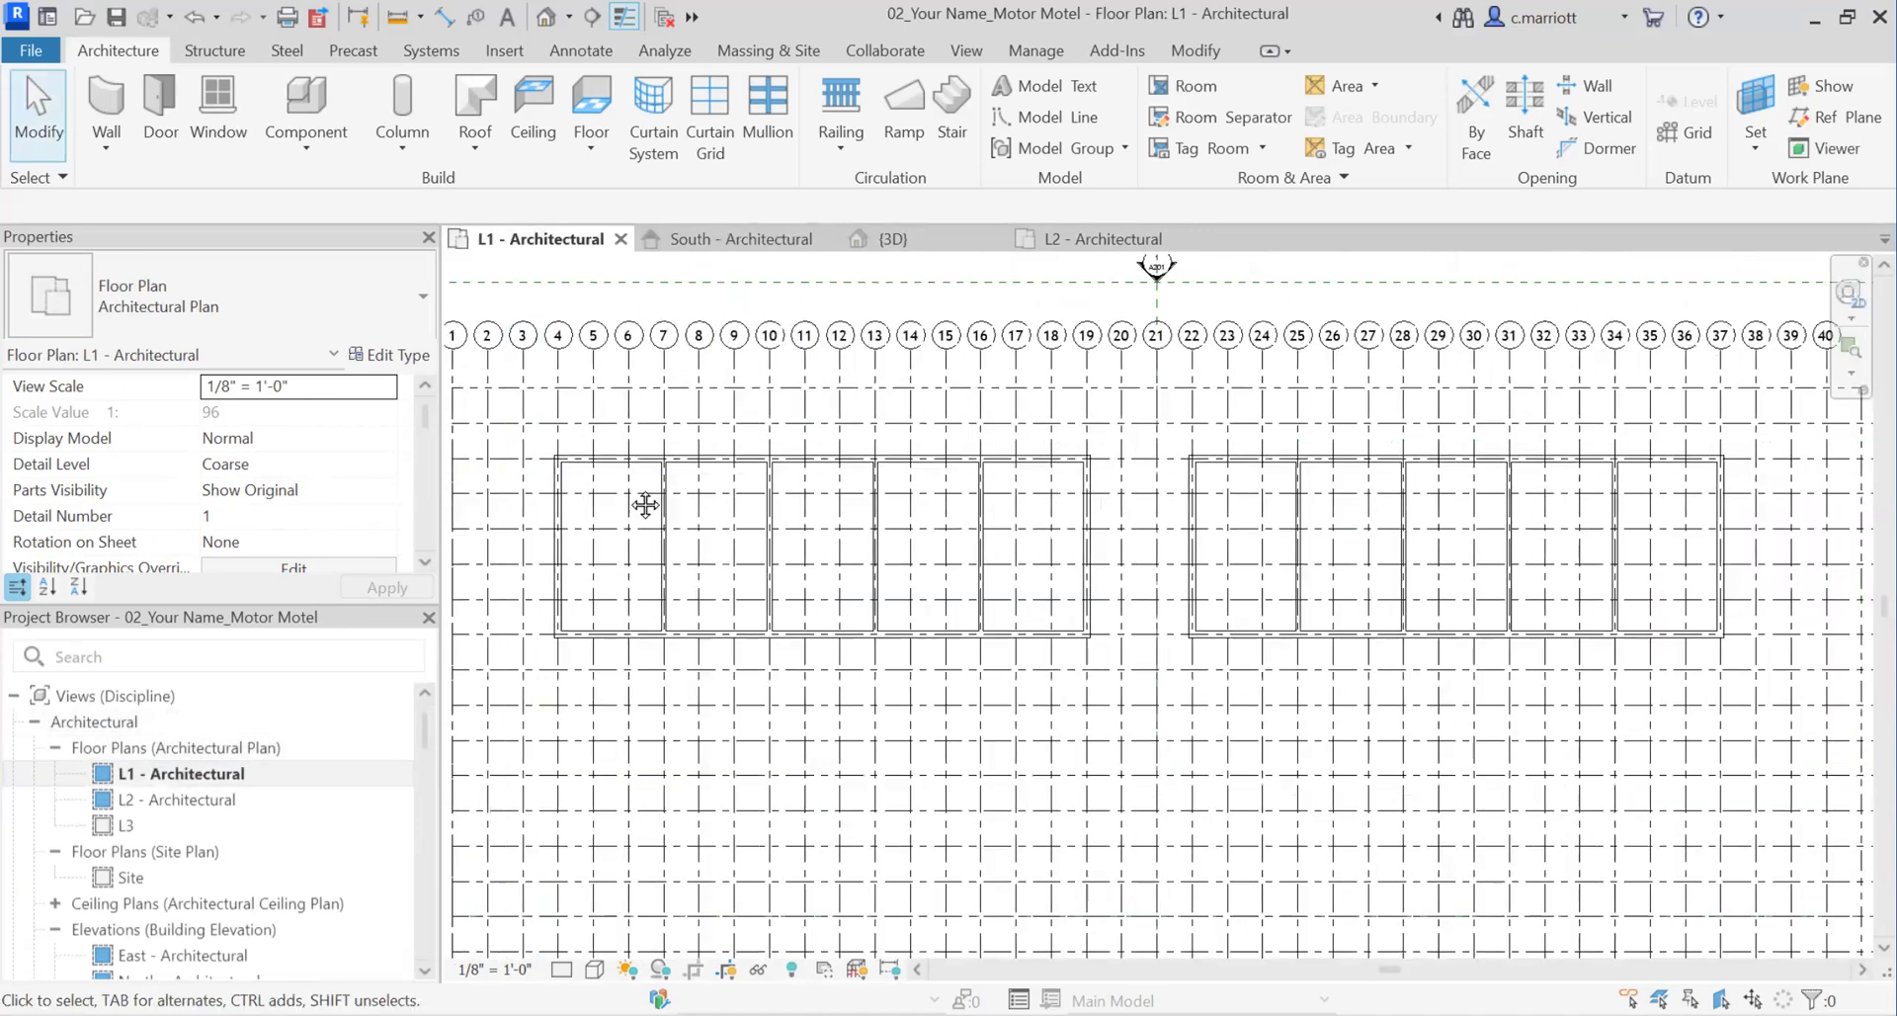
pyautogui.scroll(2, 894, 538)
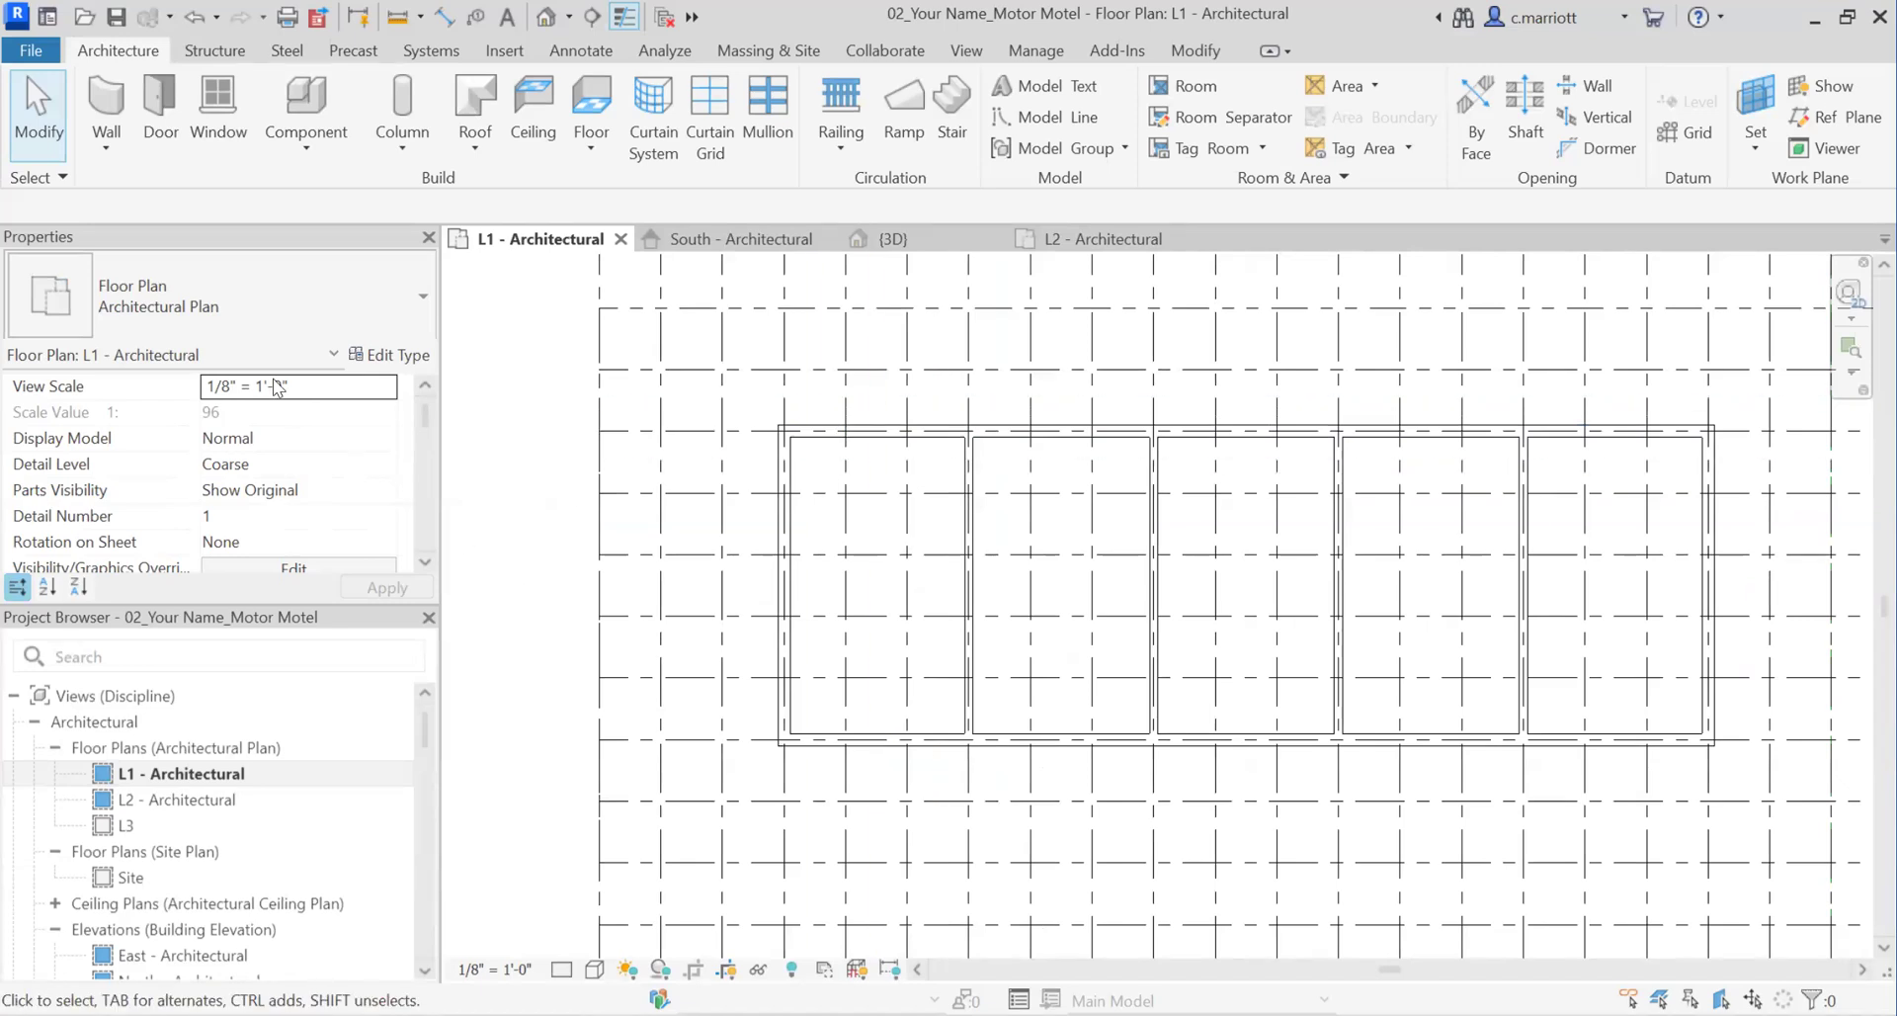
# Step: Start a wall on L1 using the Interior - 4 3/4" Partition - non structural type for the first enclosure's rooms
pyautogui.click(123, 103)
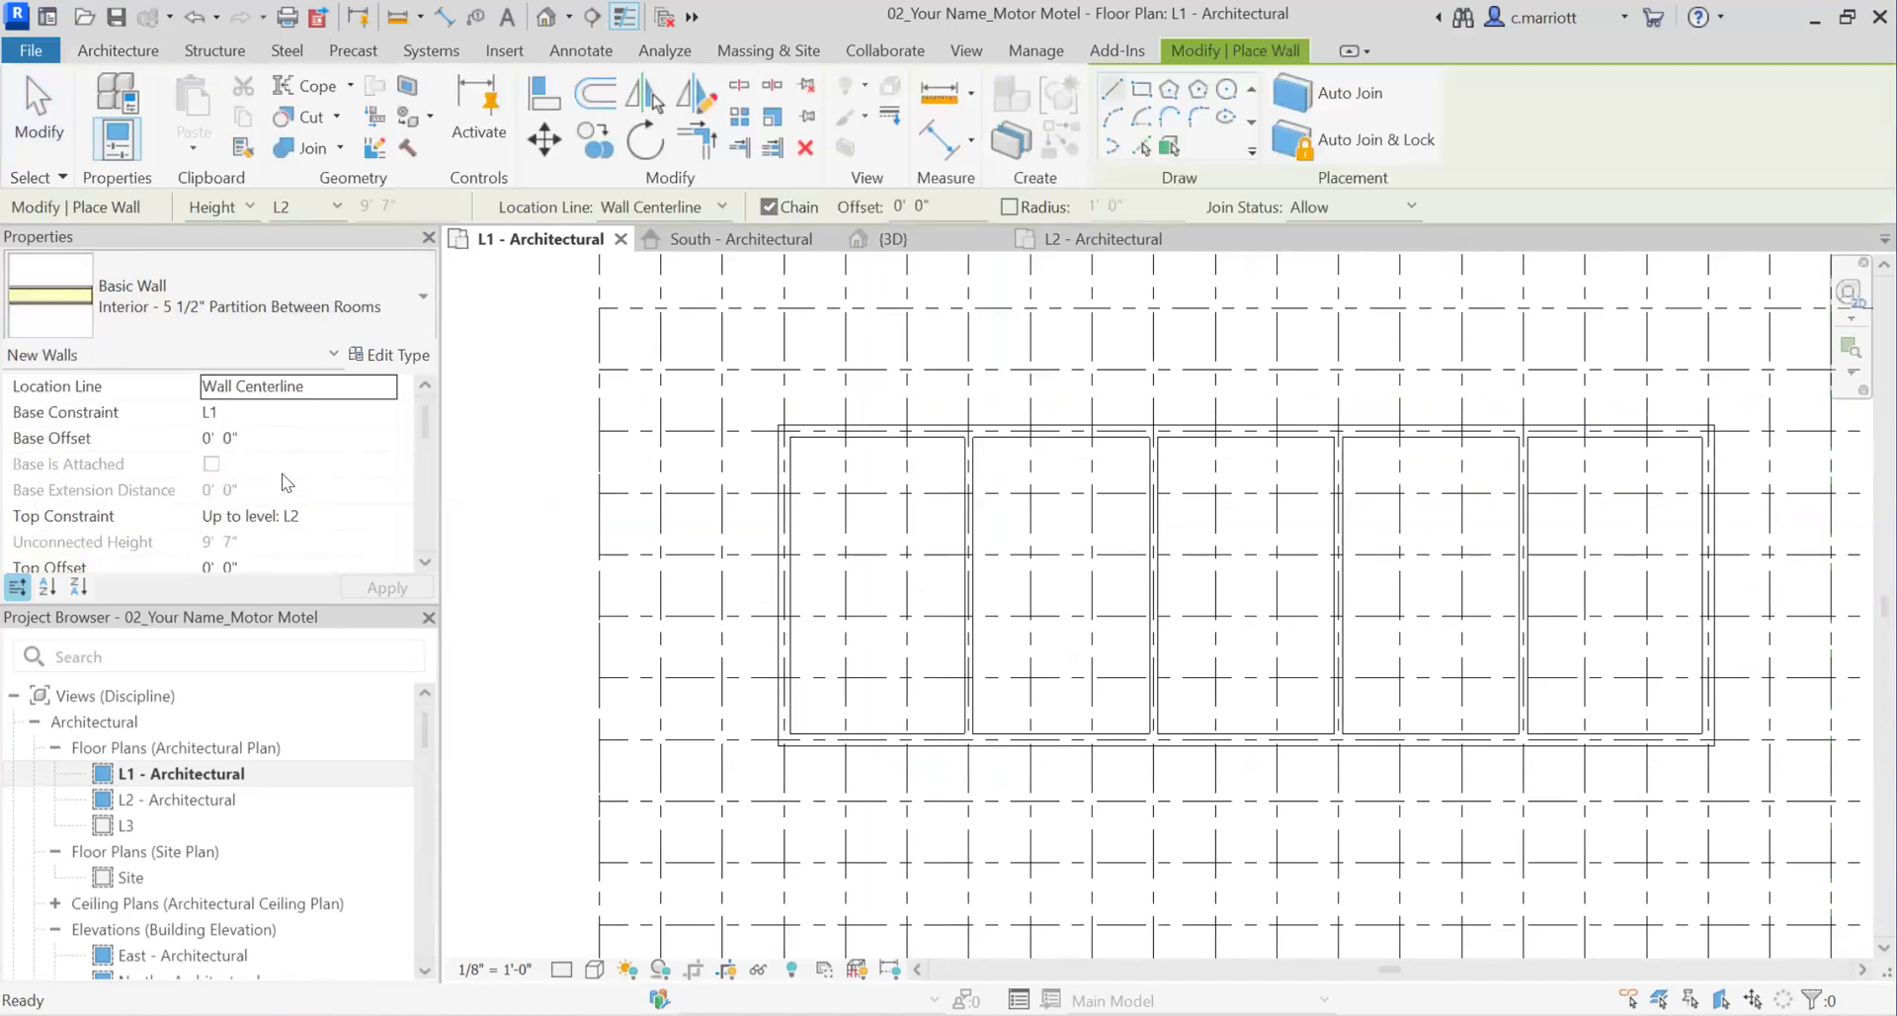
pyautogui.click(320, 327)
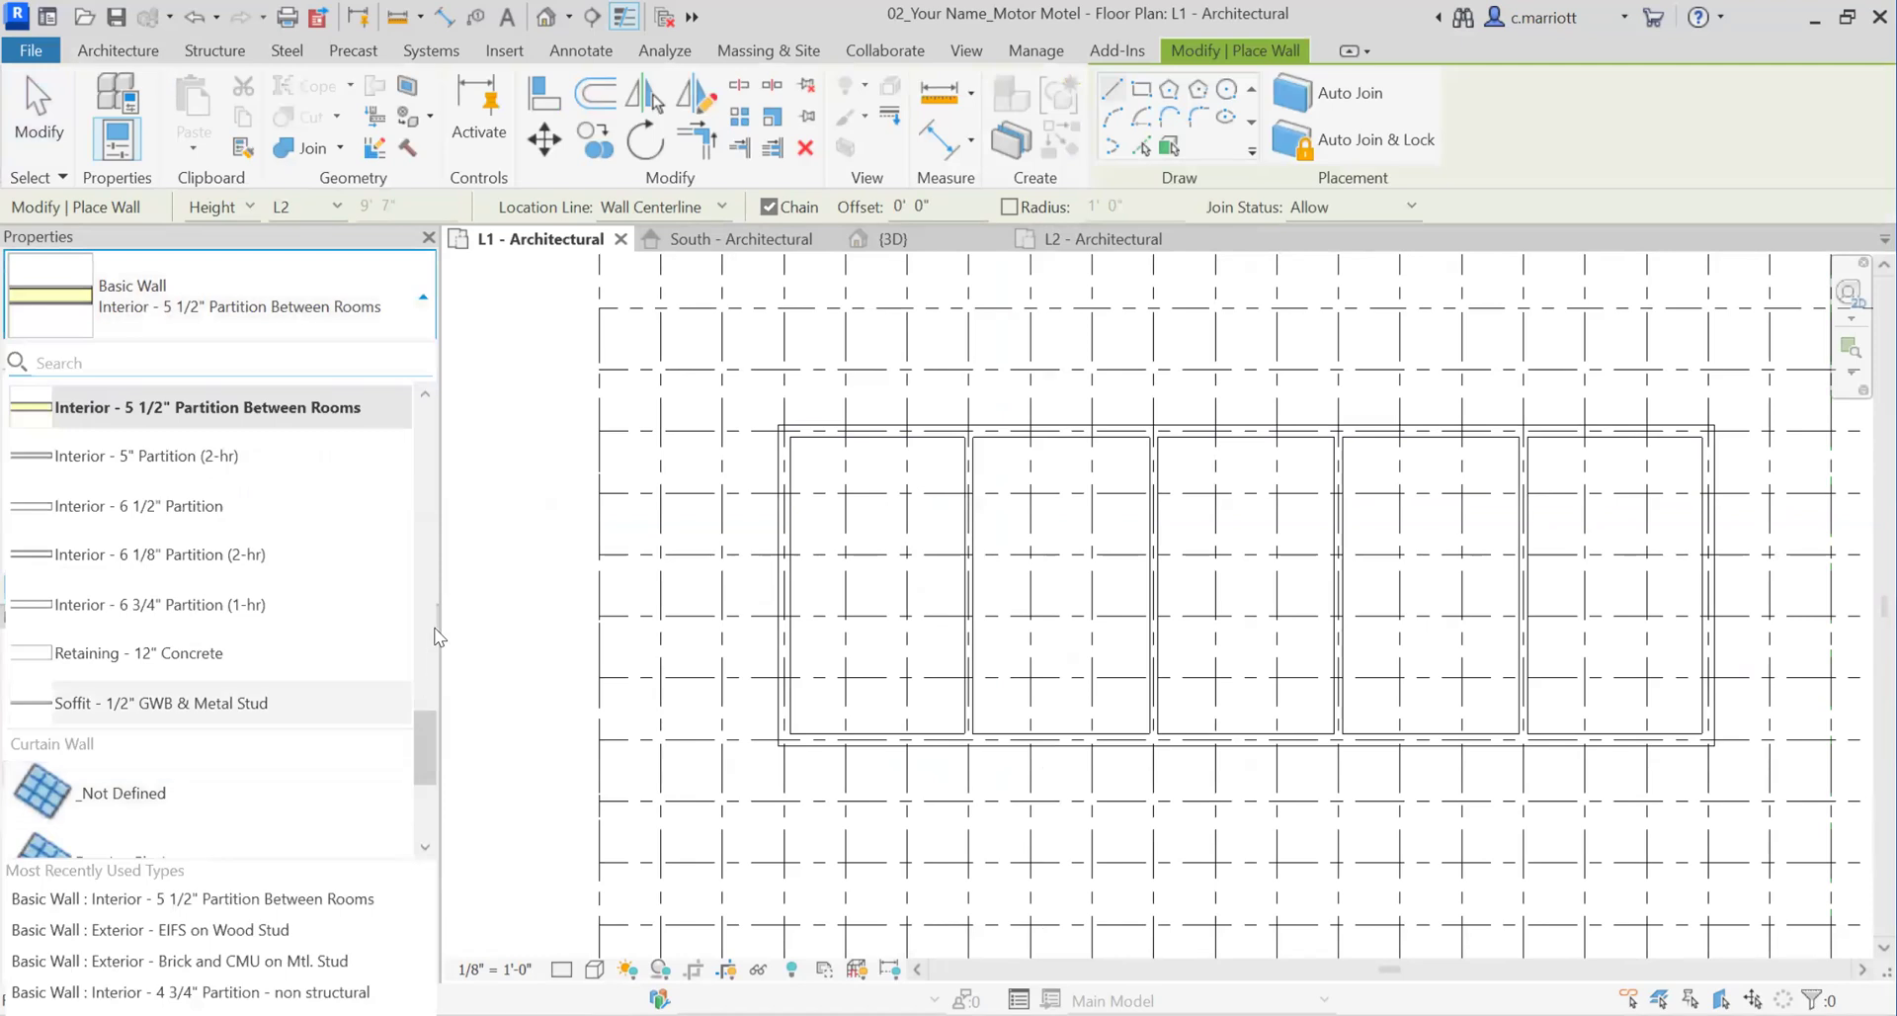
pyautogui.scroll(3, 424, 573)
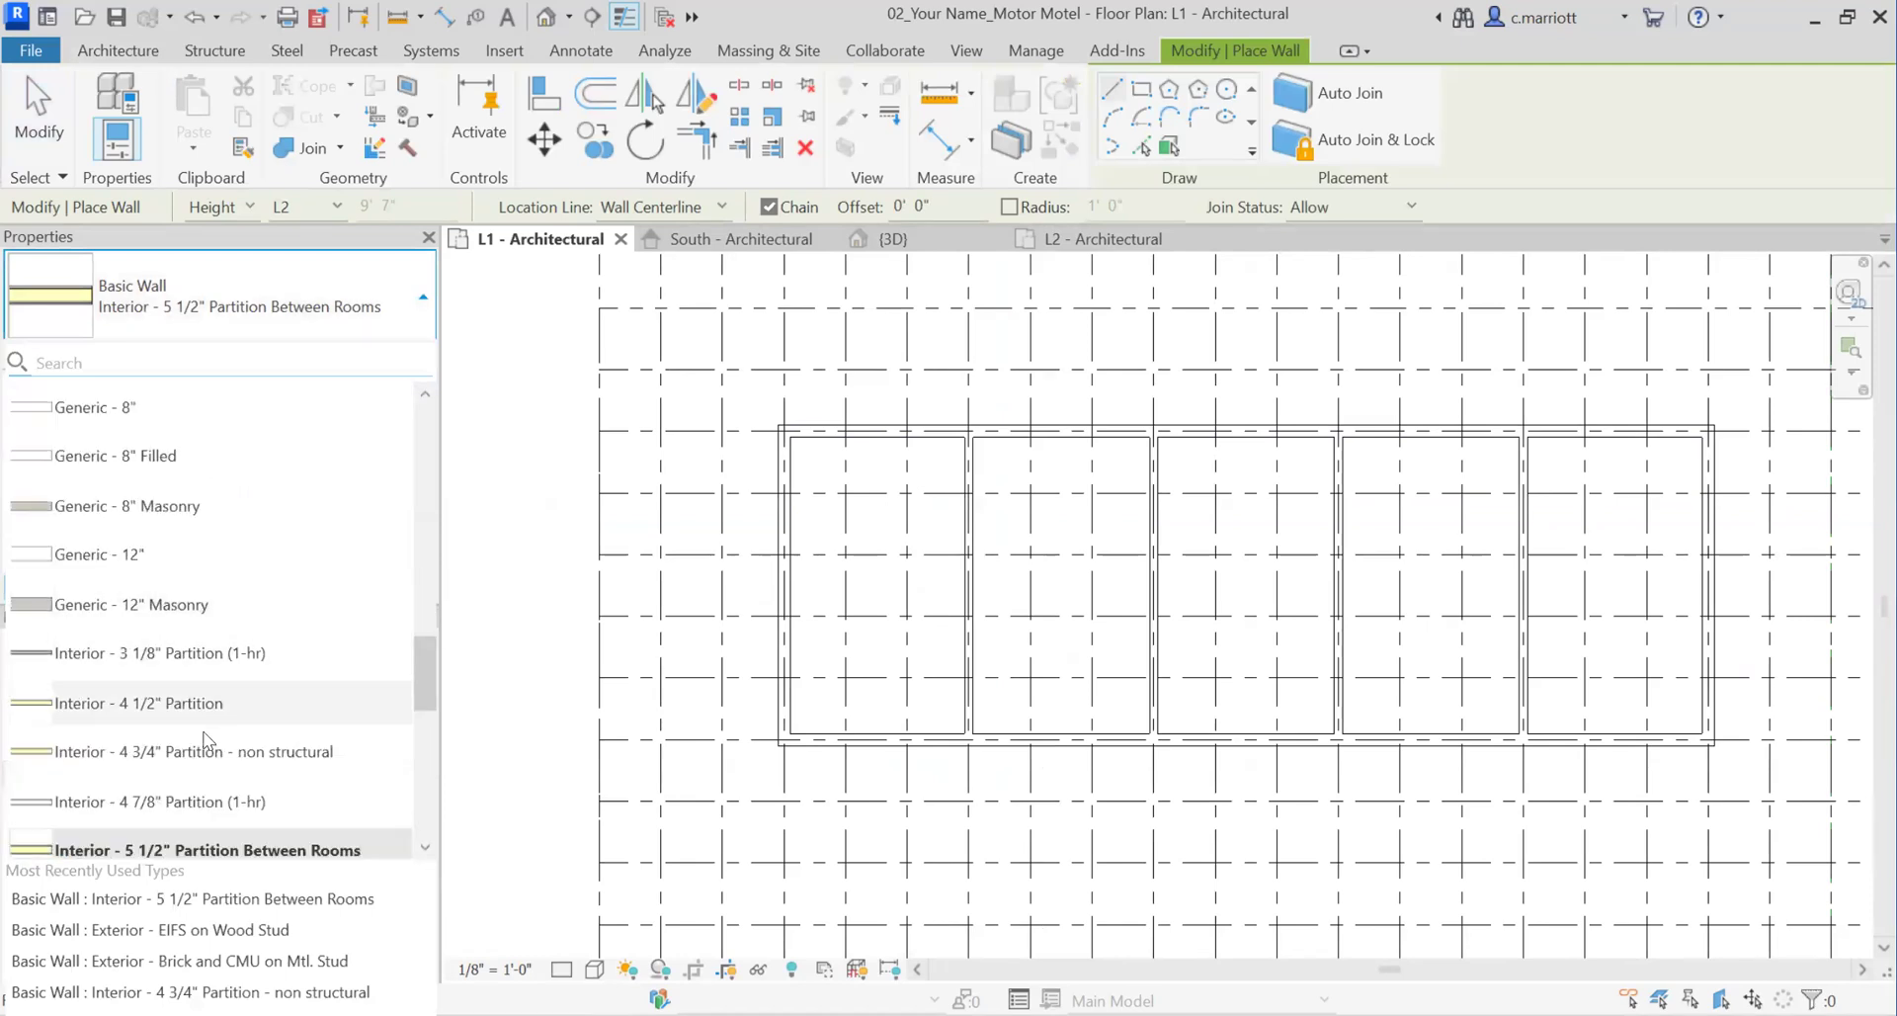
pyautogui.scroll(1, 850, 468)
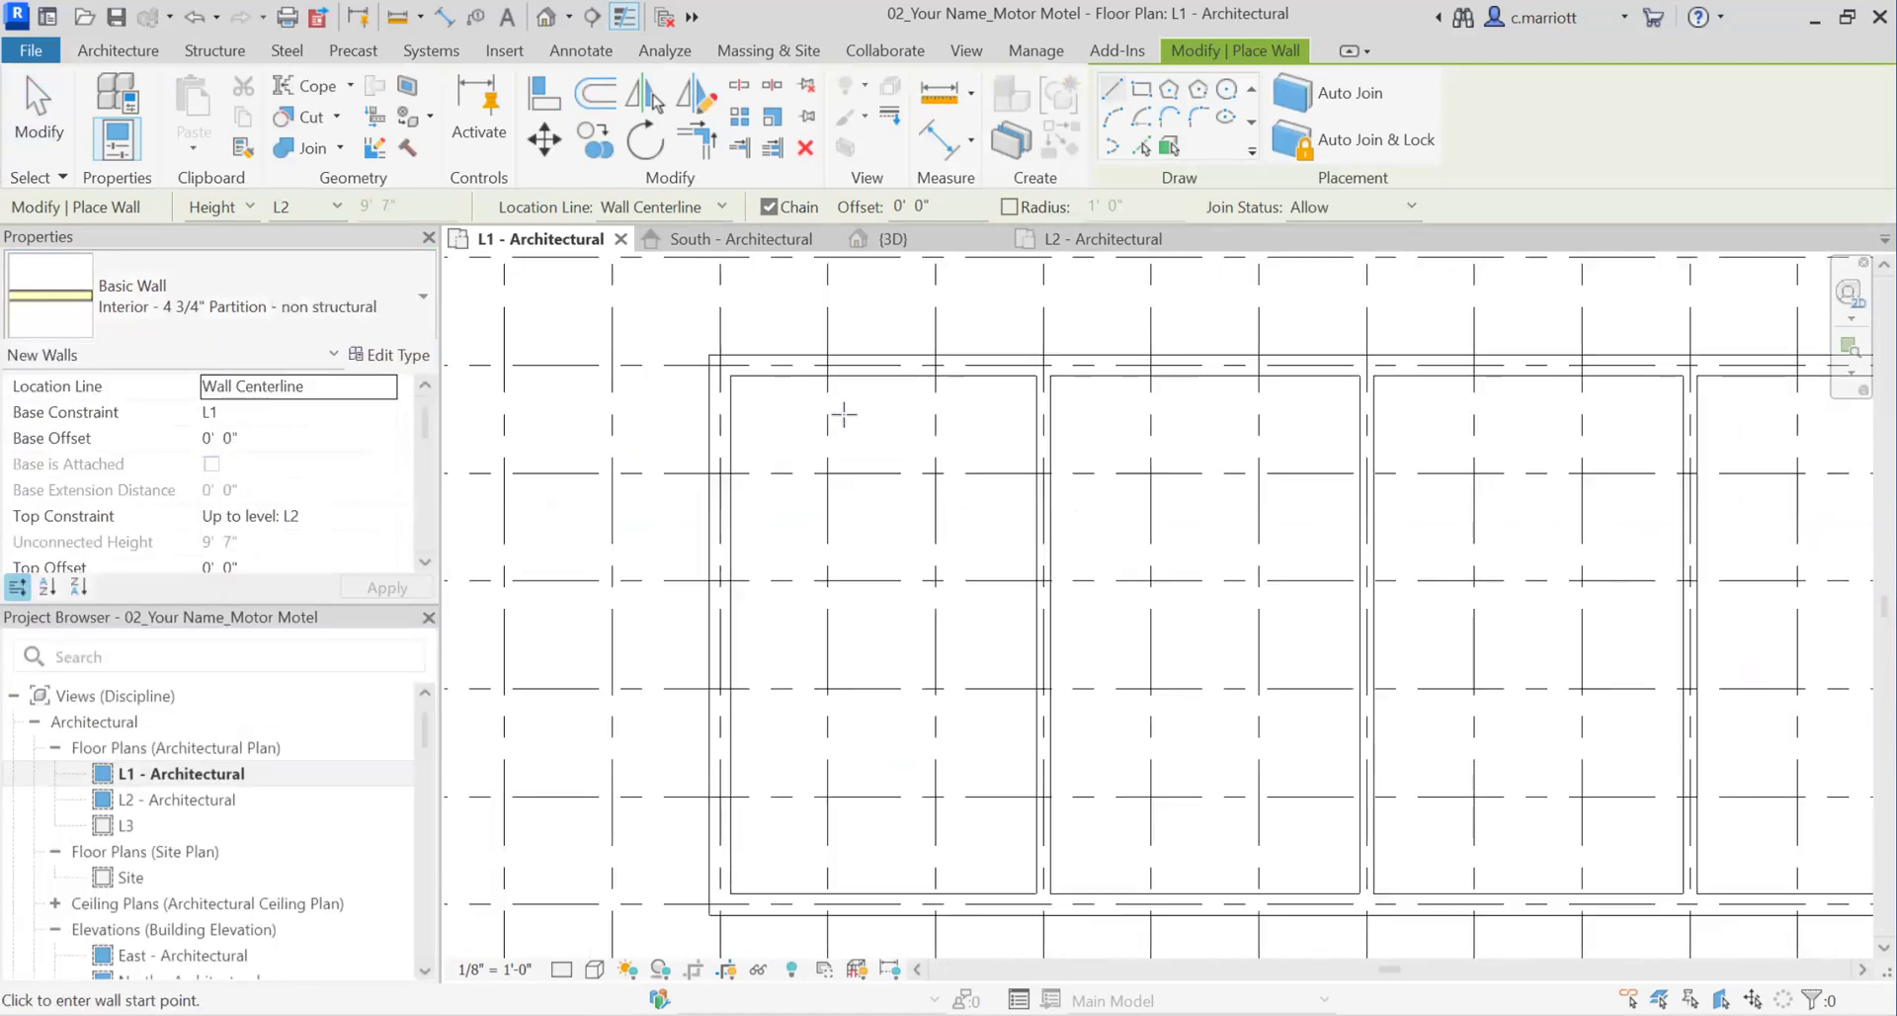
pyautogui.scroll(1, 840, 413)
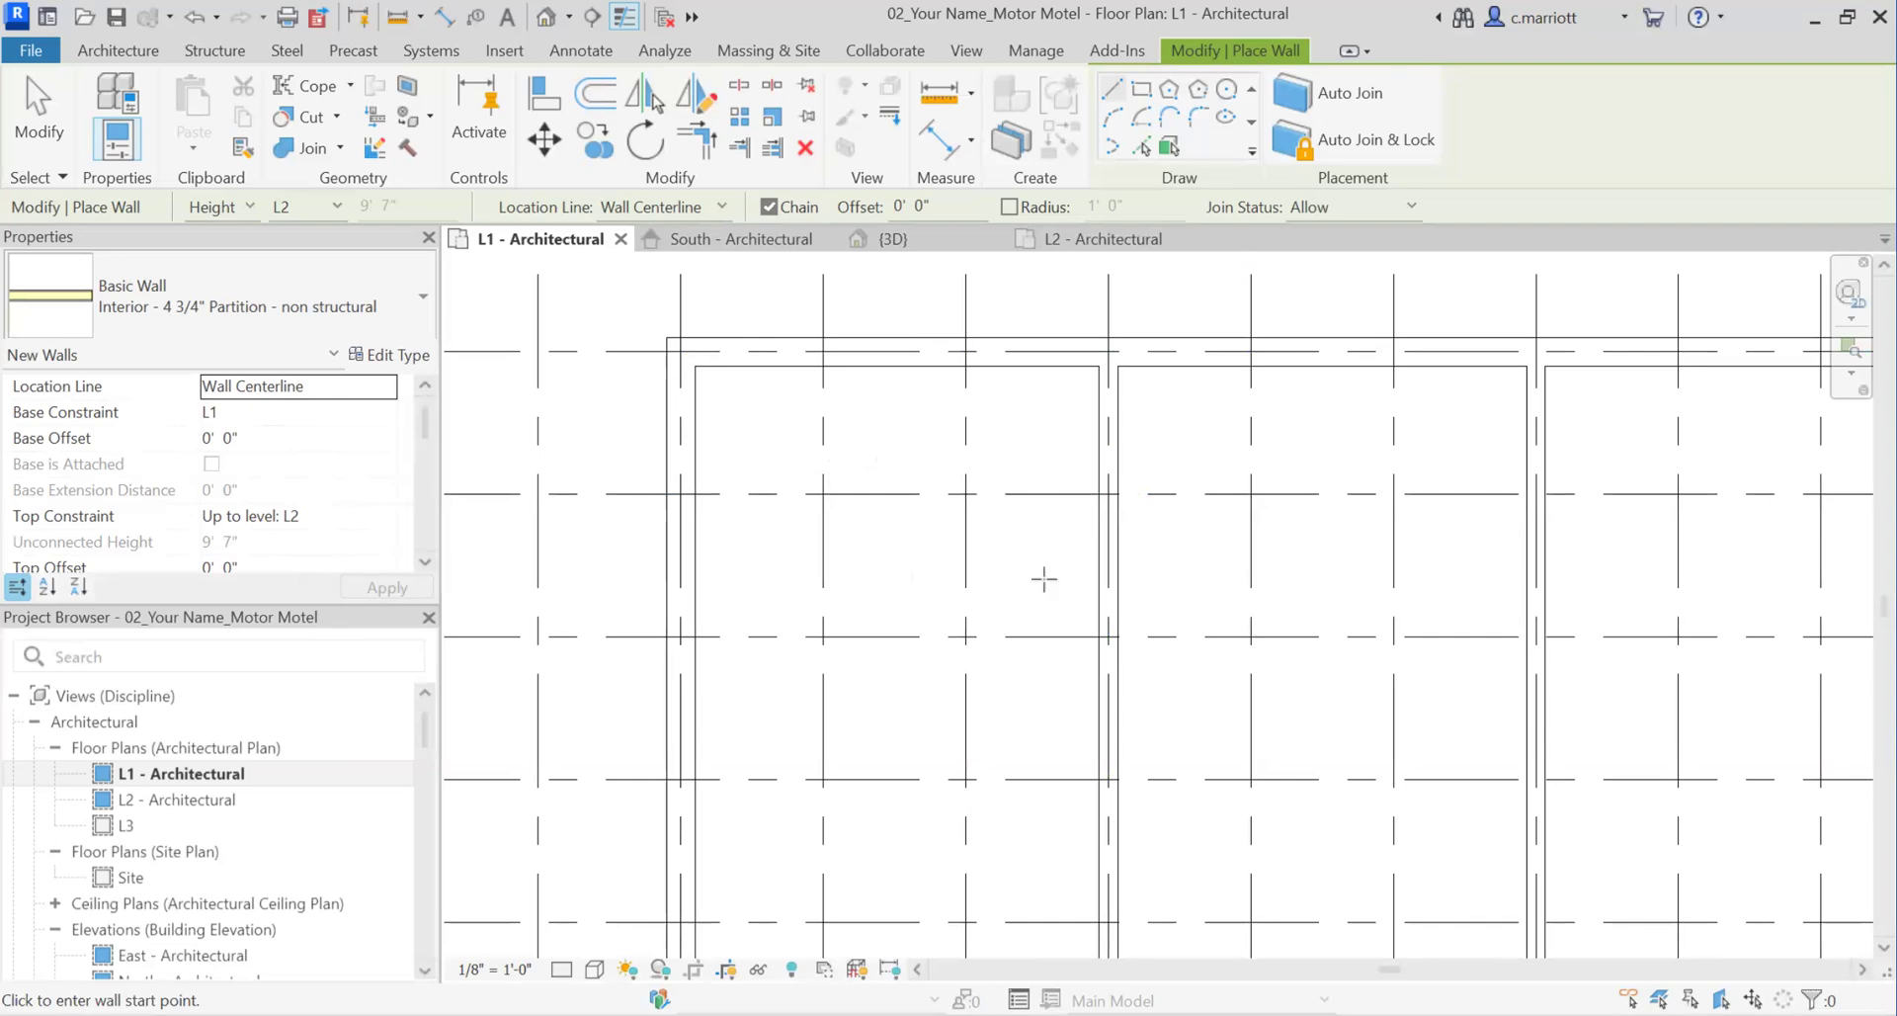
pyautogui.scroll(2, 1076, 579)
pyautogui.scroll(-1, 1061, 587)
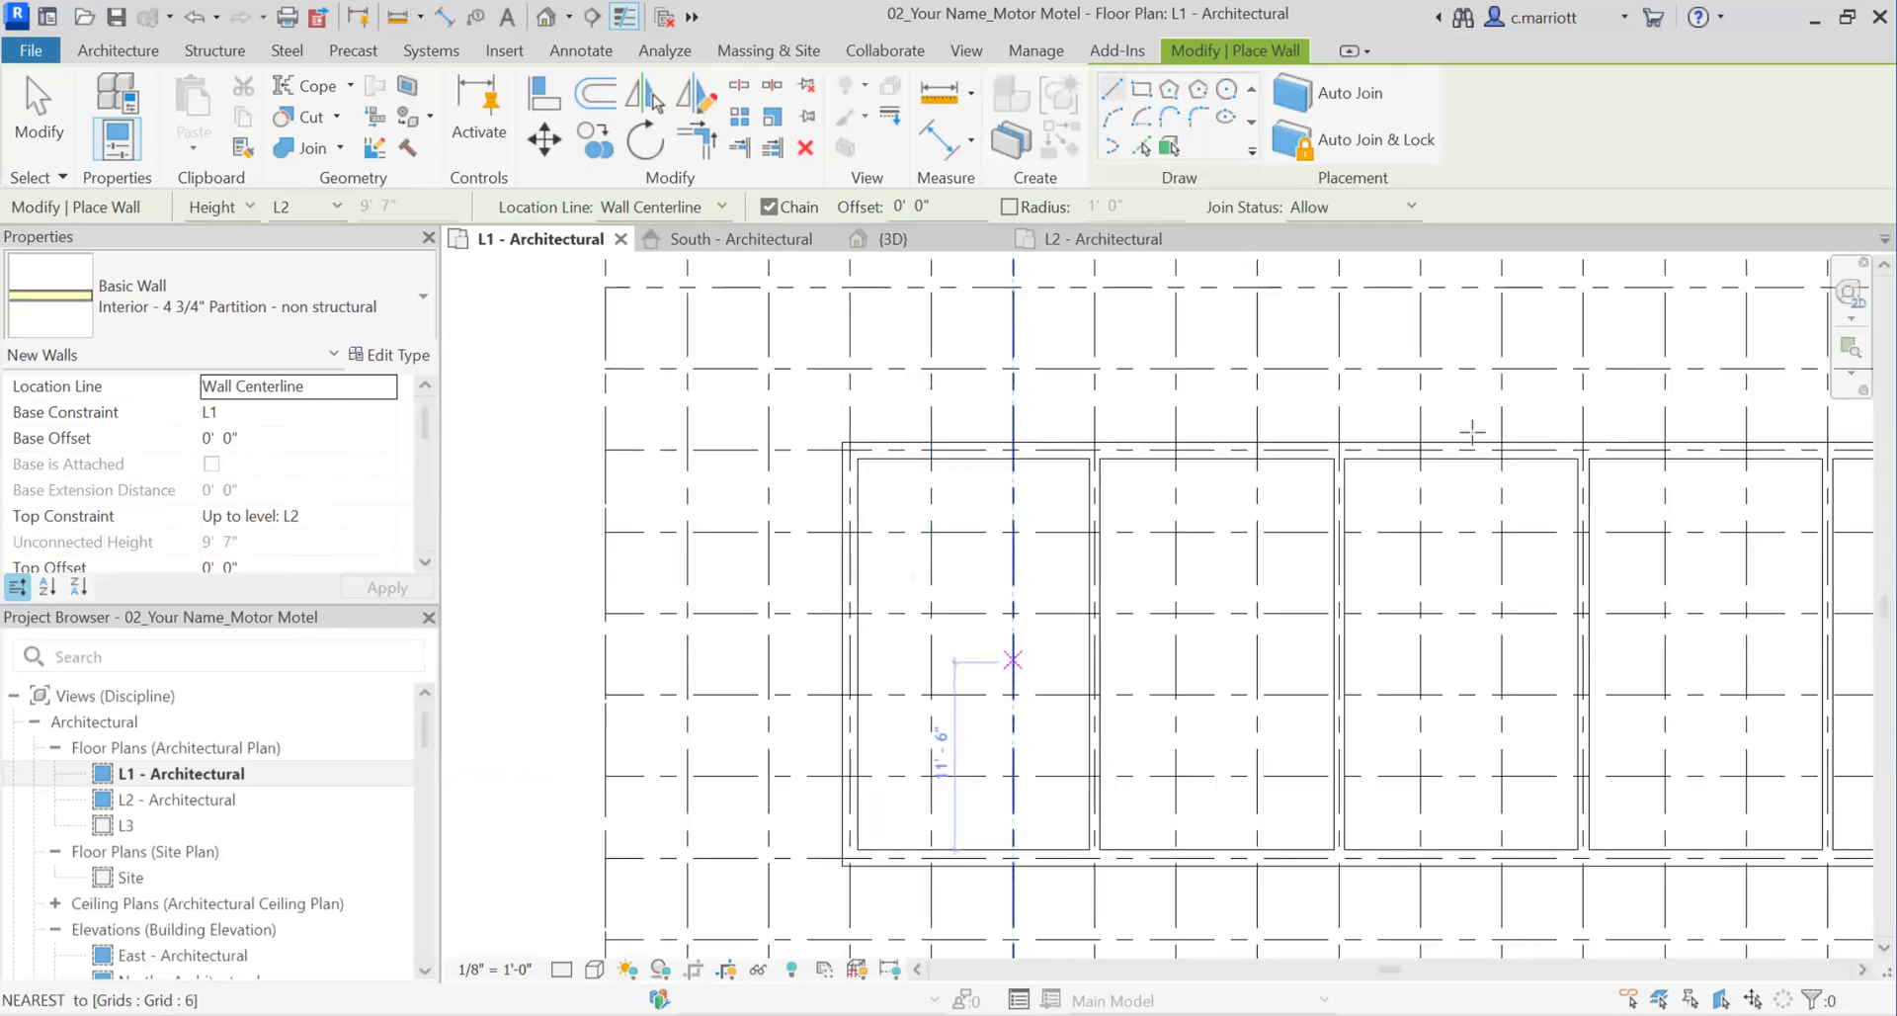
pyautogui.scroll(-2, 1470, 431)
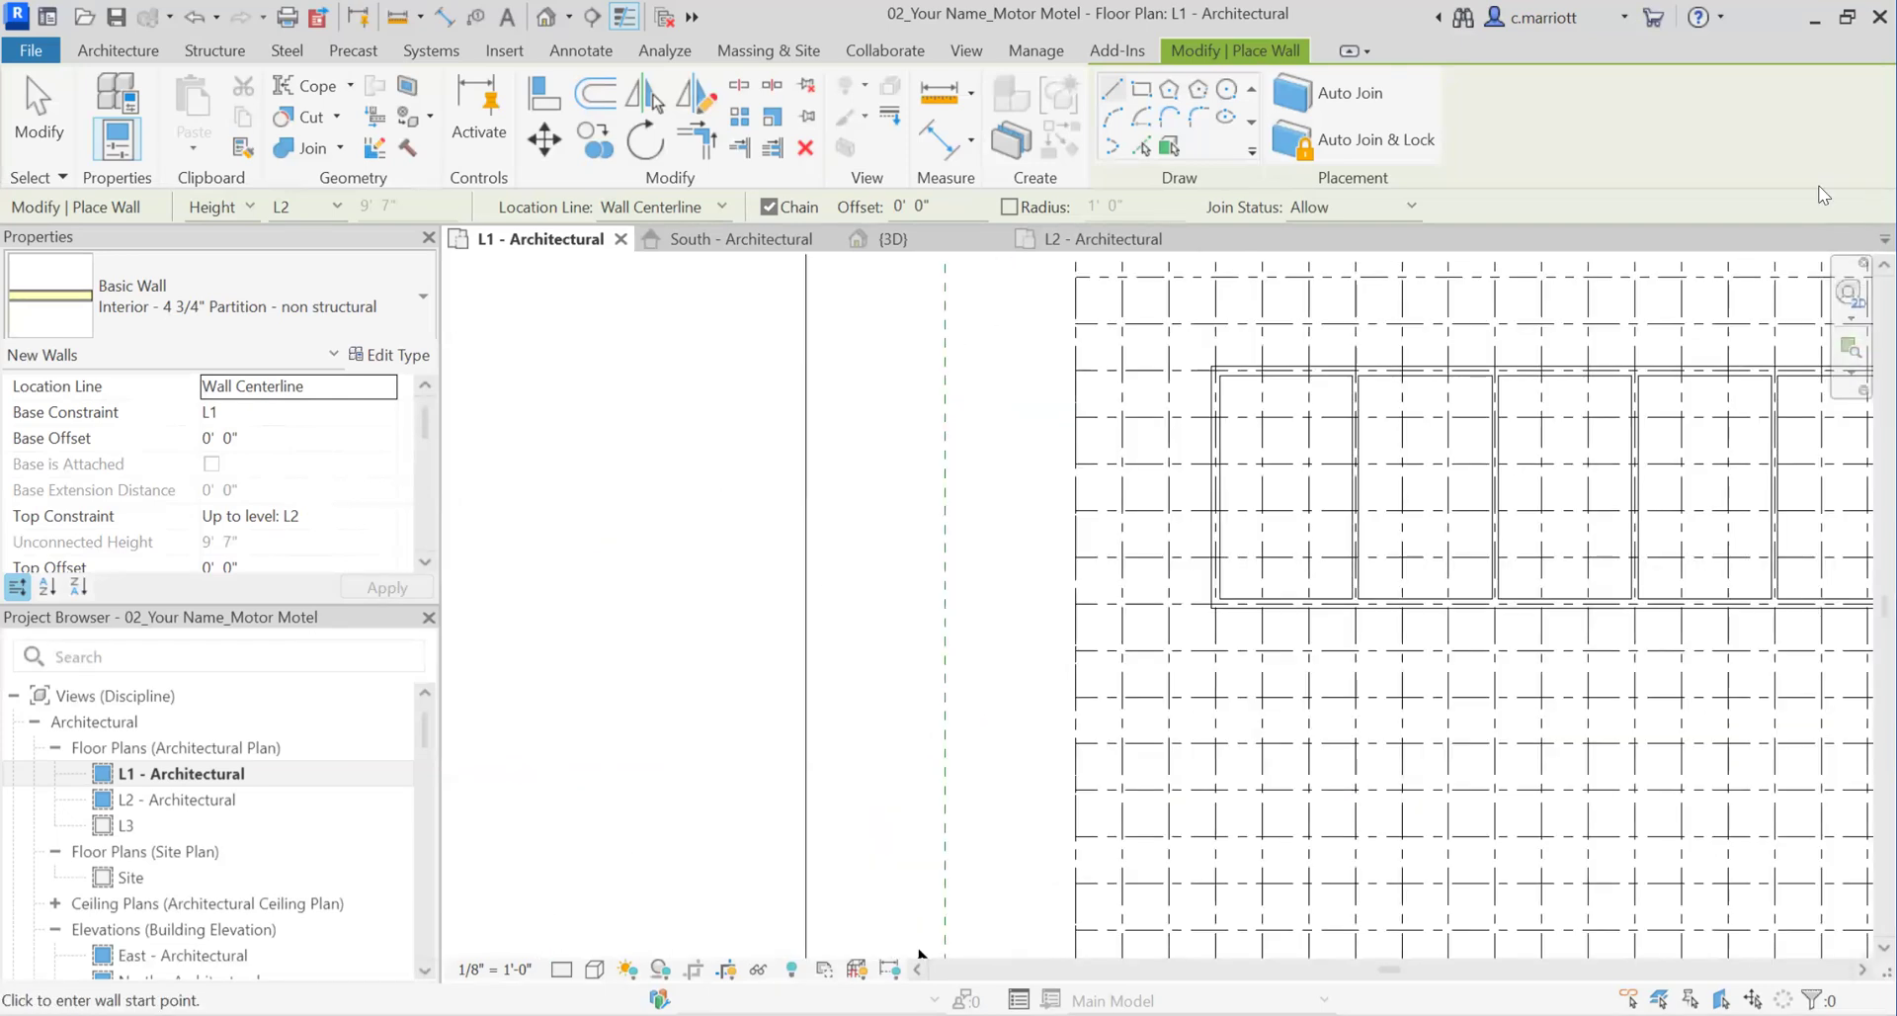